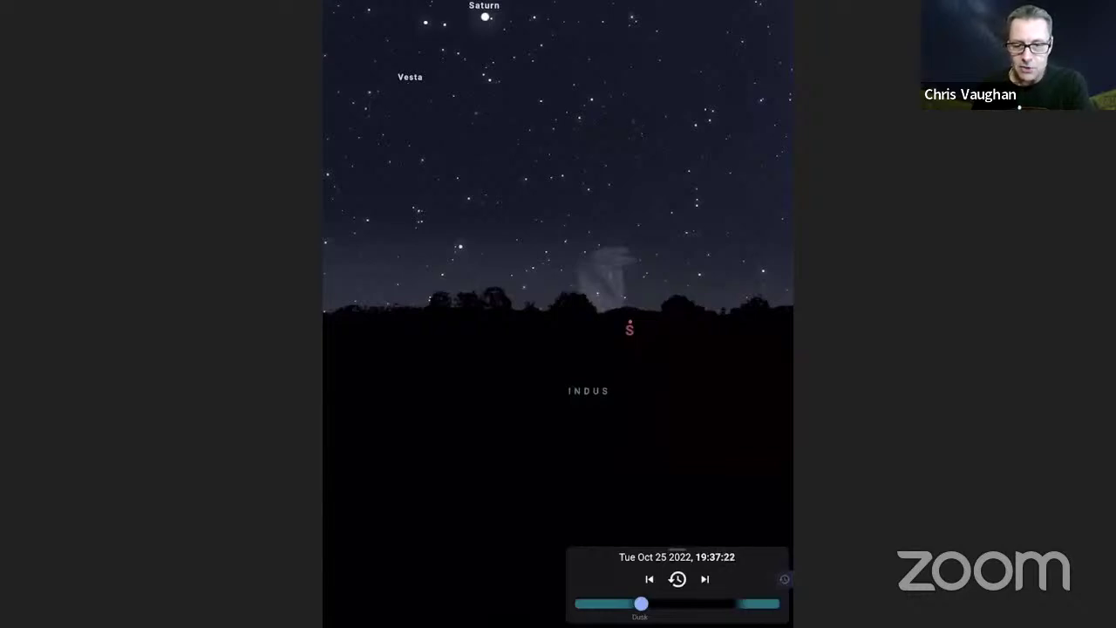
Step: Preview the October 25, 2022 sky at different hours, moving between dusk, daylight and dark night
mouse_move(641, 603)
left_mouse_down()
mouse_move(747, 604)
mouse_move(631, 603)
left_mouse_up()
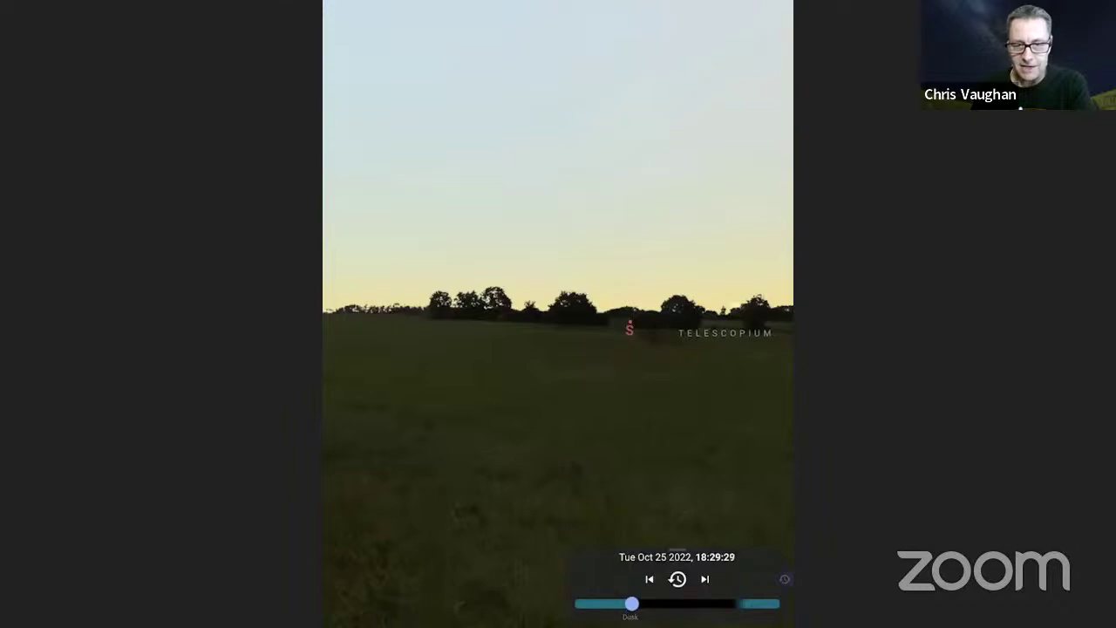
left_click_drag(632, 603, 609, 604)
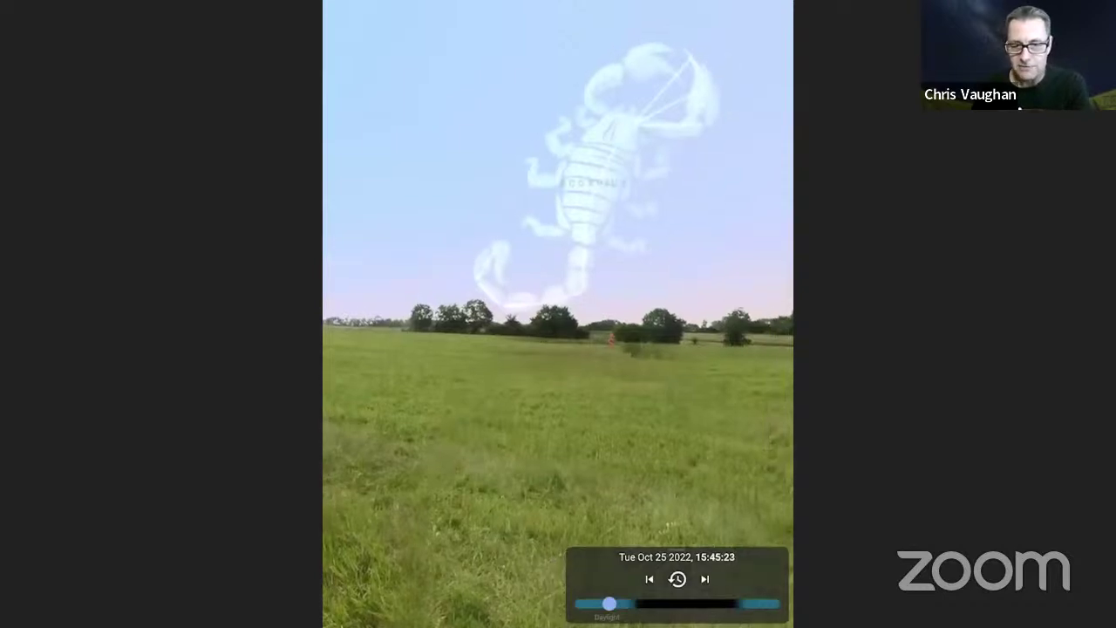
left_click_drag(609, 603, 643, 604)
Step: Advance the sky to the following night, go back one night, and reset the time to now
left_click(704, 579)
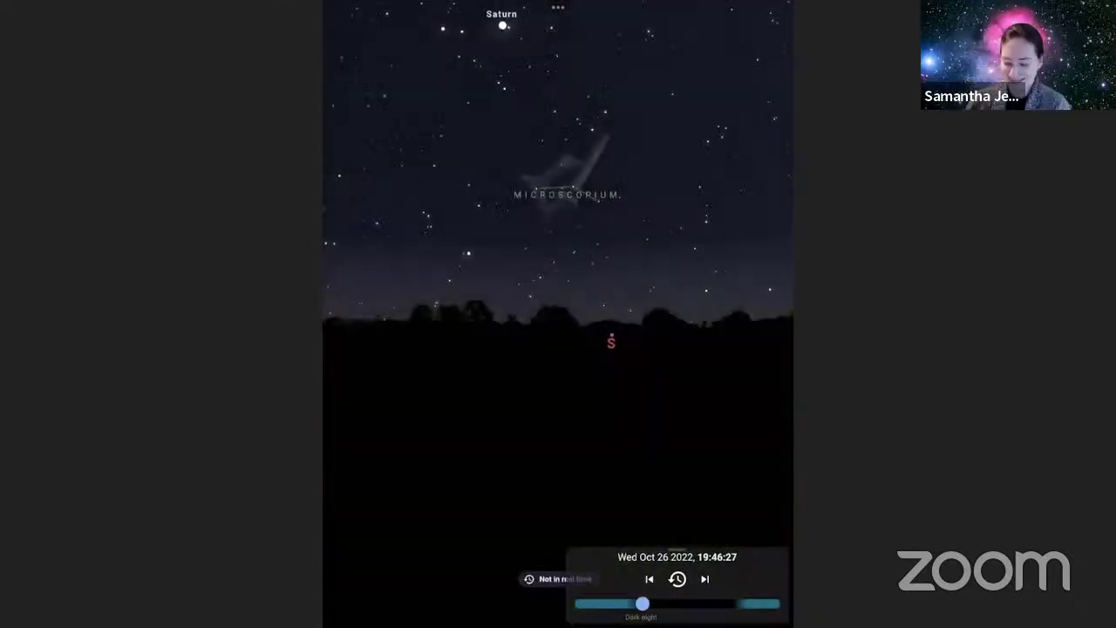
left_click(648, 579)
left_click(676, 579)
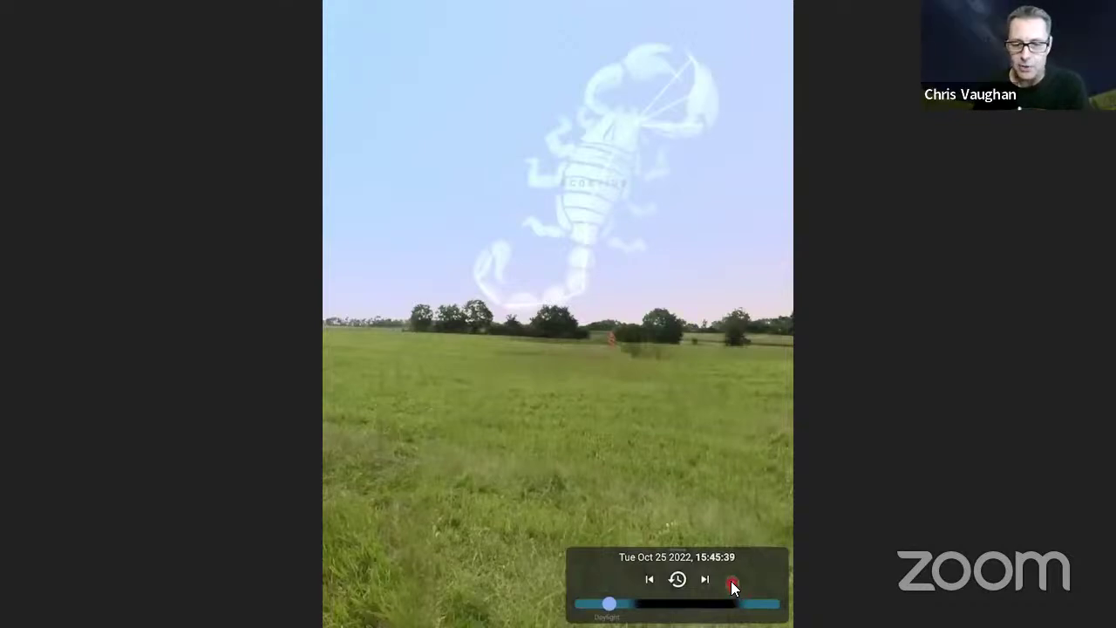
Step: Expand the full date and time controls, try a pre-dawn time on October 25, 2022, and reset to real time
left_click(732, 584)
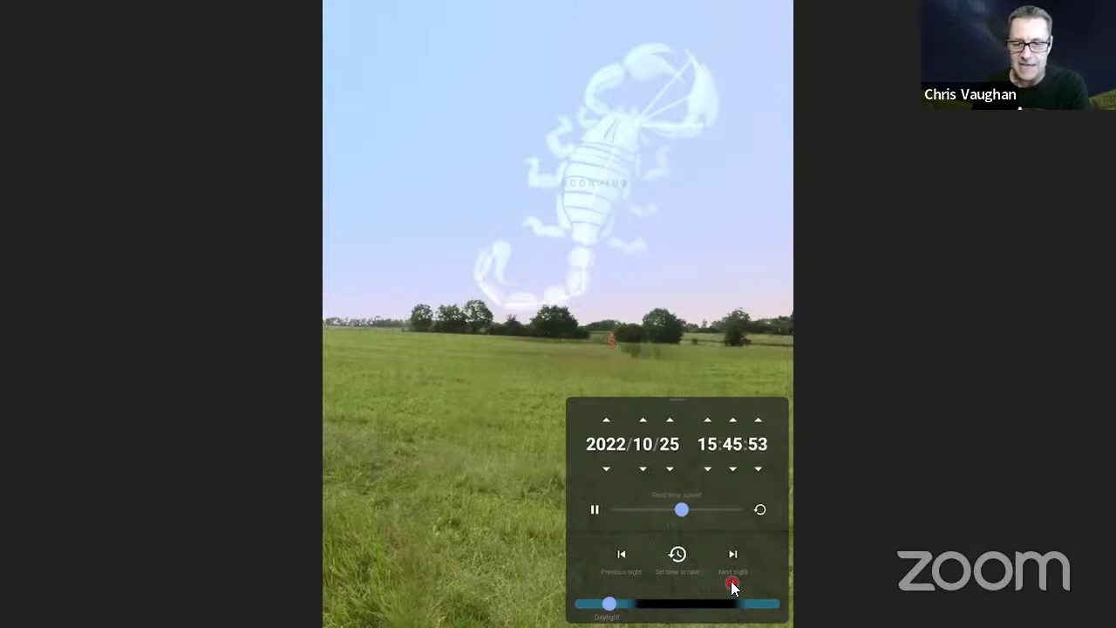
left_click(606, 420)
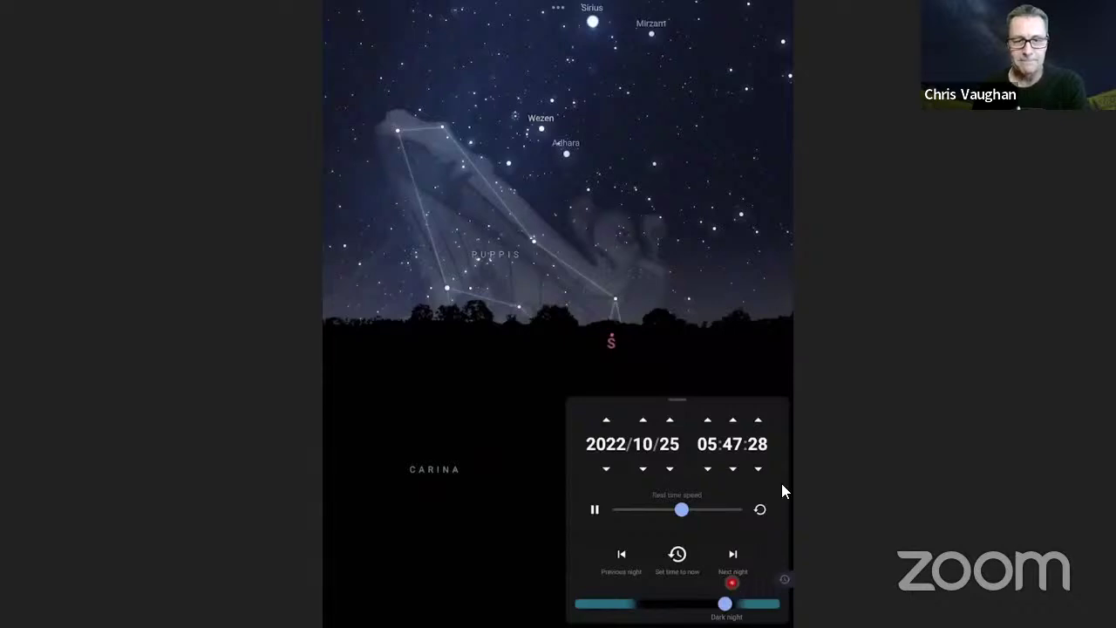
left_click(750, 511)
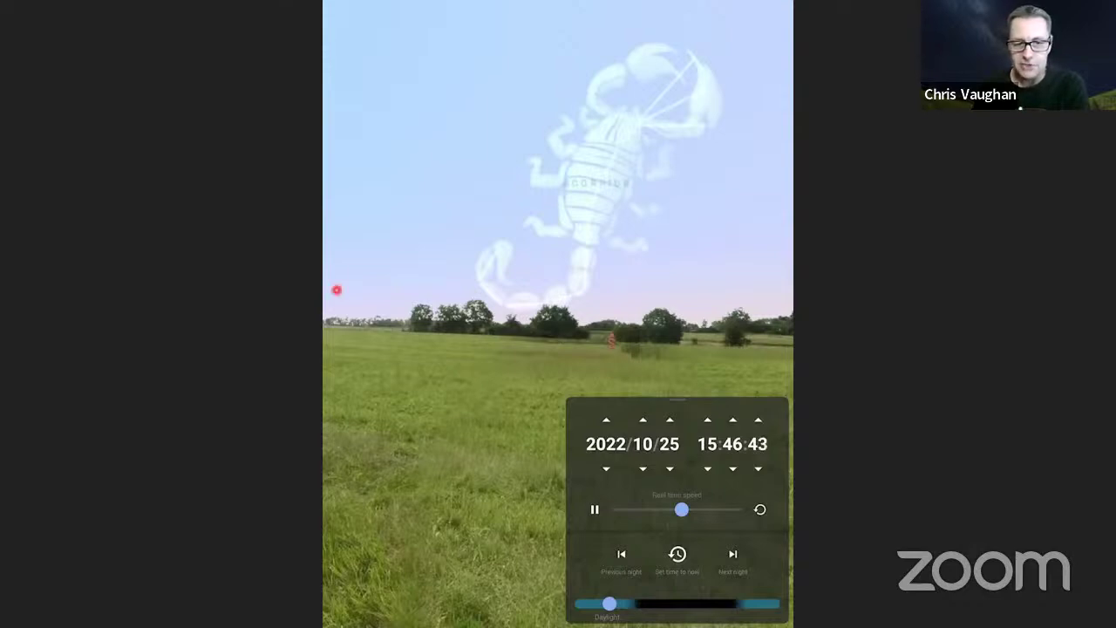
Step: Dismiss the date and time controls and open the display options for grids, constellations, landscape and labels
left_click(336, 290)
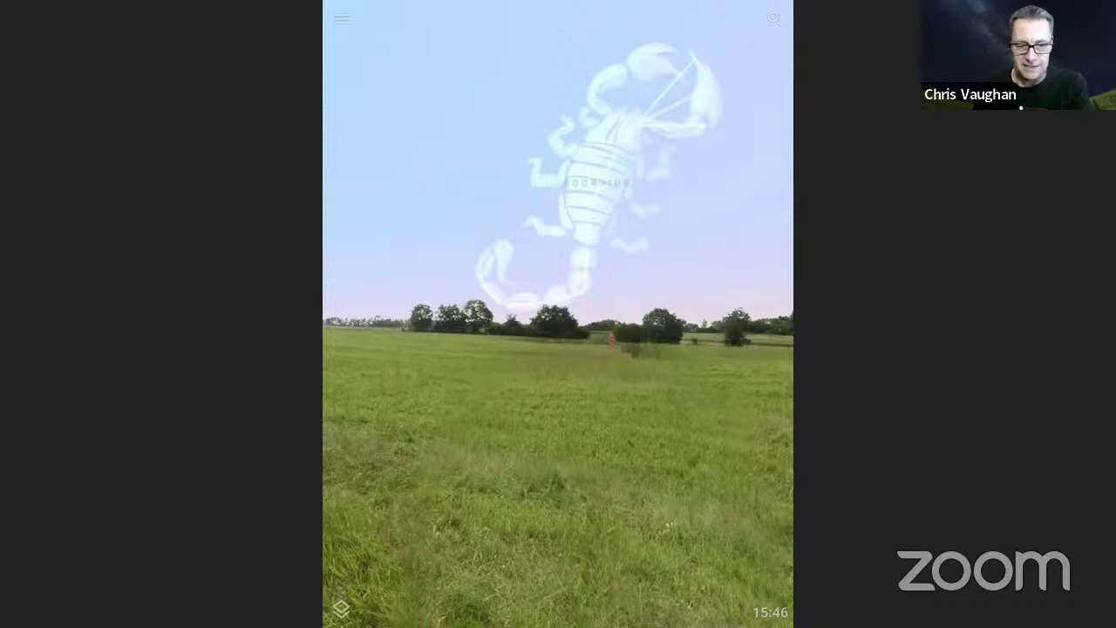
left_click(341, 609)
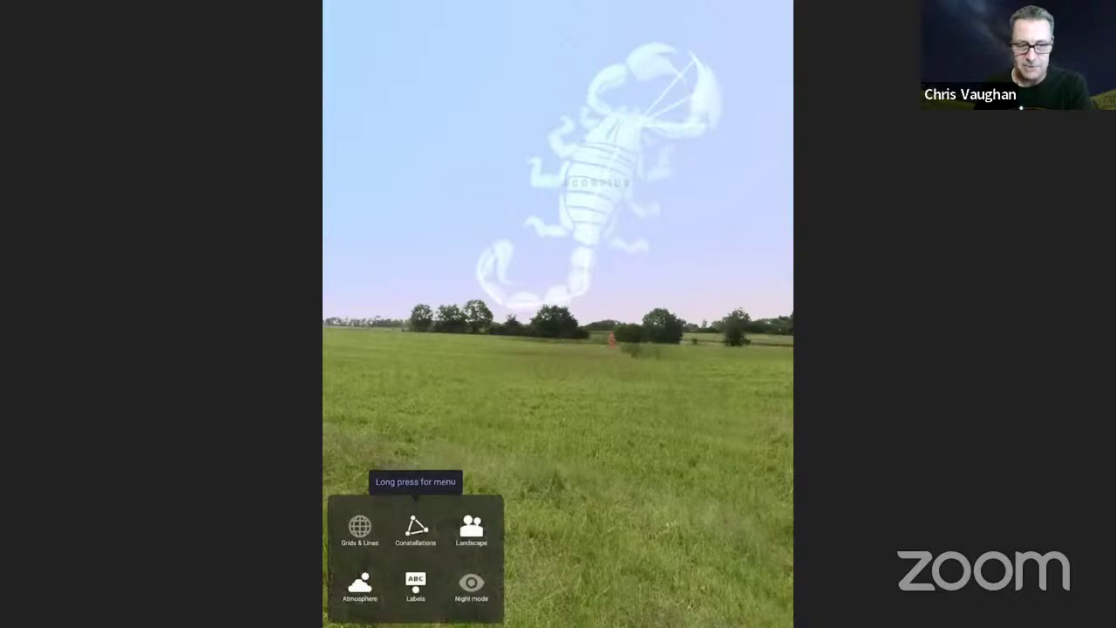
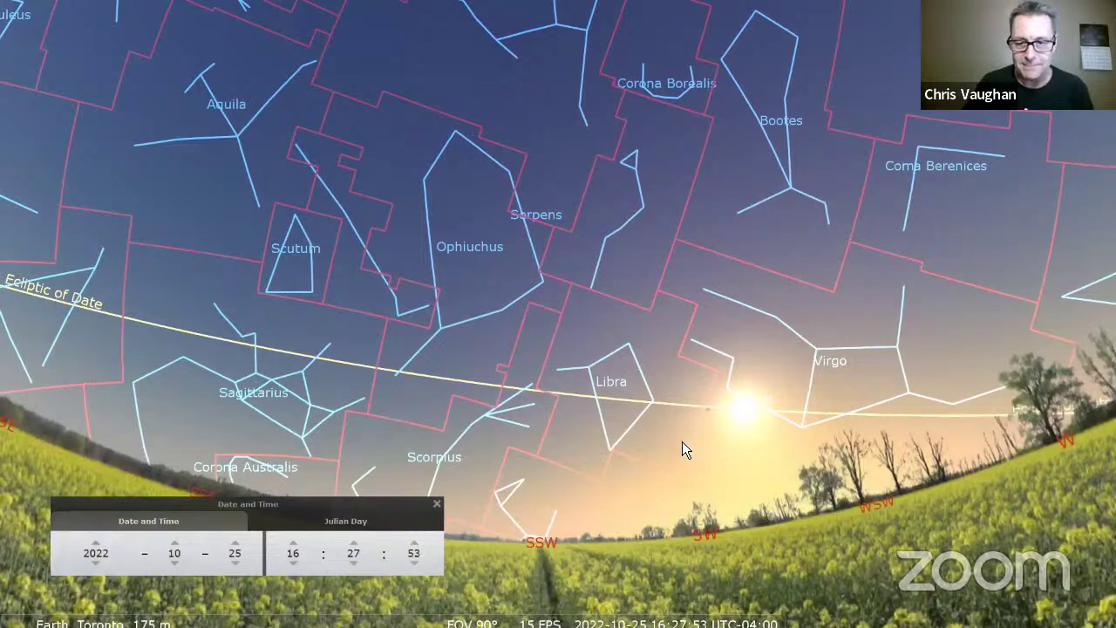
Step: In desktop Stellarium, select and centre the Moon near the Sun, moving the Date and Time window clear of its details
left_click(678, 440)
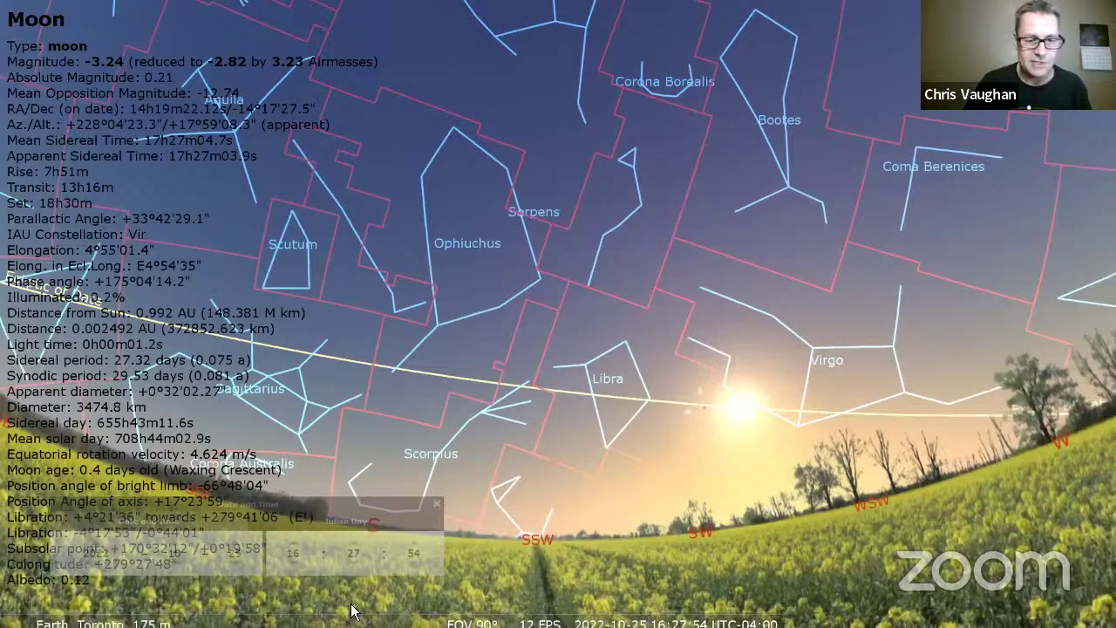
key("space")
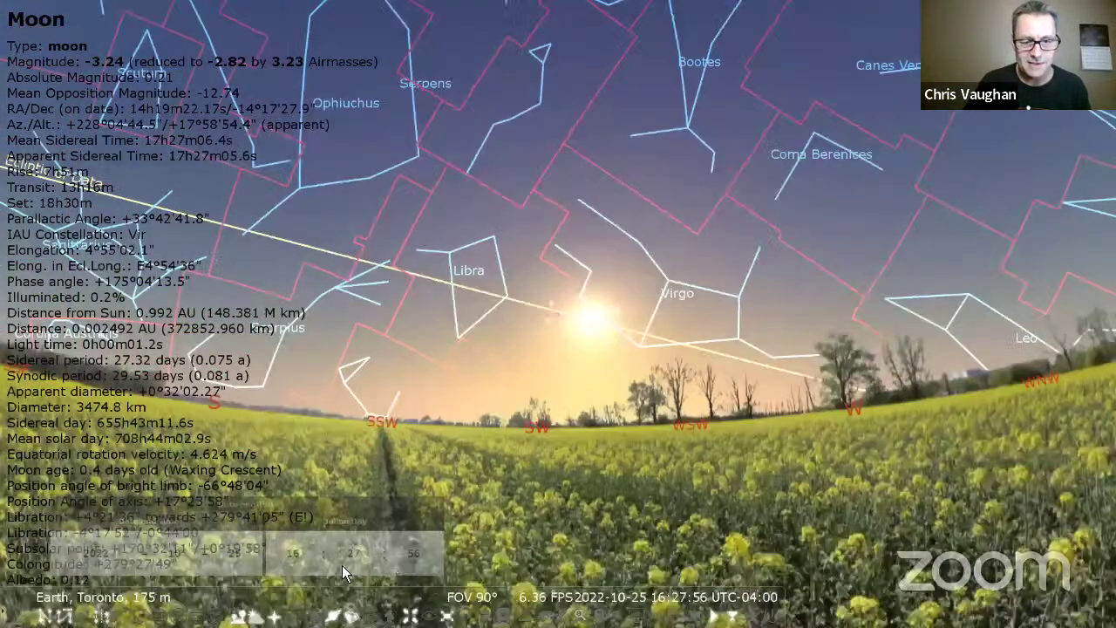
left_click_drag(384, 504, 523, 494)
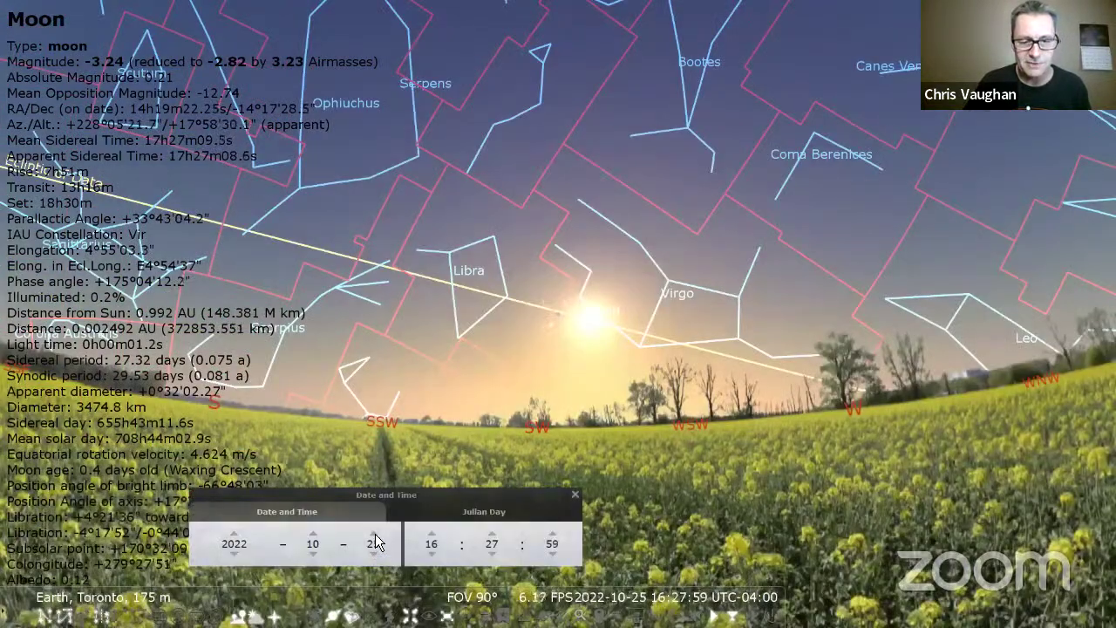
Step: Advance the simulation date day by day to November 5, 2022
left_click(374, 534)
scroll(375, 539, "up", 4)
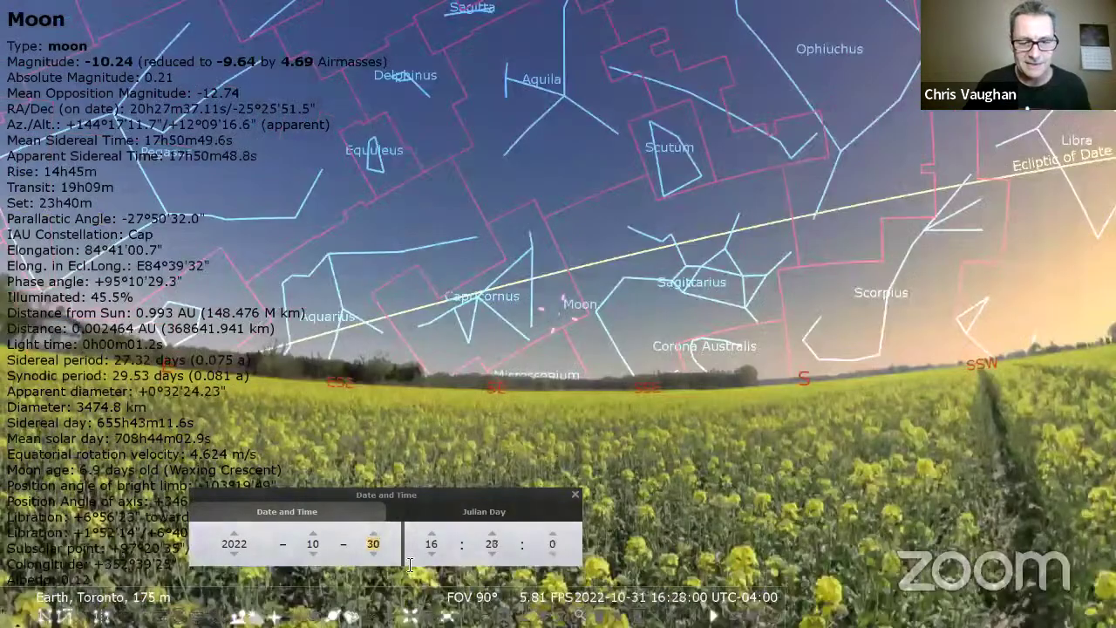
key("Up")
key("Up")
key("Up")
key("Up")
key("Up")
key("Up")
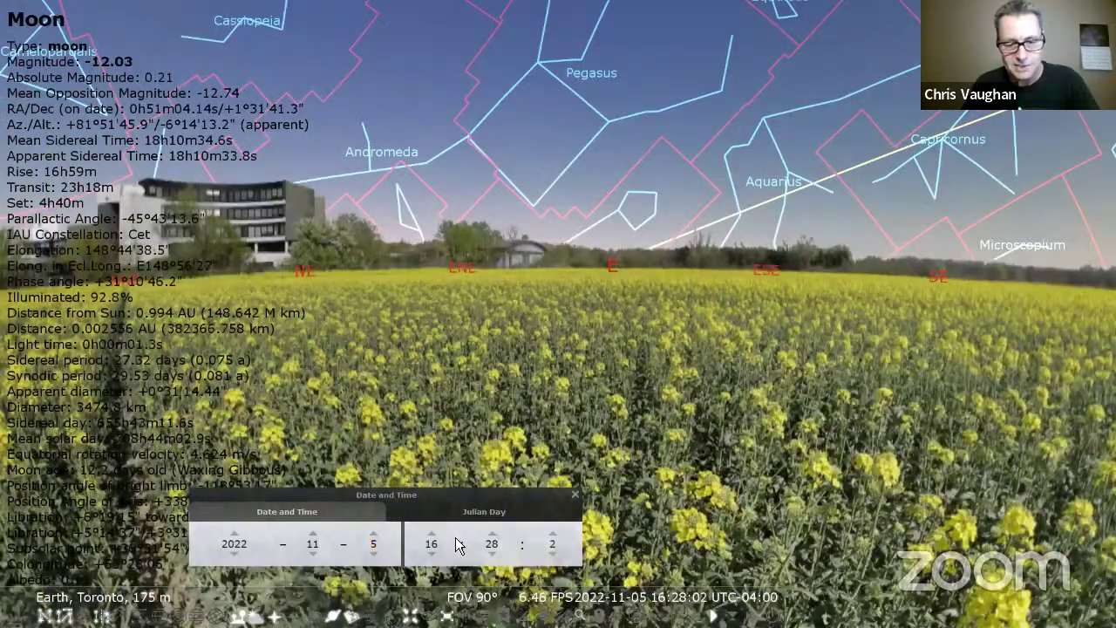
Step: Set the hour to 4 and advance the date to November 8, 2022
left_click(436, 543)
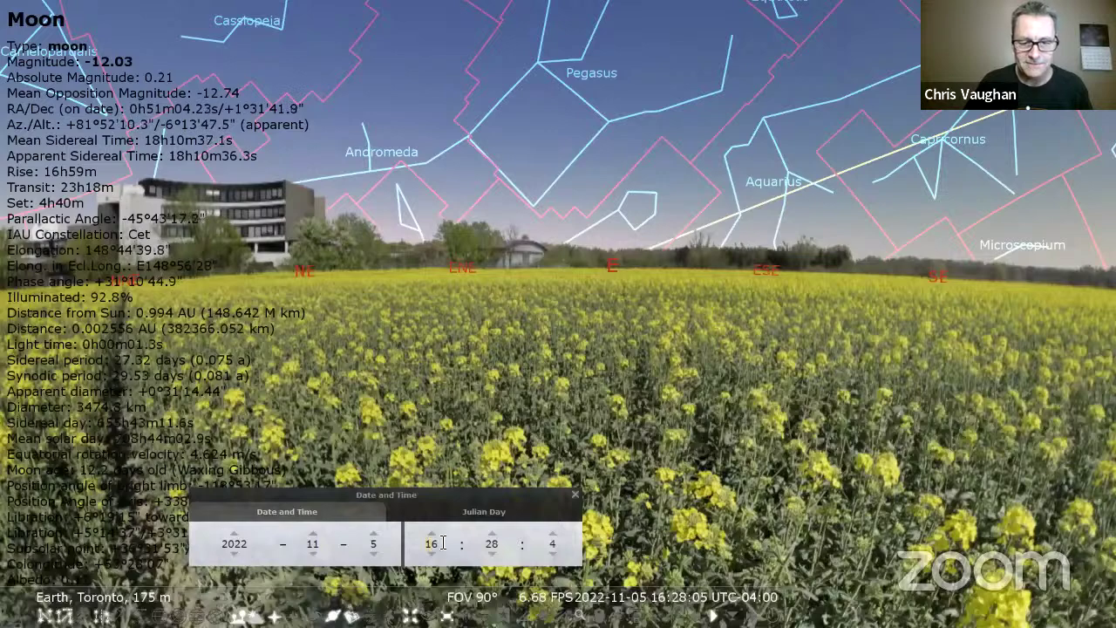
type("4")
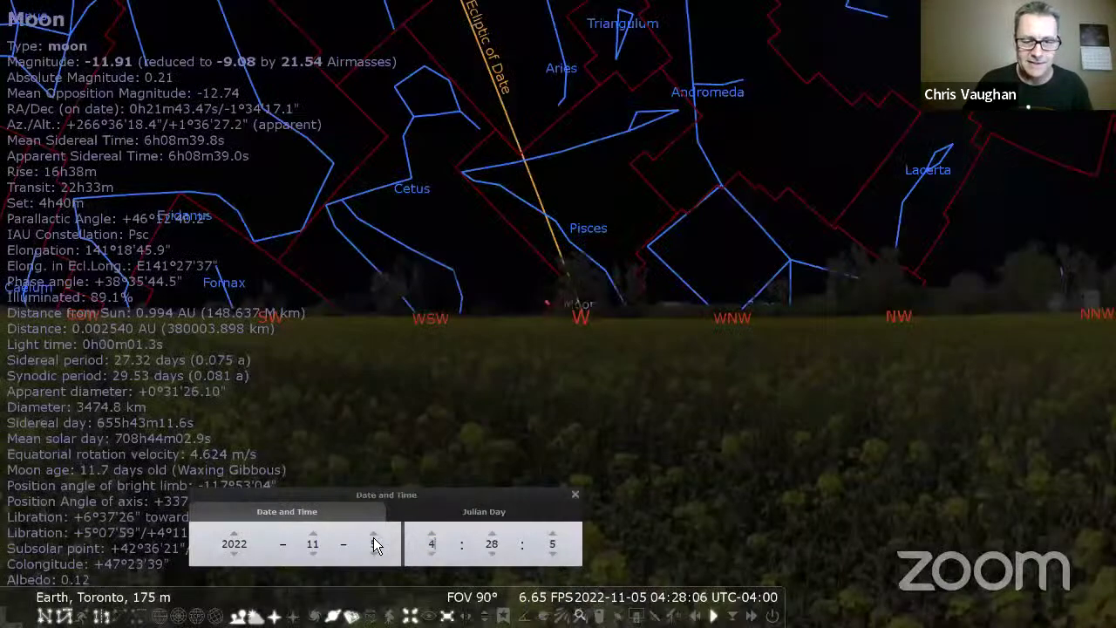
left_click(373, 537)
left_click(373, 537)
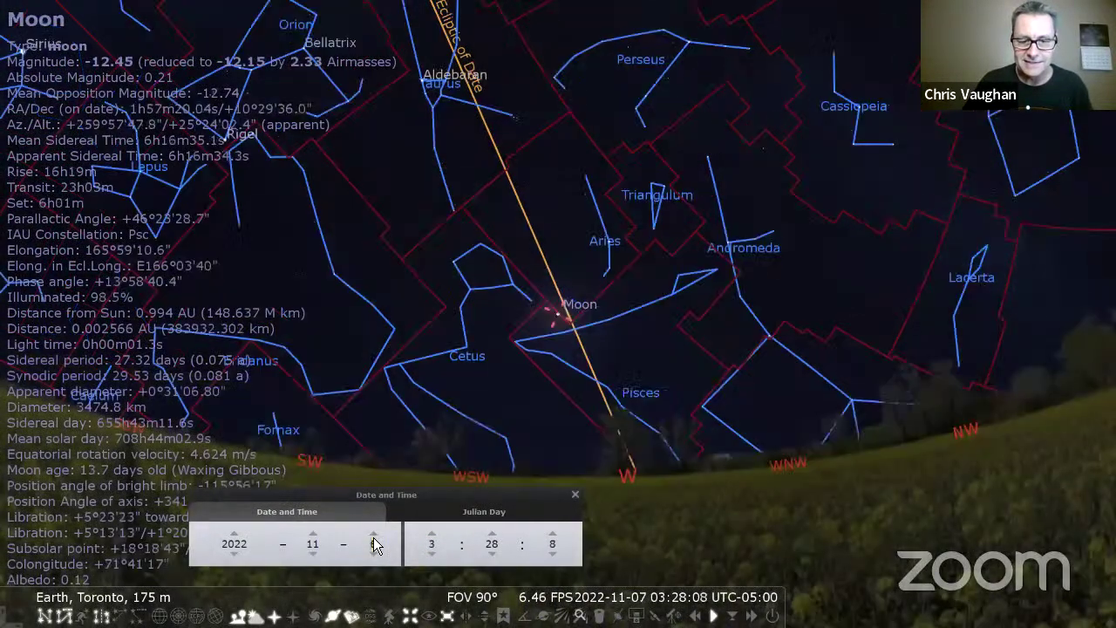
key("Up")
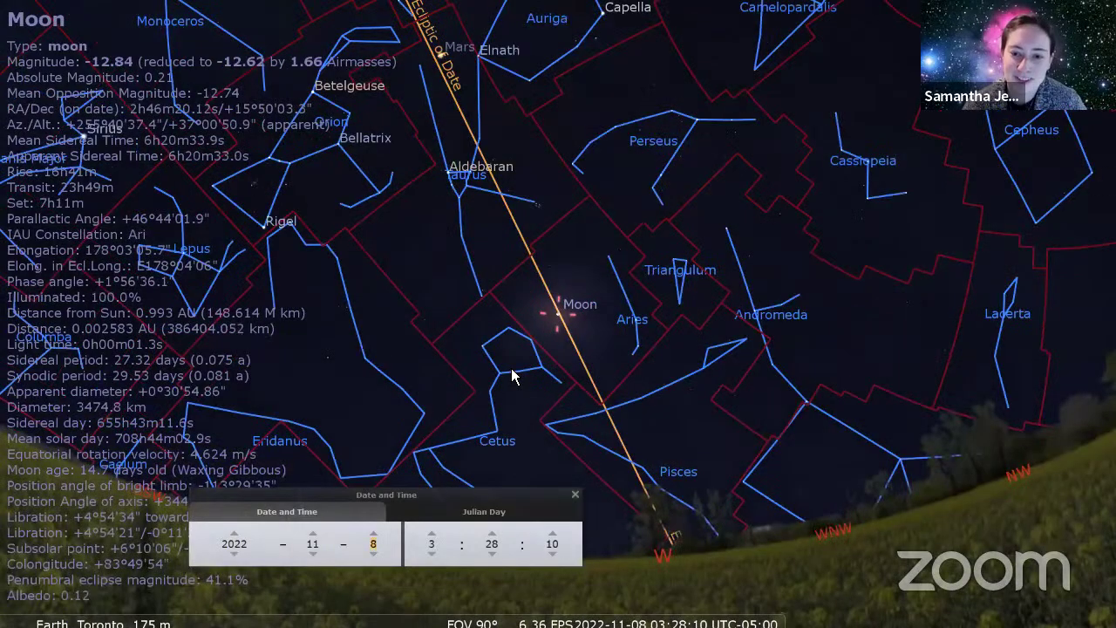
Step: Turn on the Earth umbra and penumbra markings around the Moon in the view settings
scroll(510, 368, "up", 5)
scroll(120, 472, "up", 1)
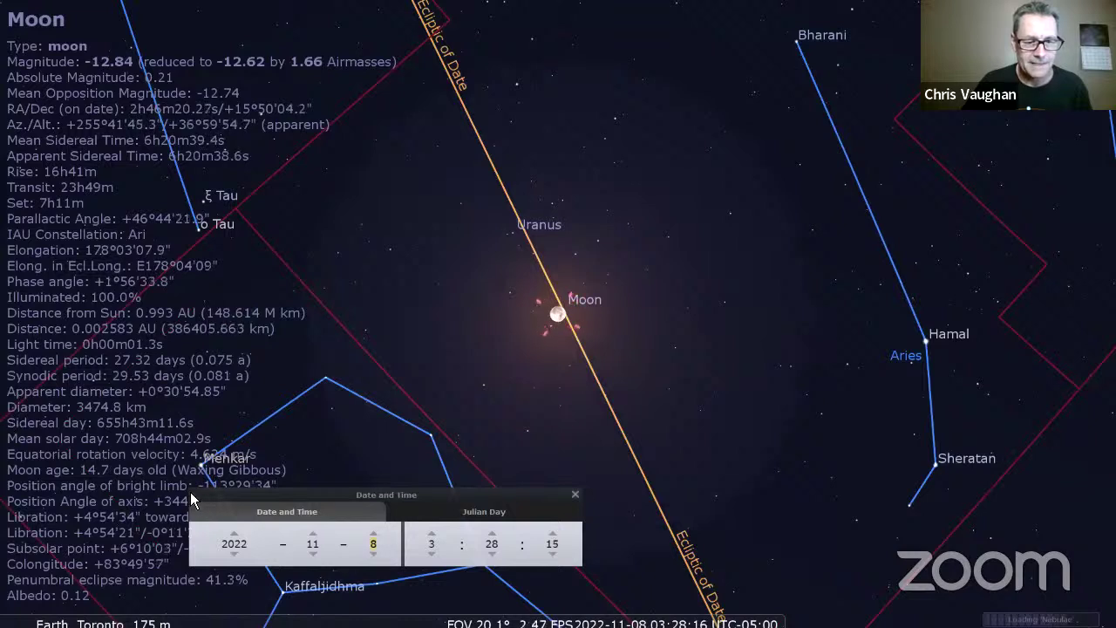
mouse_move(19, 454)
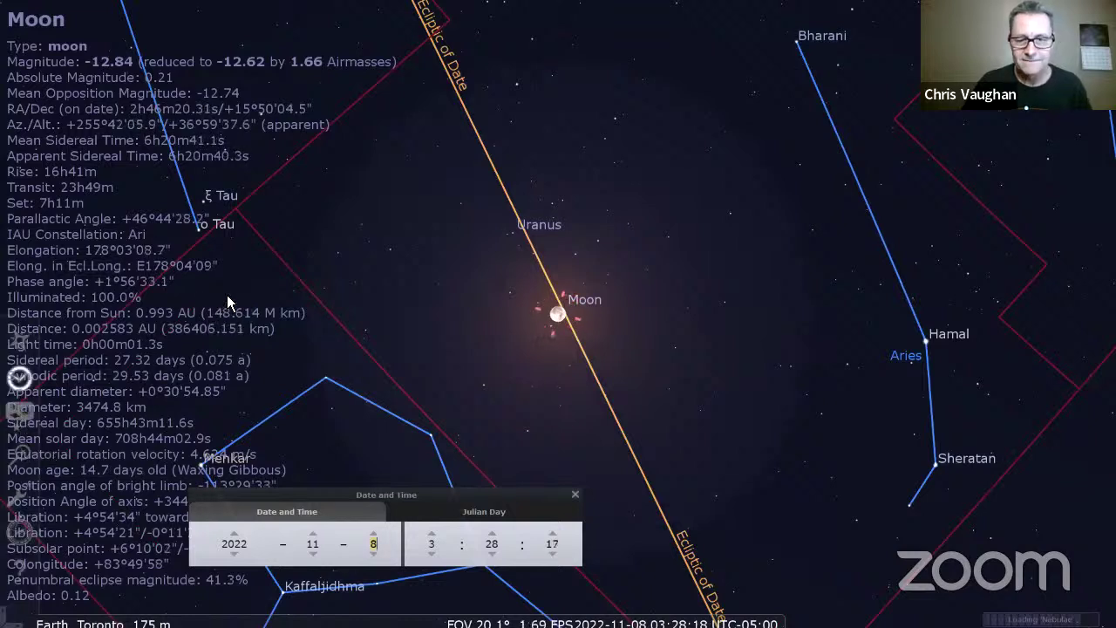
key("F4")
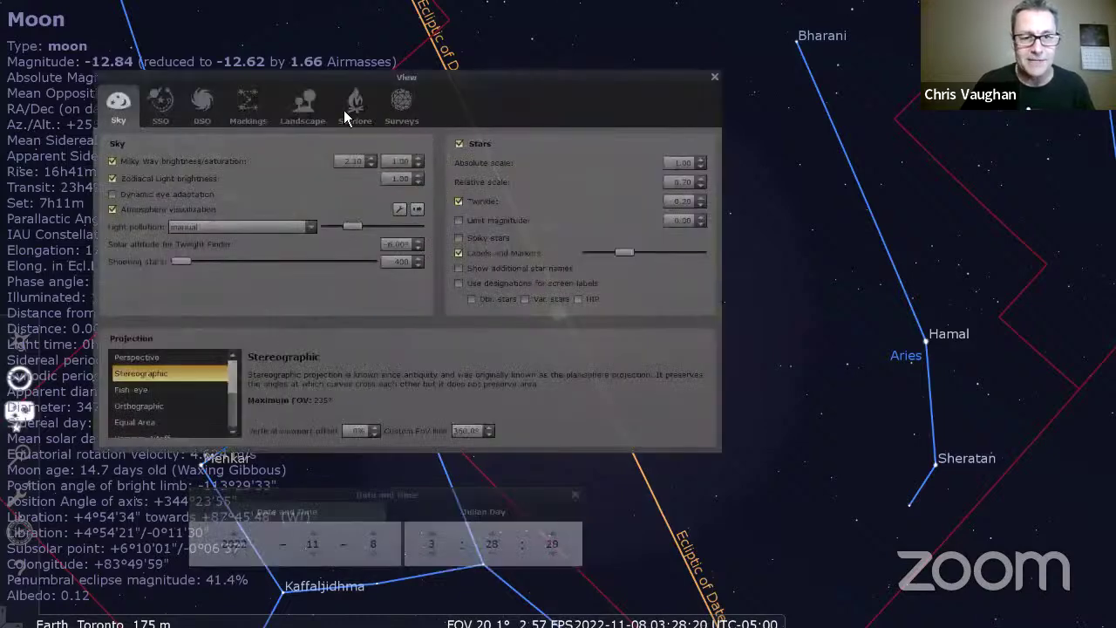
left_click(248, 106)
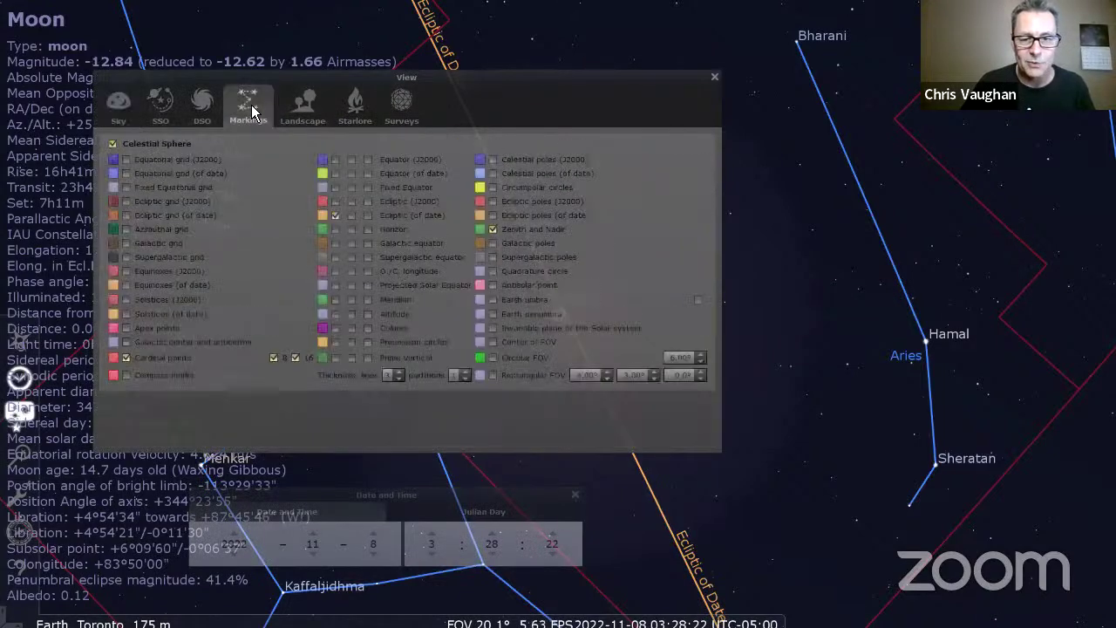
left_click(494, 314)
left_click(714, 77)
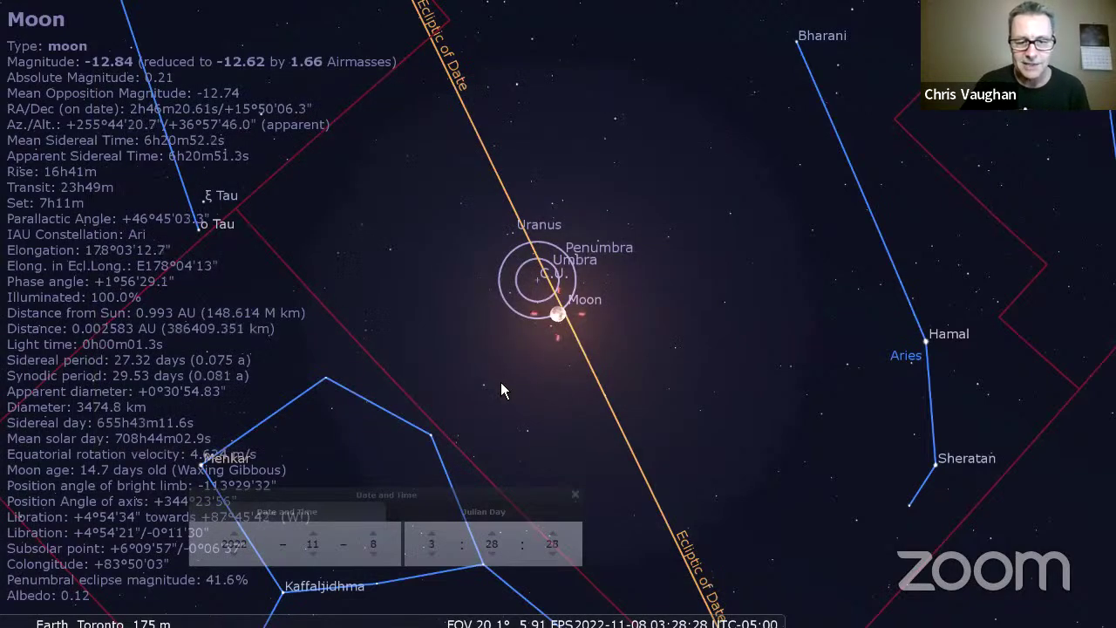
Step: Magnify the Moon and Earth's shadow circles to a field of view of about 5.3°, keeping both in frame
scroll(501, 385, "up", 3)
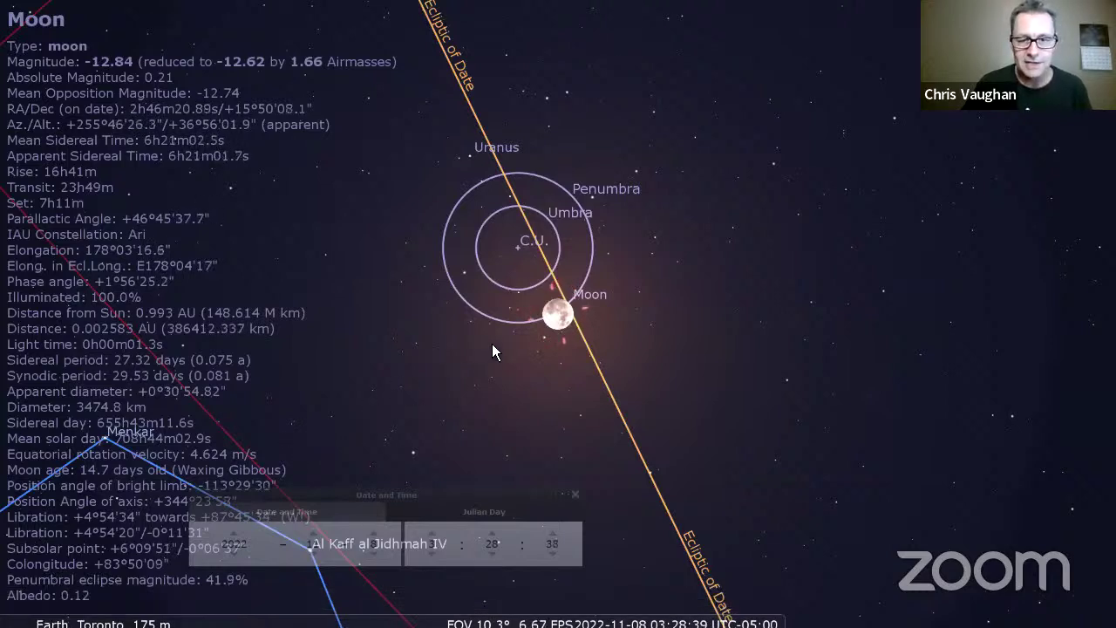
scroll(492, 343, "up", 2)
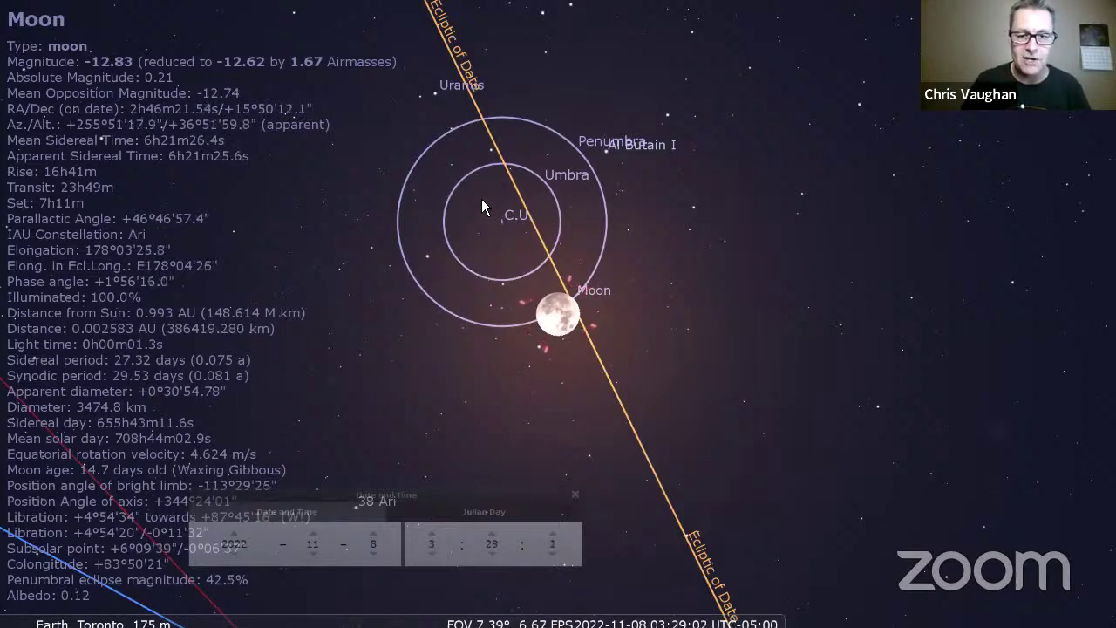
left_click_drag(516, 275, 514, 334)
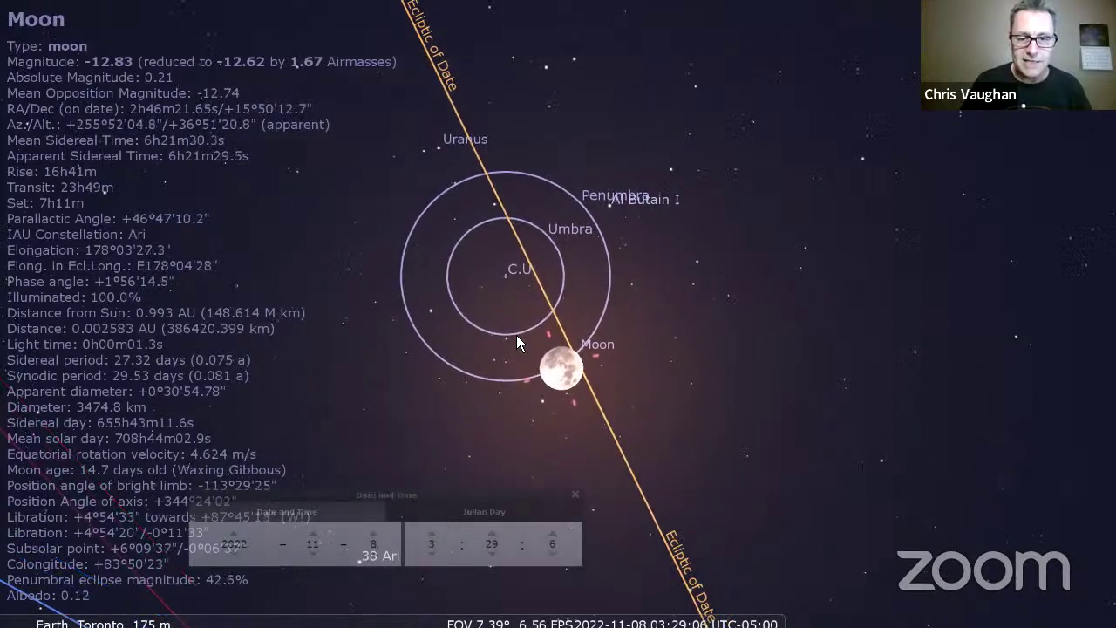
scroll(516, 335, "up", 3)
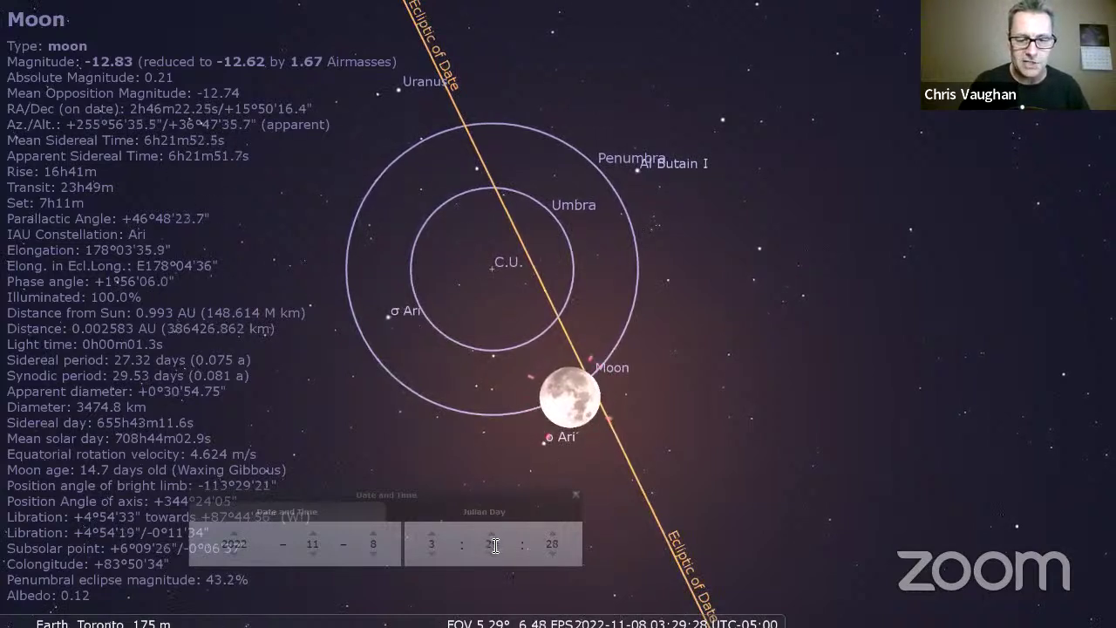
Step: Recentre the view on the Moon and set the minutes to 3 for a 3:03 start of the eclipse
scroll(492, 543, "up", 3)
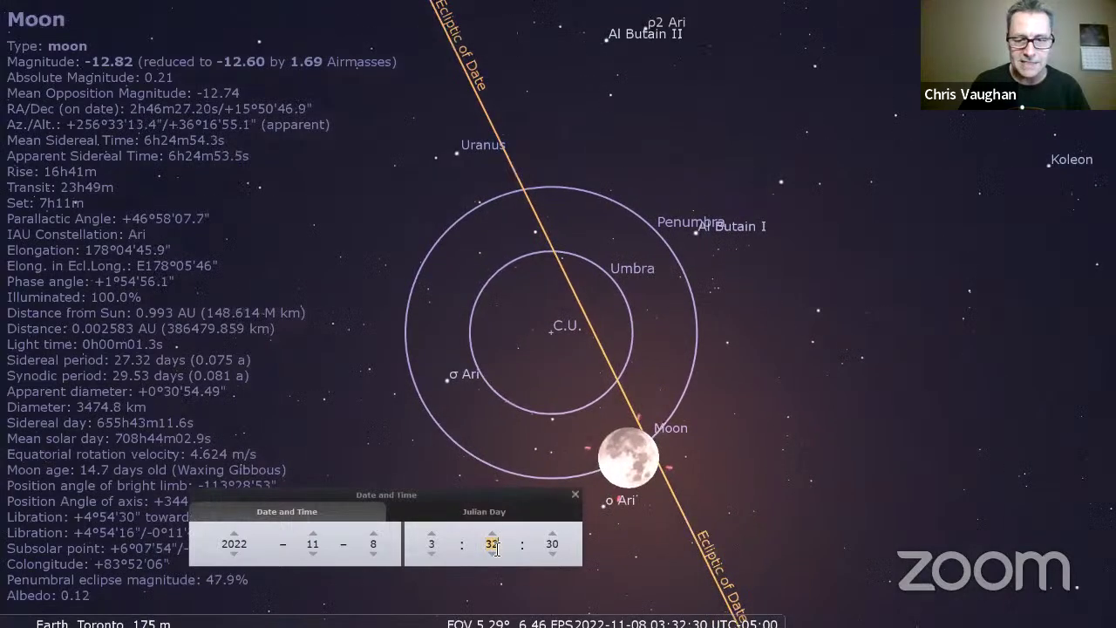
mouse_move(53, 615)
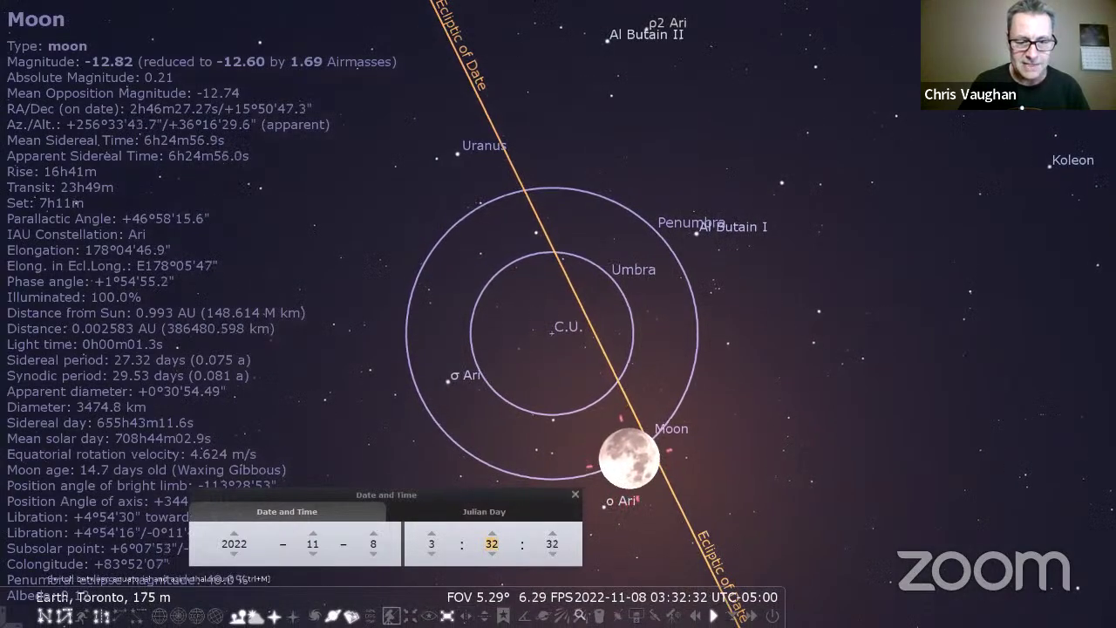
key("space")
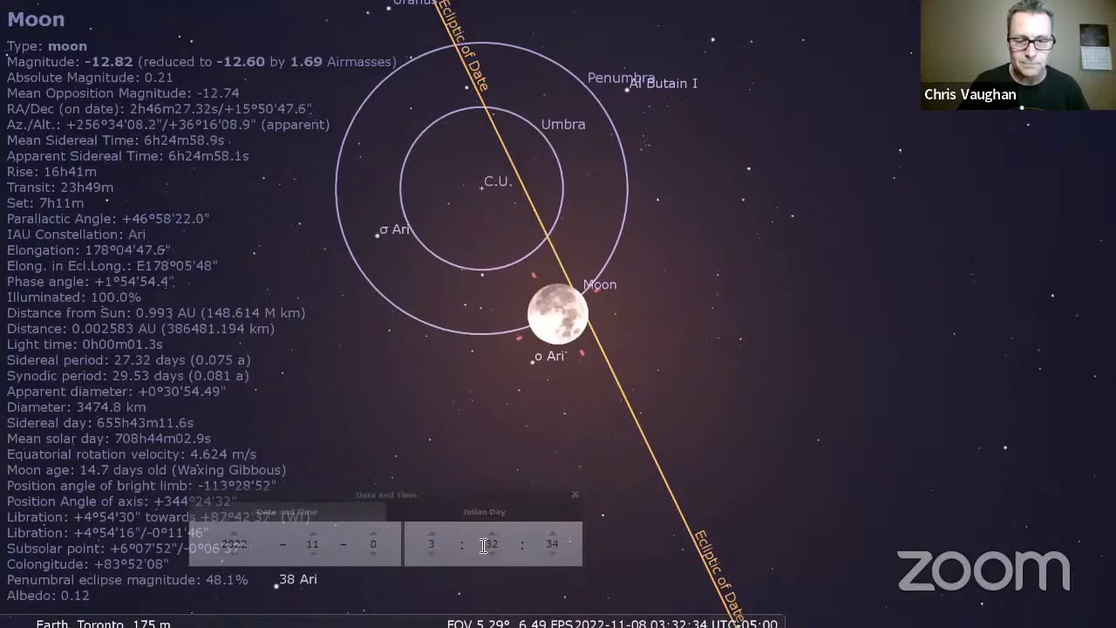
scroll(489, 547, "down", 4)
scroll(488, 548, "down", 20)
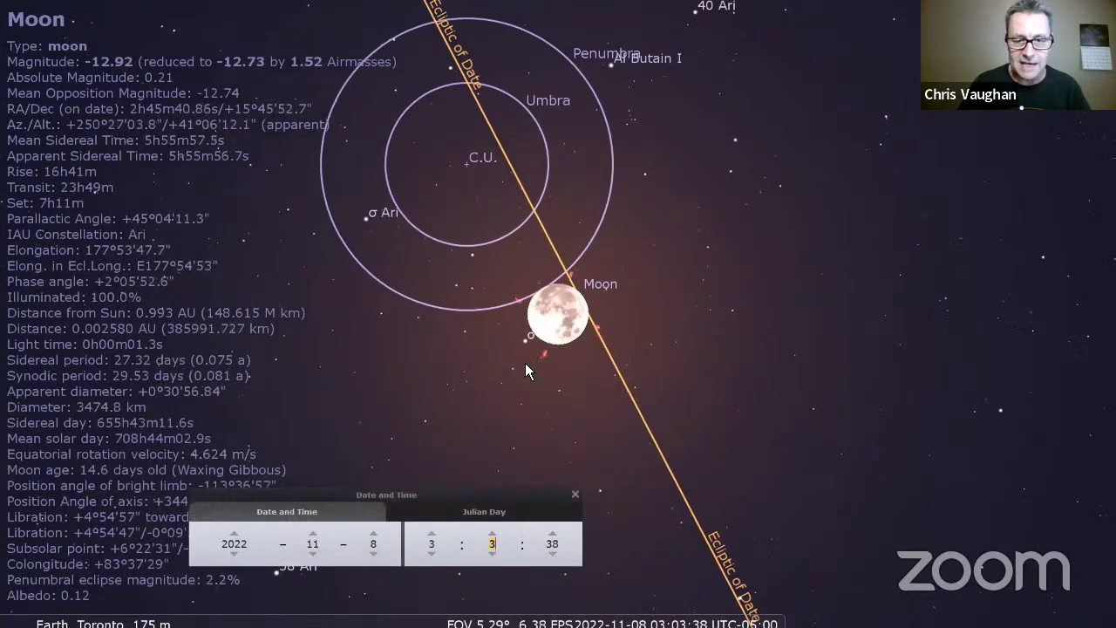
Step: Set the minutes to 2 and frame the Moon at the penumbra's edge with a 1.4° field of view
scroll(524, 363, "up", 3)
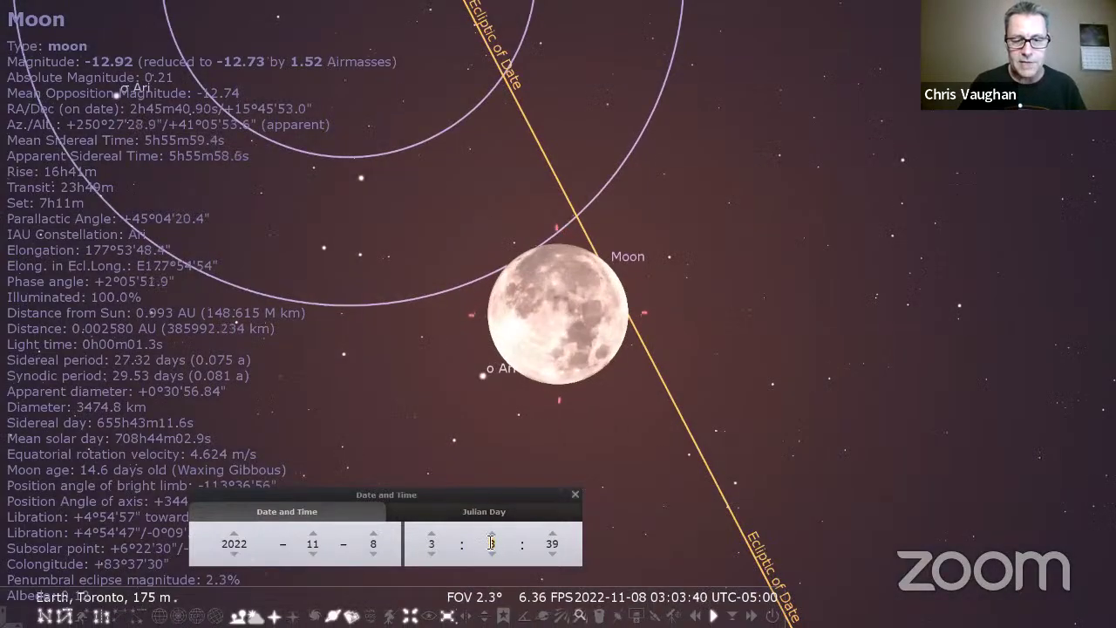
scroll(492, 555, "down", 1)
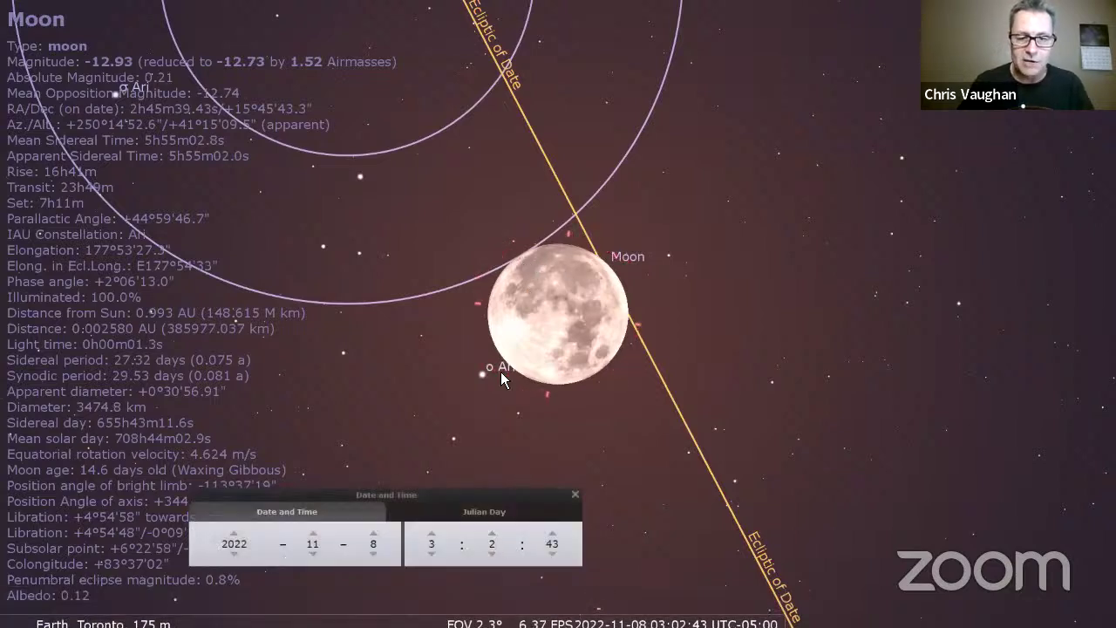
scroll(510, 248, "up", 2)
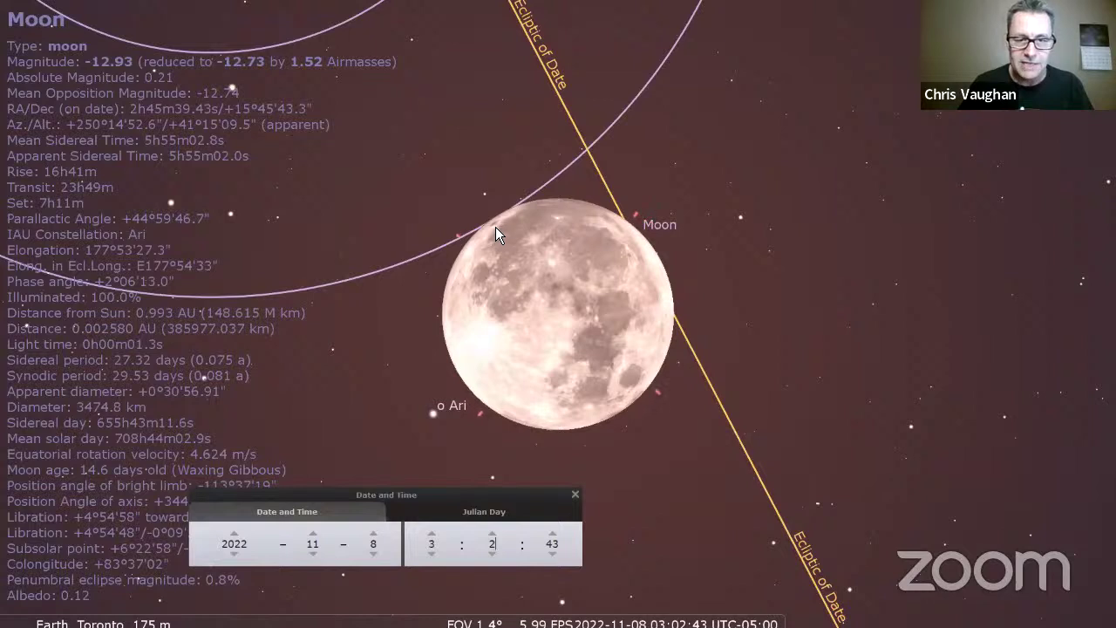
Step: Magnify the Moon to a 1° field of view and advance the simulation time to 3:37 on November 8, 2022
scroll(495, 227, "up", 2)
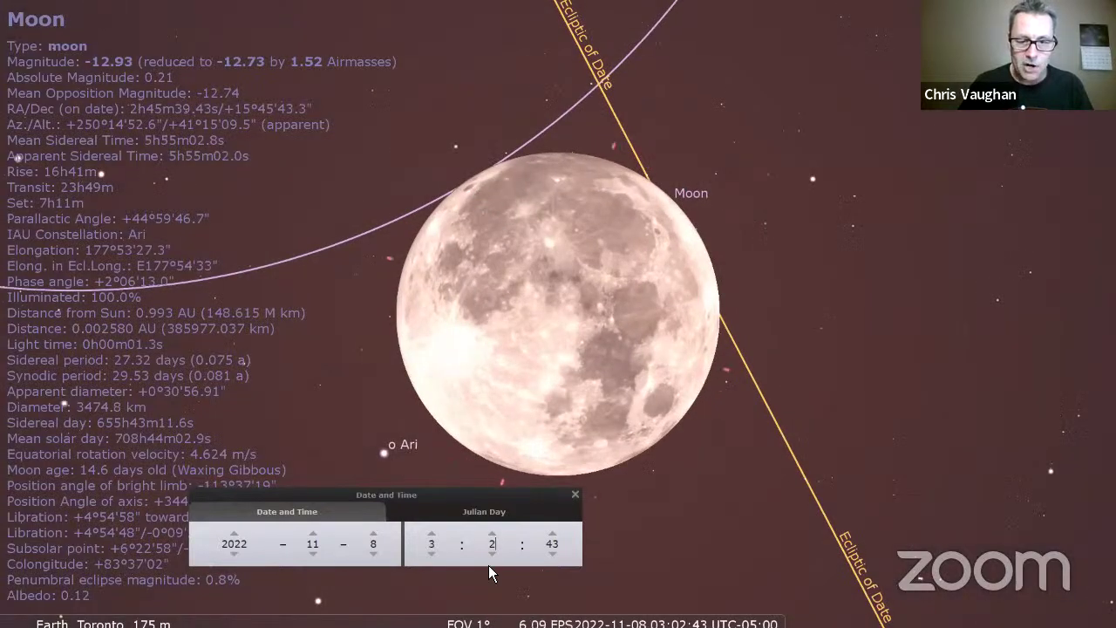
scroll(492, 547, "up", 6)
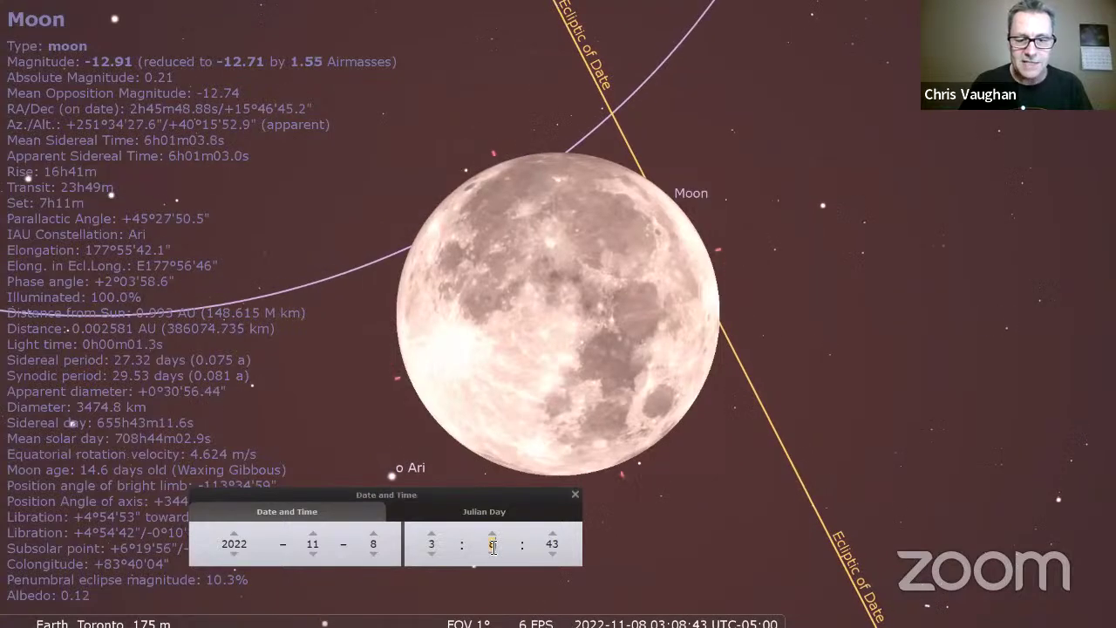
scroll(493, 546, "up", 13)
scroll(493, 547, "up", 16)
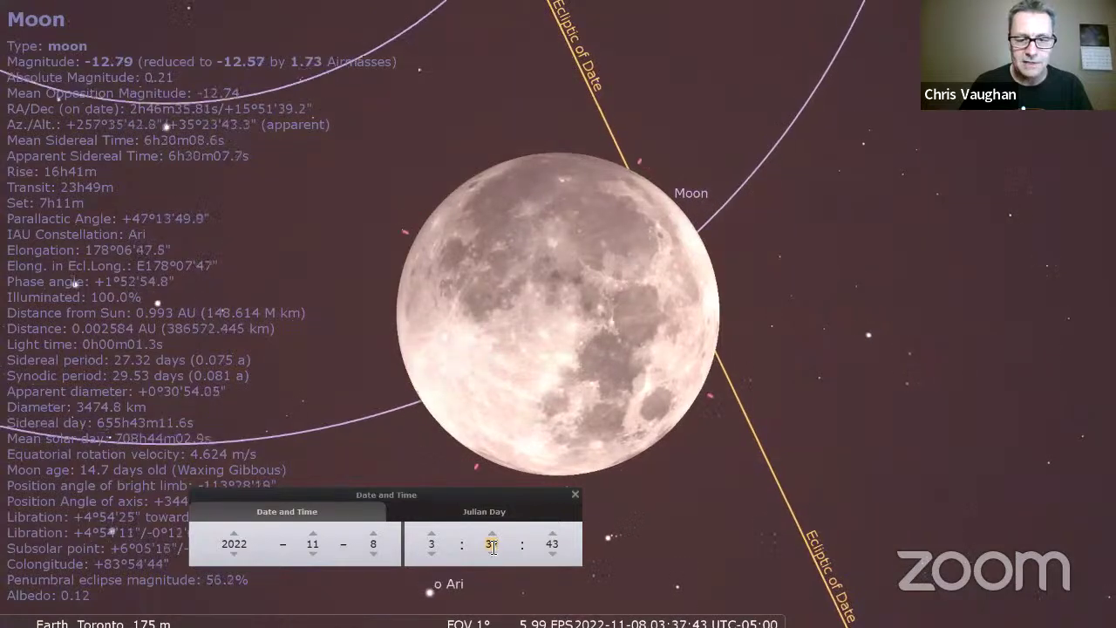
Step: Advance the simulation time to 4:08, when the Moon reaches the edge of the umbra
scroll(493, 546, "up", 14)
scroll(492, 547, "up", 11)
scroll(493, 546, "up", 3)
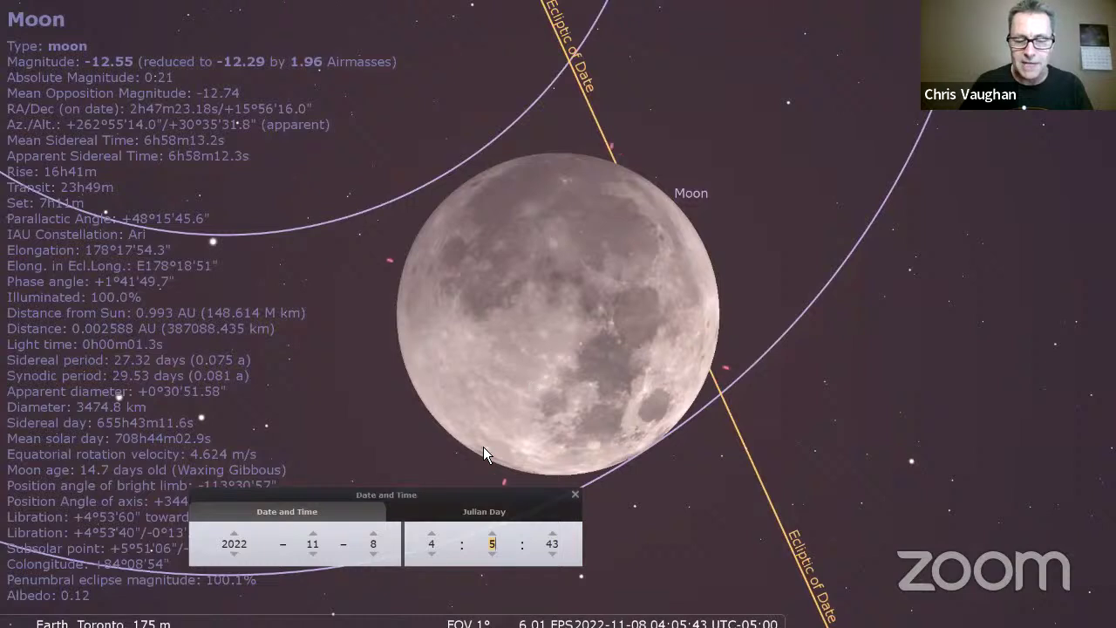
scroll(494, 543, "up", 4)
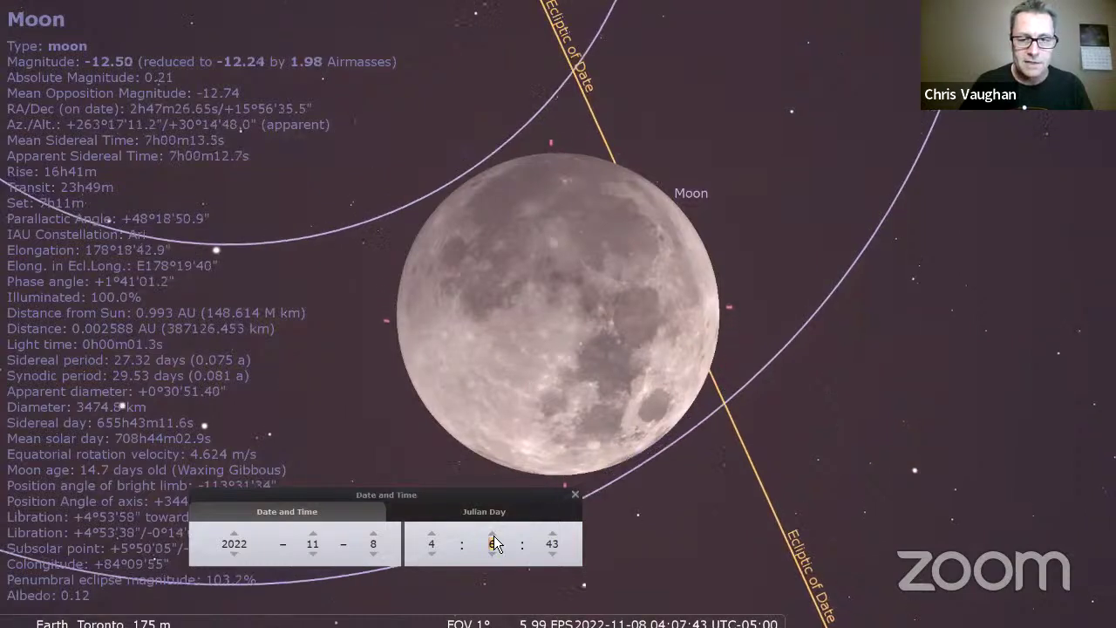
scroll(493, 558, "down", 1)
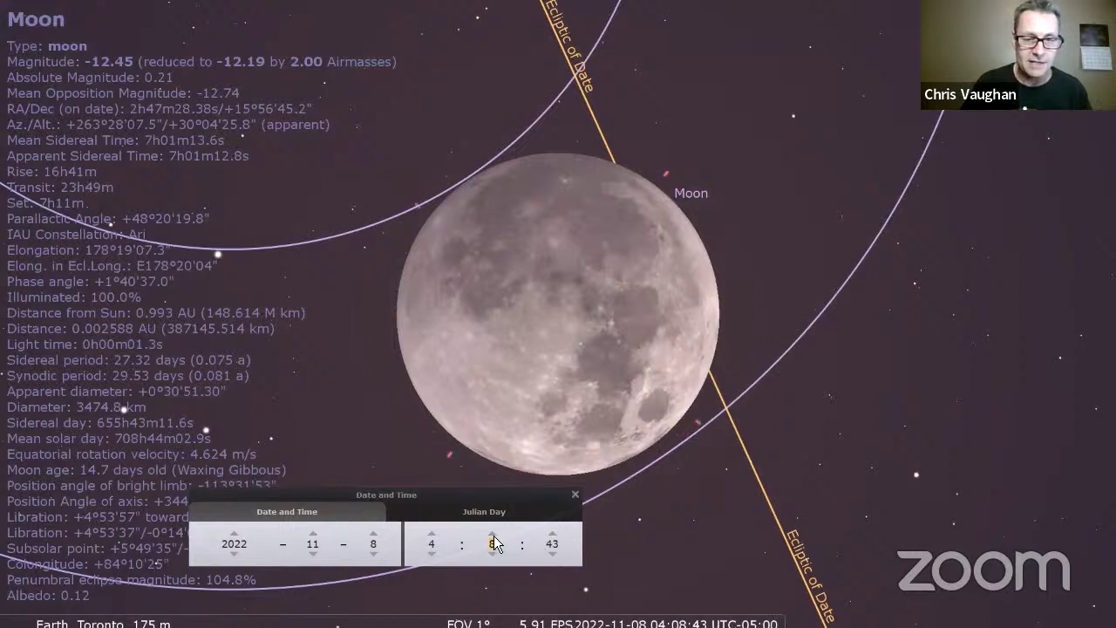
Step: Advance the time to 4:30 to carry the Moon's upper part into the umbra
scroll(494, 543, "up", 1)
scroll(494, 543, "up", 2)
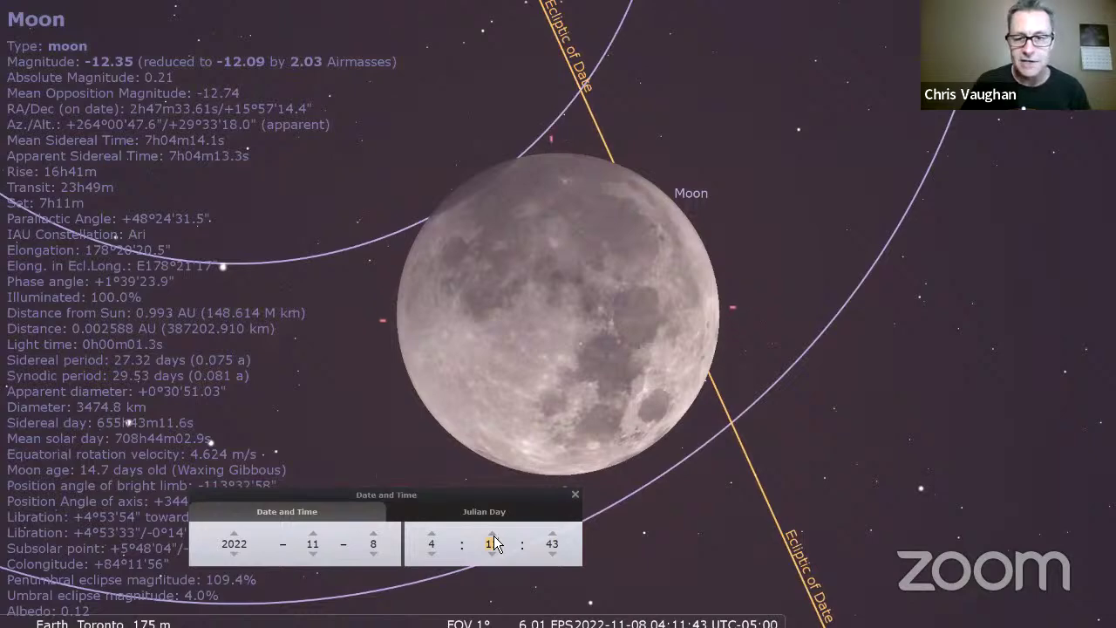
scroll(494, 544, "up", 7)
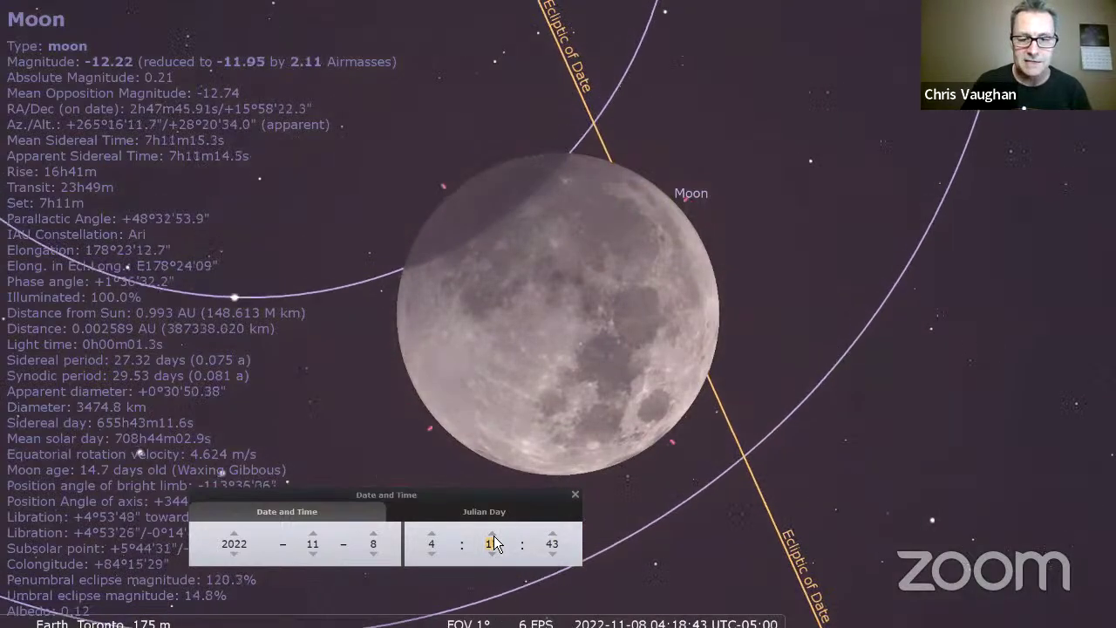
scroll(494, 543, "up", 11)
scroll(494, 543, "up", 1)
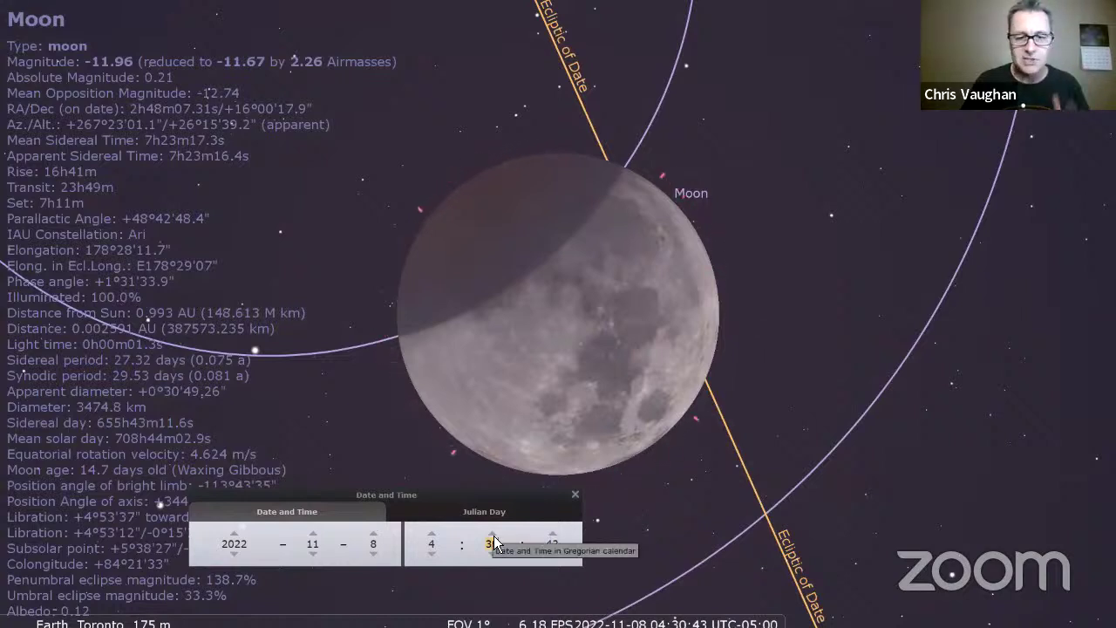
Step: Step the time forward minute by minute to 5:16, bringing the Moon fully inside the umbra
left_click(493, 536)
left_click(492, 536)
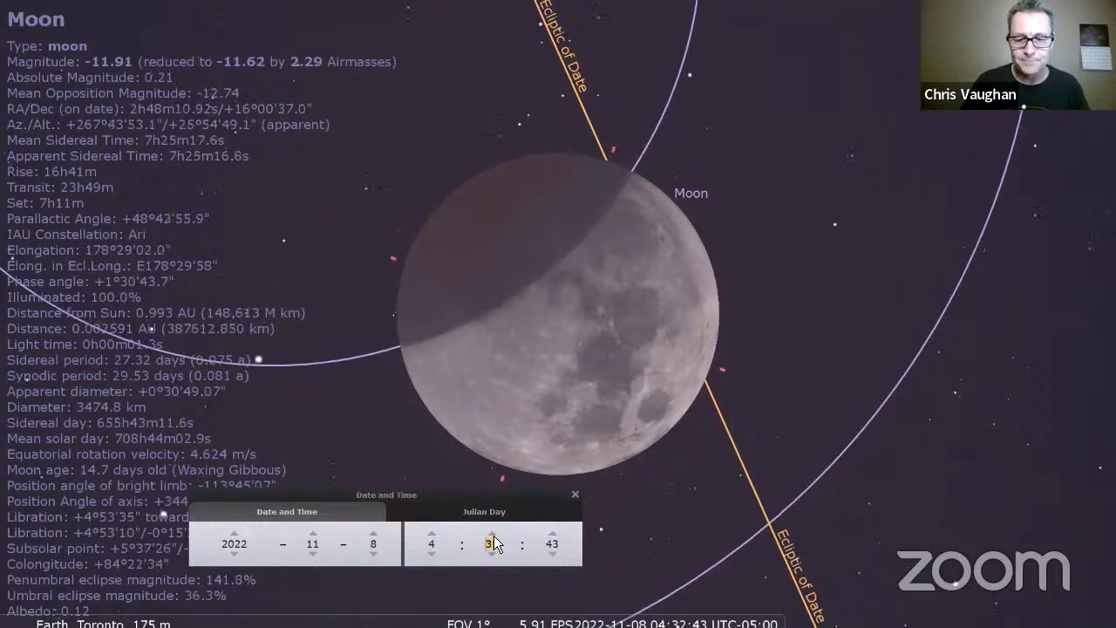
left_click(493, 535)
left_click(493, 535)
left_click(492, 535)
left_click(492, 535)
left_click(493, 535)
left_click(492, 535)
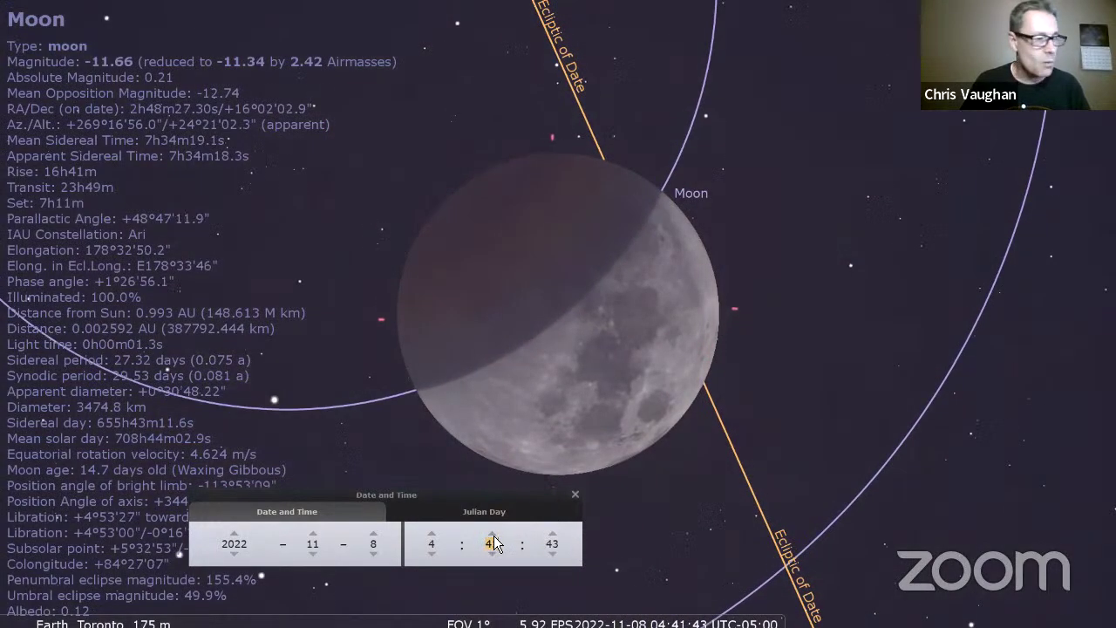
left_click(493, 535)
left_click(493, 536)
left_click(493, 535)
left_click(493, 535)
left_click(492, 535)
left_click(493, 535)
left_click(493, 535)
left_click(492, 535)
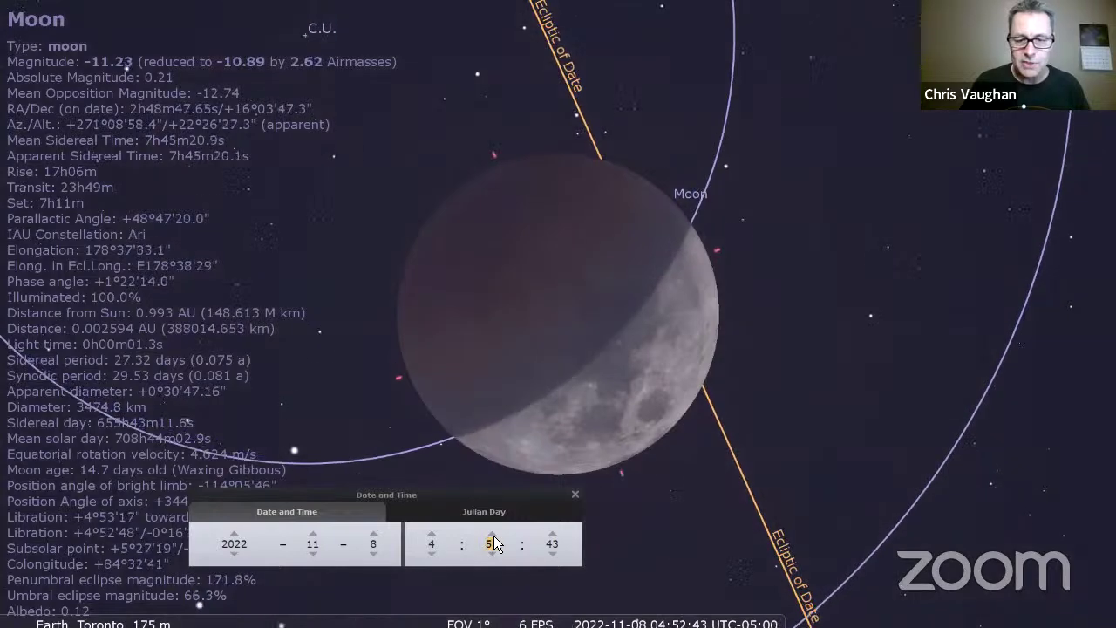
left_click(493, 535)
left_click(492, 535)
left_click(493, 535)
left_click(492, 535)
left_click(493, 536)
left_click(493, 535)
left_click(493, 535)
left_click(493, 535)
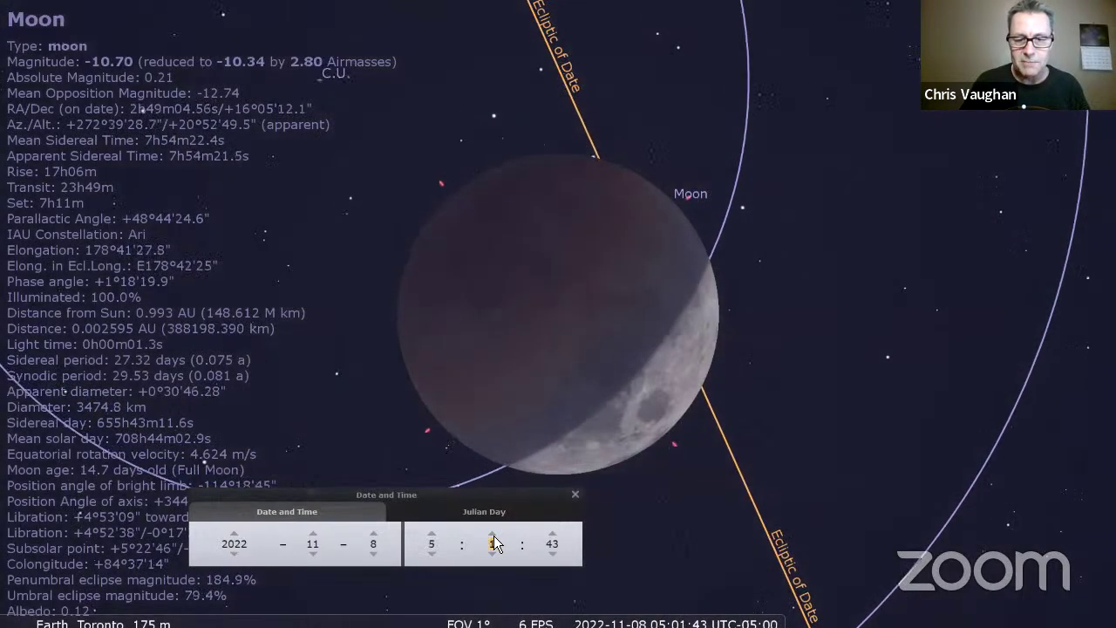
left_click(492, 535)
left_click(492, 535)
left_click(492, 536)
left_click(493, 535)
left_click(493, 536)
left_click(493, 535)
left_click(493, 535)
left_click(492, 535)
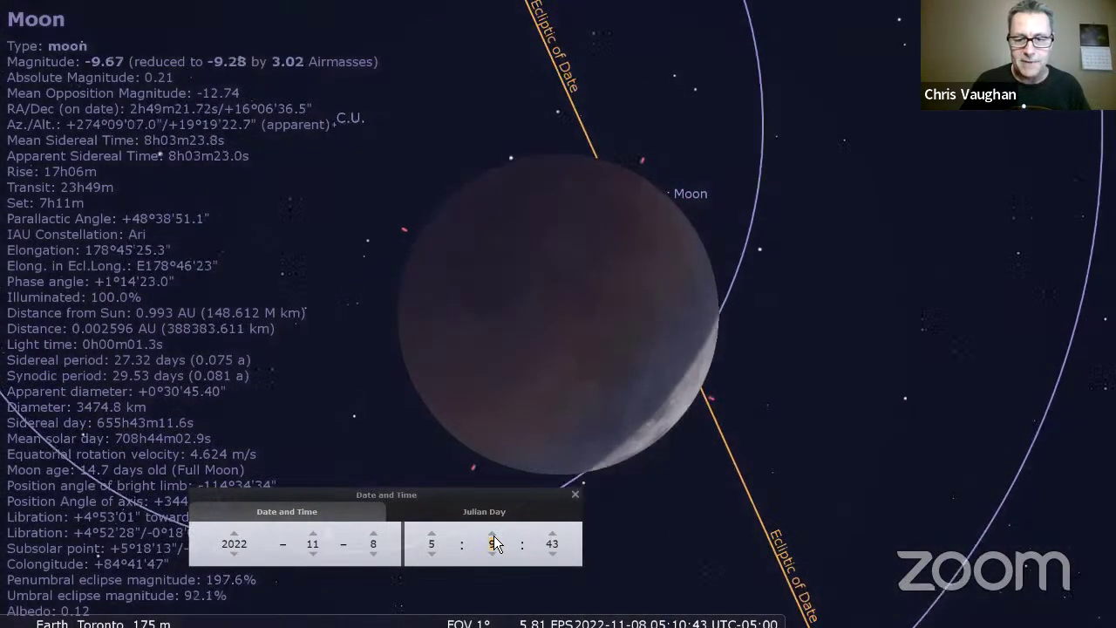
left_click(492, 536)
left_click(493, 536)
left_click(493, 535)
left_click(493, 535)
left_click(492, 535)
left_click(493, 535)
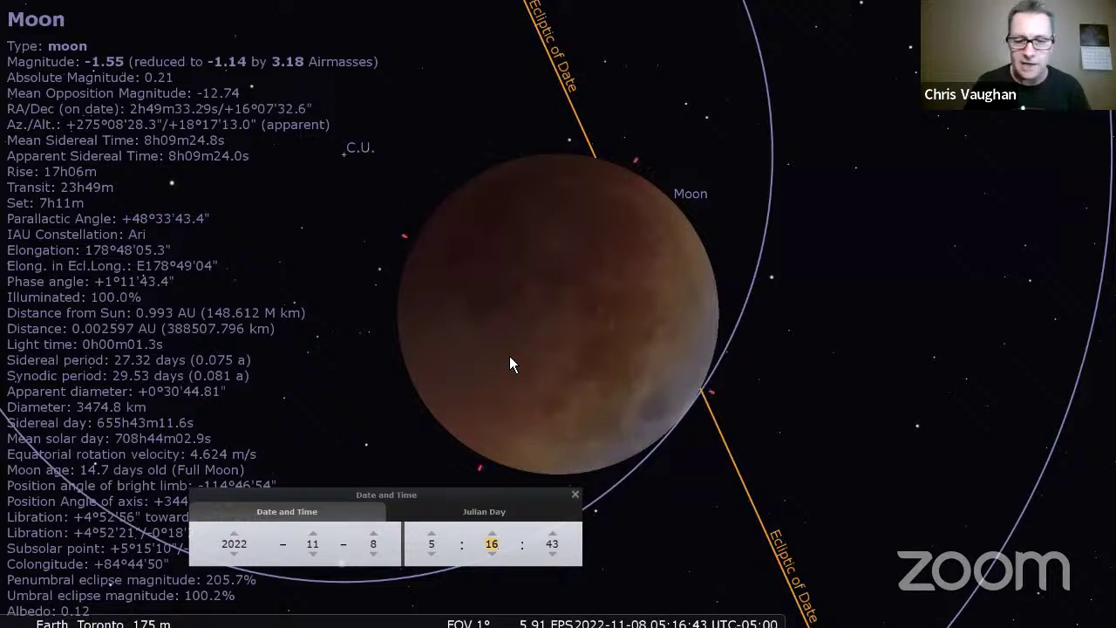
Step: Replay the start of totality by stepping the time back to 5:12 and forward again to 5:16
left_click(491, 555)
left_click(491, 554)
left_click(491, 554)
left_click(492, 555)
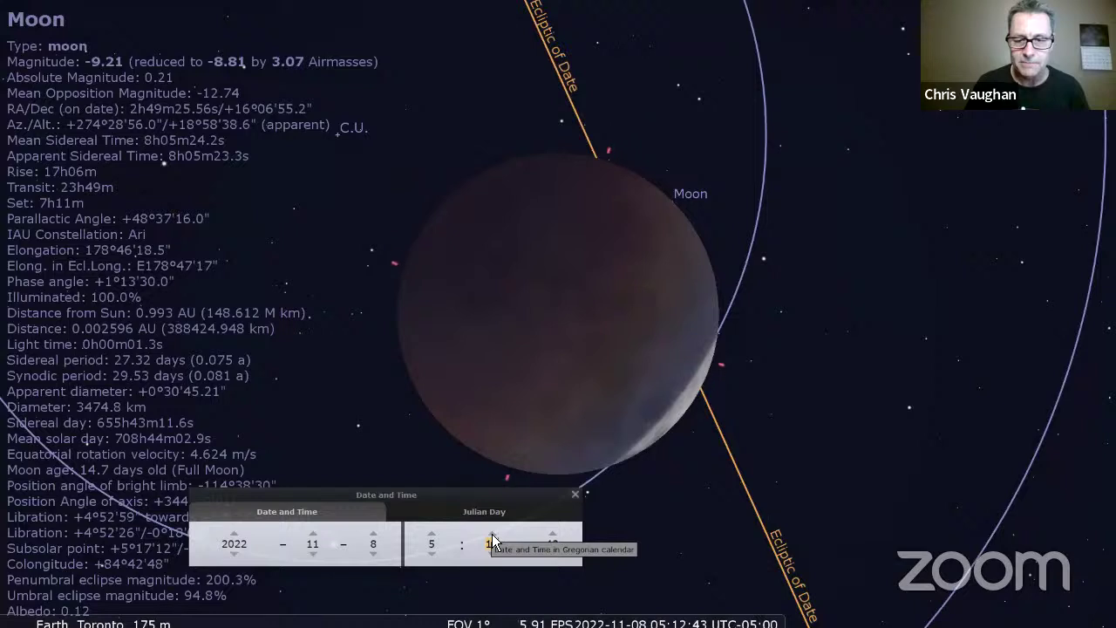
scroll(492, 539, "up", 3)
scroll(491, 537, "up", 1)
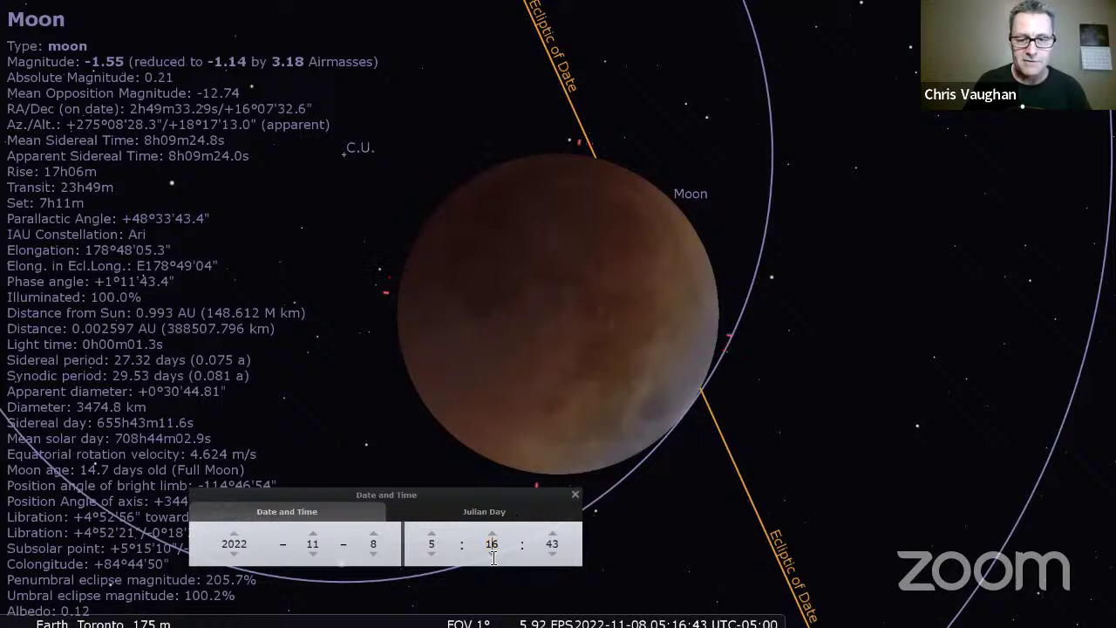
Step: Advance the time through totality to 6:02 on November 8, 2022
scroll(493, 550, "up", 4)
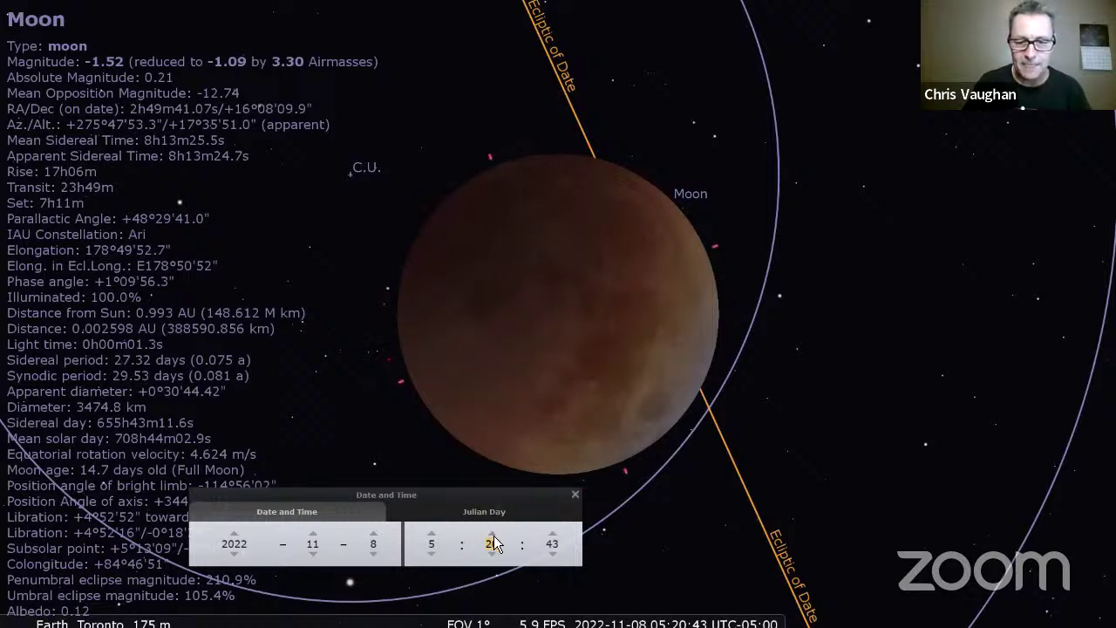
scroll(494, 543, "up", 9)
scroll(493, 543, "up", 8)
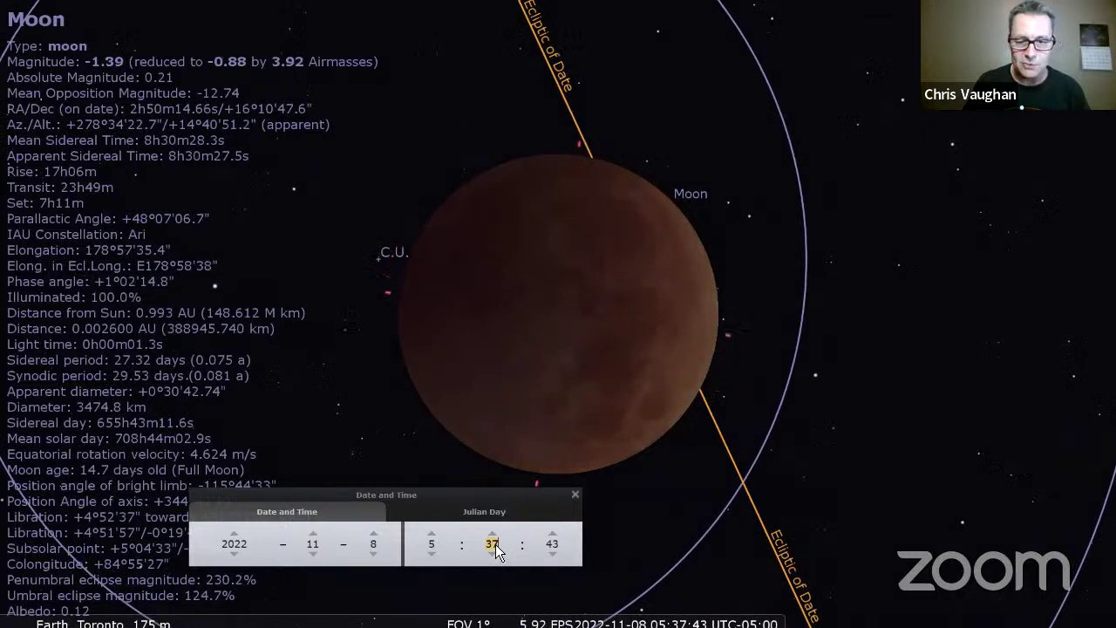
scroll(494, 544, "up", 6)
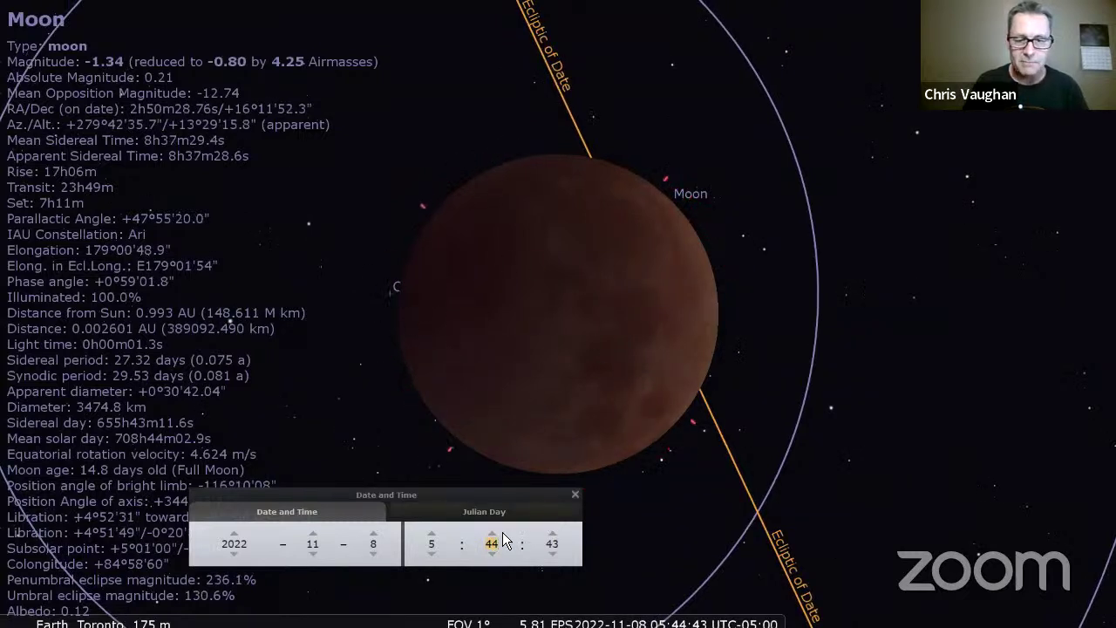
scroll(493, 544, "up", 15)
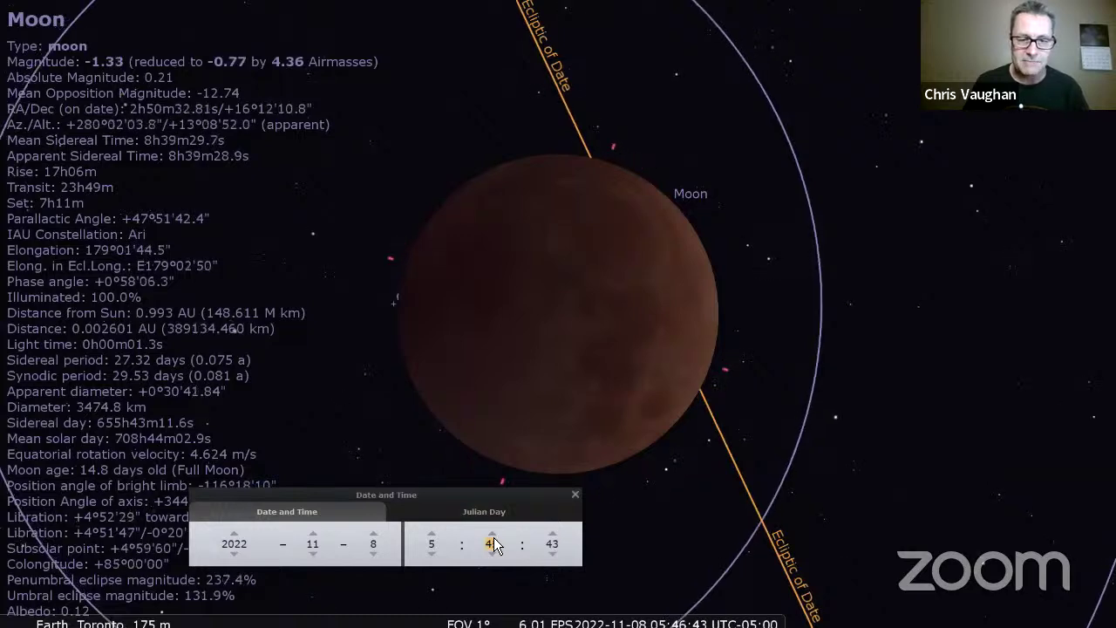
scroll(494, 545, "up", 3)
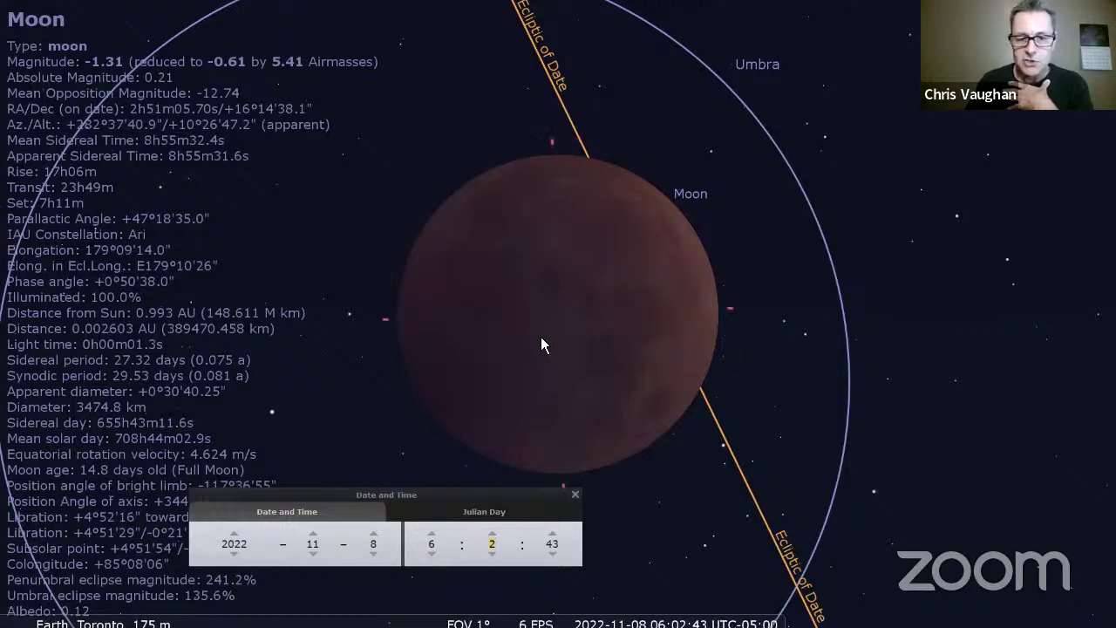
Step: Widen the view to a field of about 46° to examine the eclipsed Moon among the constellations and above the western horizon
scroll(541, 338, "down", 3)
scroll(541, 337, "down", 4)
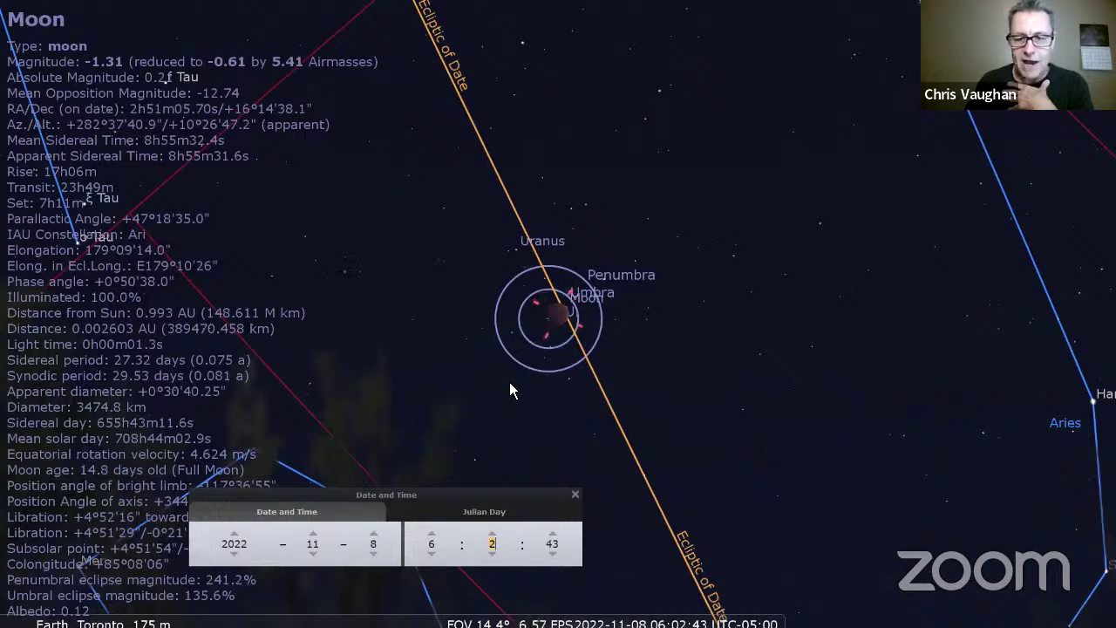
scroll(510, 385, "down", 1)
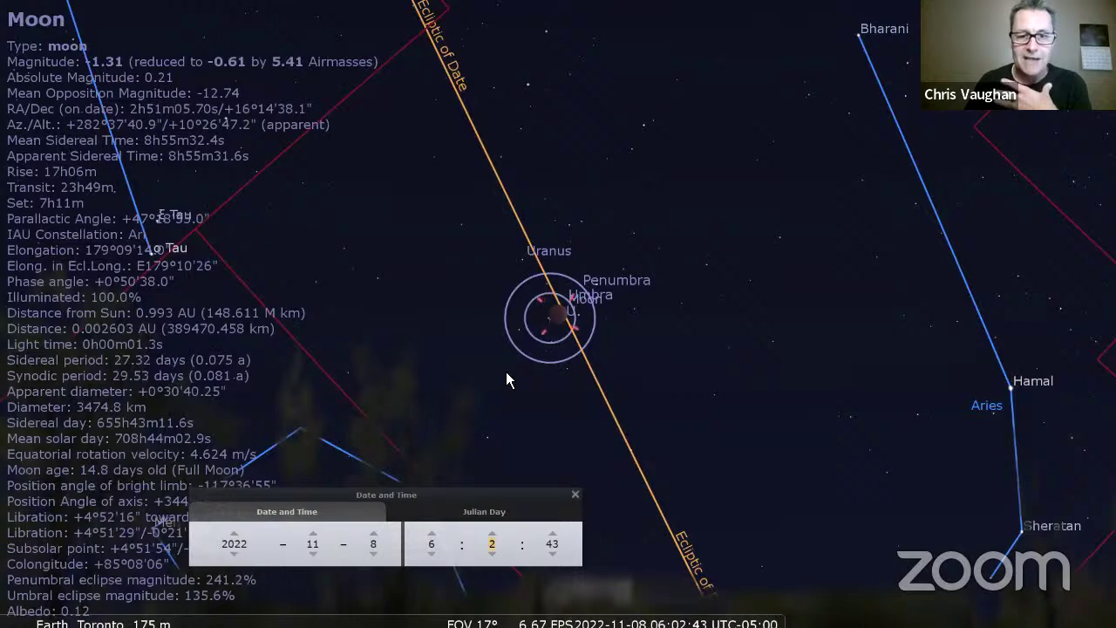
scroll(506, 371, "down", 3)
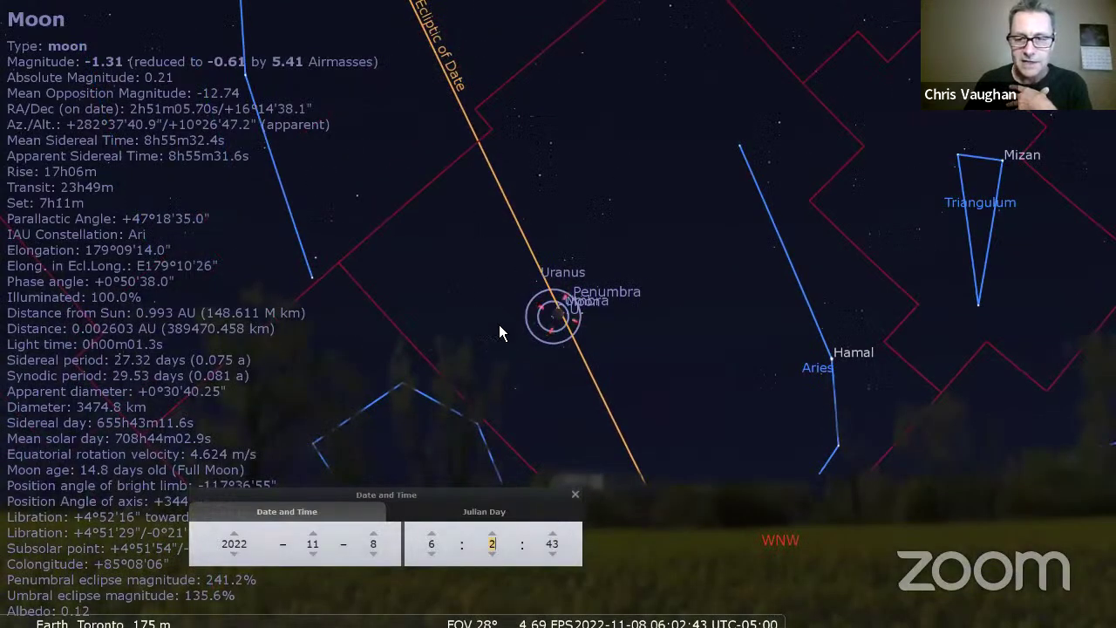
scroll(499, 325, "down", 3)
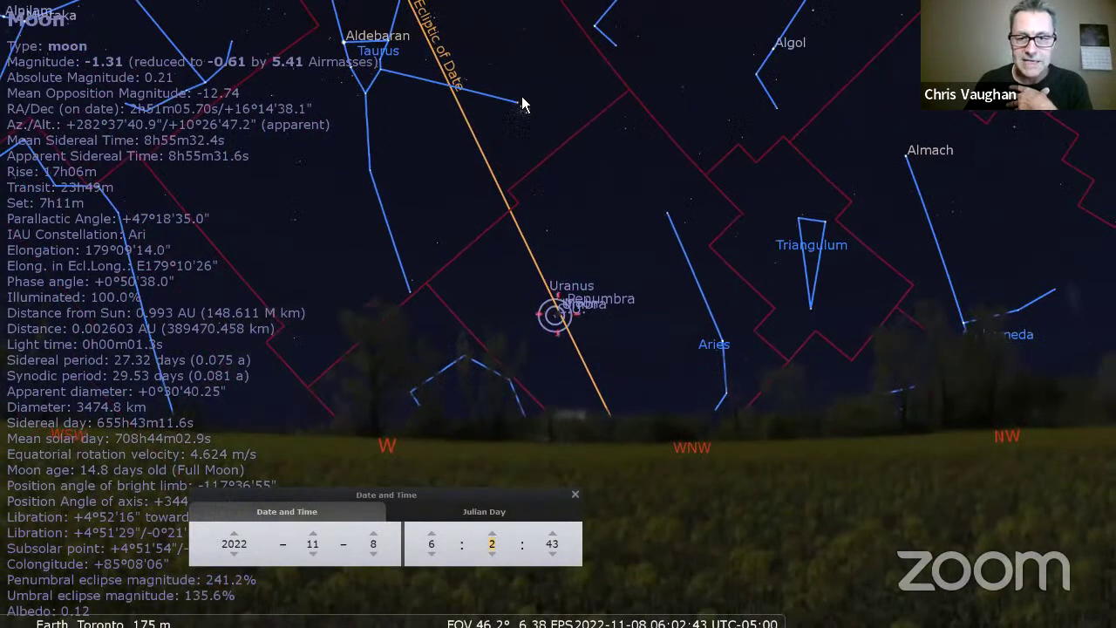
Step: Set the minutes to 22 for 6:22 and magnify the Moon and shadow circles to a field of view of about 6.4°
scroll(491, 267, "up", 2)
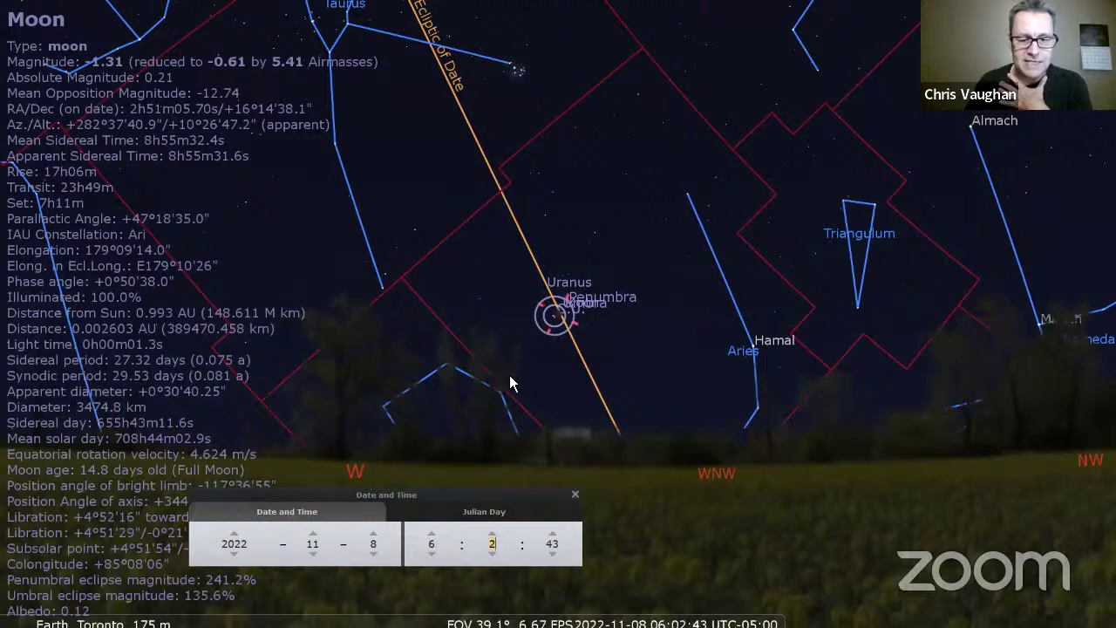
scroll(514, 358, "up", 4)
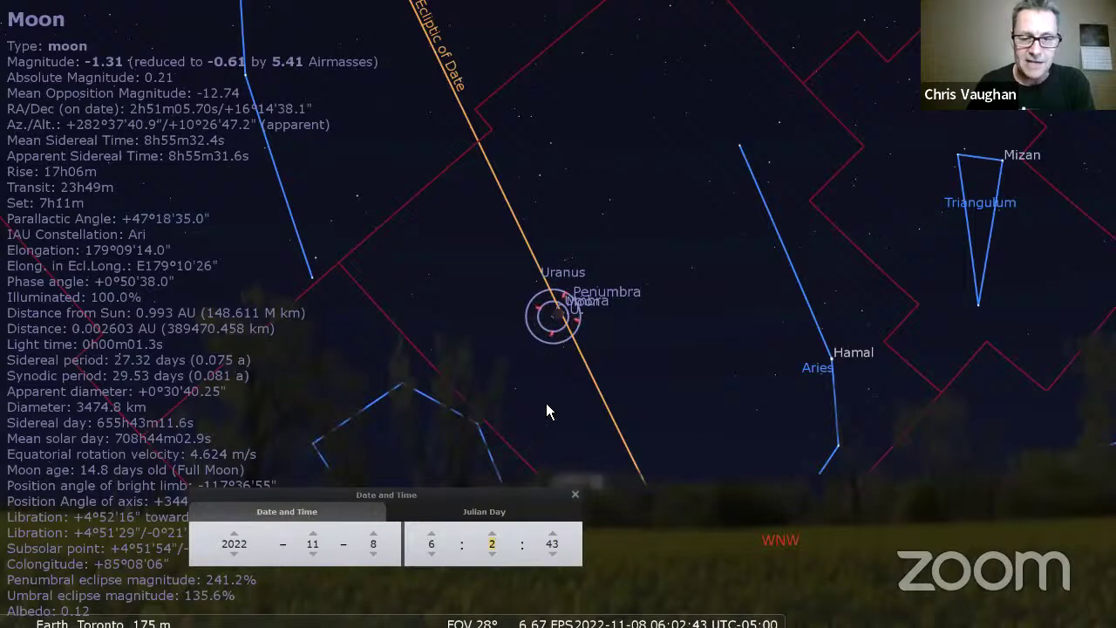
scroll(545, 402, "up", 3)
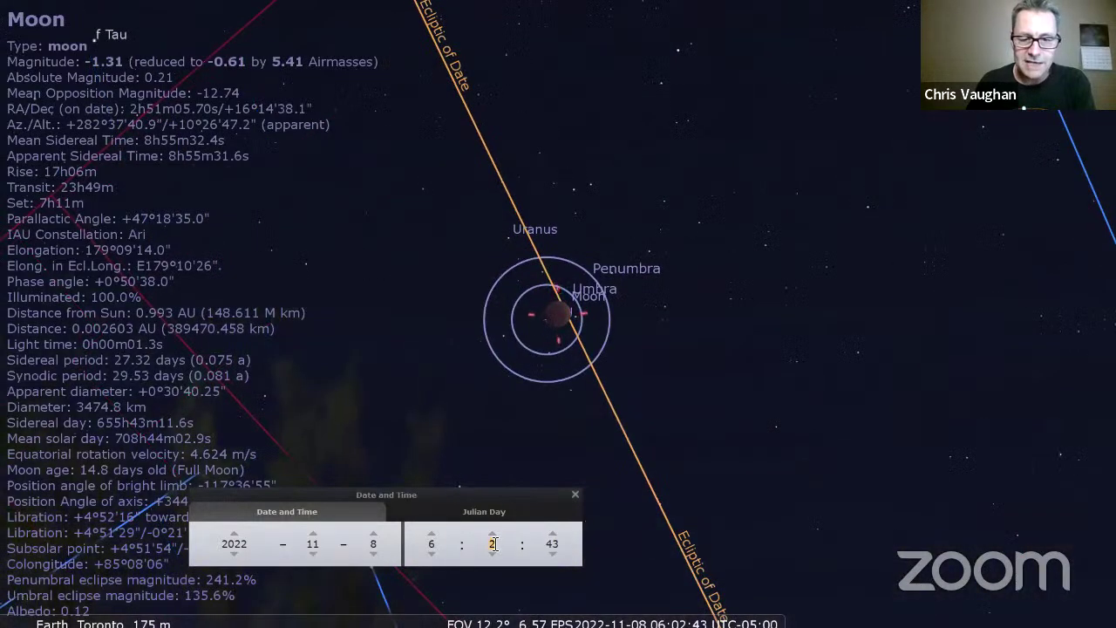
type("1022")
scroll(539, 394, "up", 3)
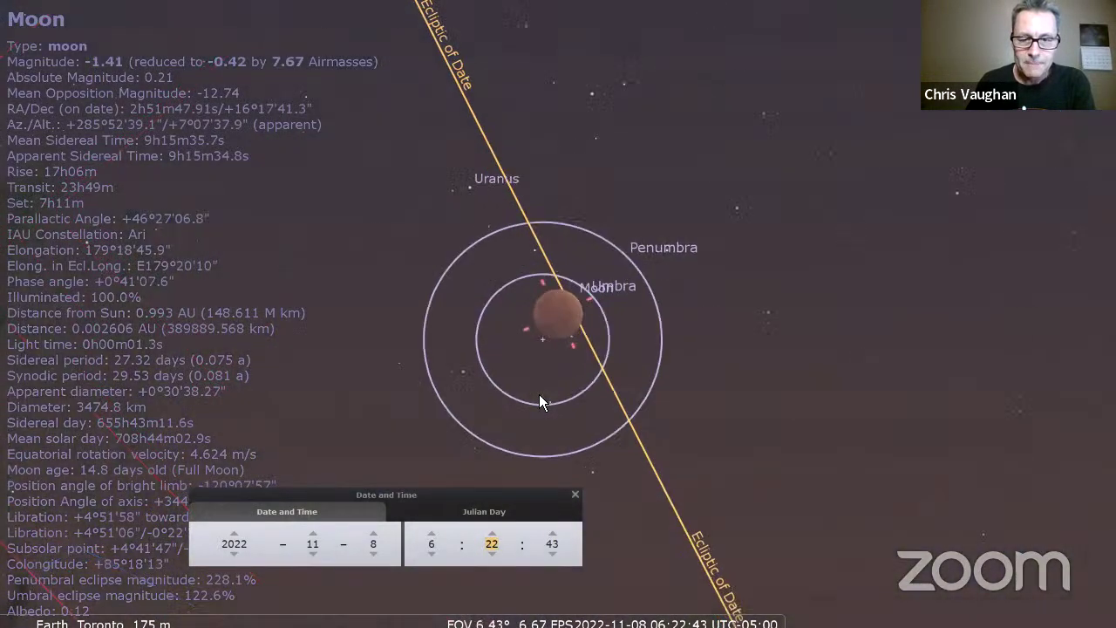
Step: Step the minutes forward to 43 for 6:43, with the Moon leaving the umbra near the horizon at a 4.48° field of view
left_click(492, 536)
left_click(492, 536)
left_click(492, 536)
left_click(491, 536)
left_click(492, 536)
left_click(492, 536)
left_click(492, 536)
left_click(492, 536)
left_click(491, 536)
left_click(492, 536)
left_click(491, 536)
left_click(492, 536)
left_click(491, 536)
left_click(492, 536)
left_click(492, 536)
left_click(491, 536)
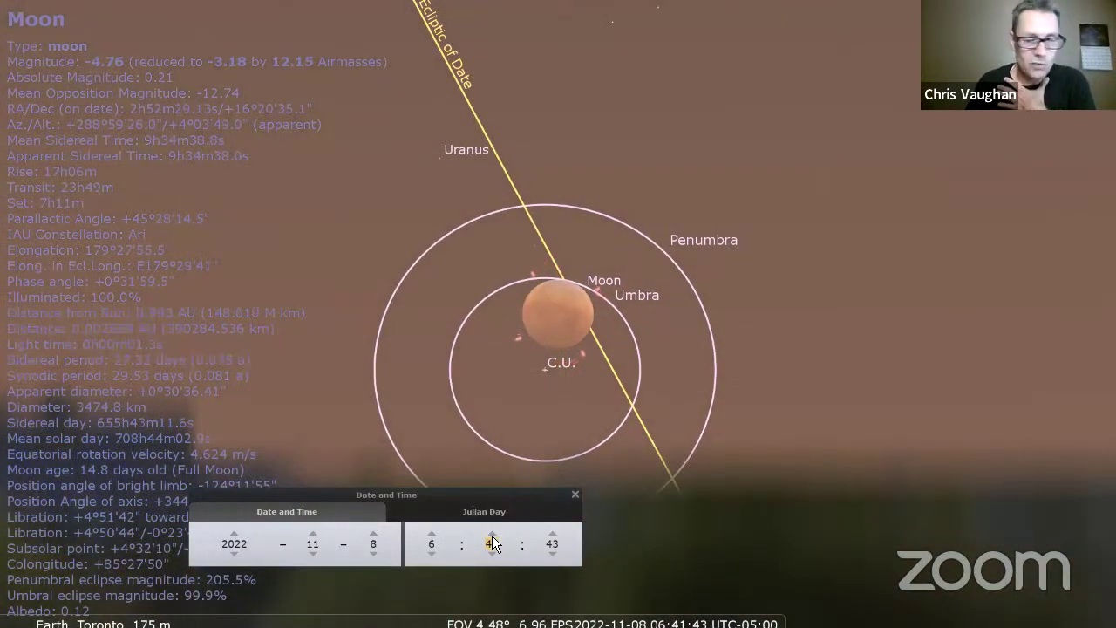
left_click(490, 536)
left_click(490, 537)
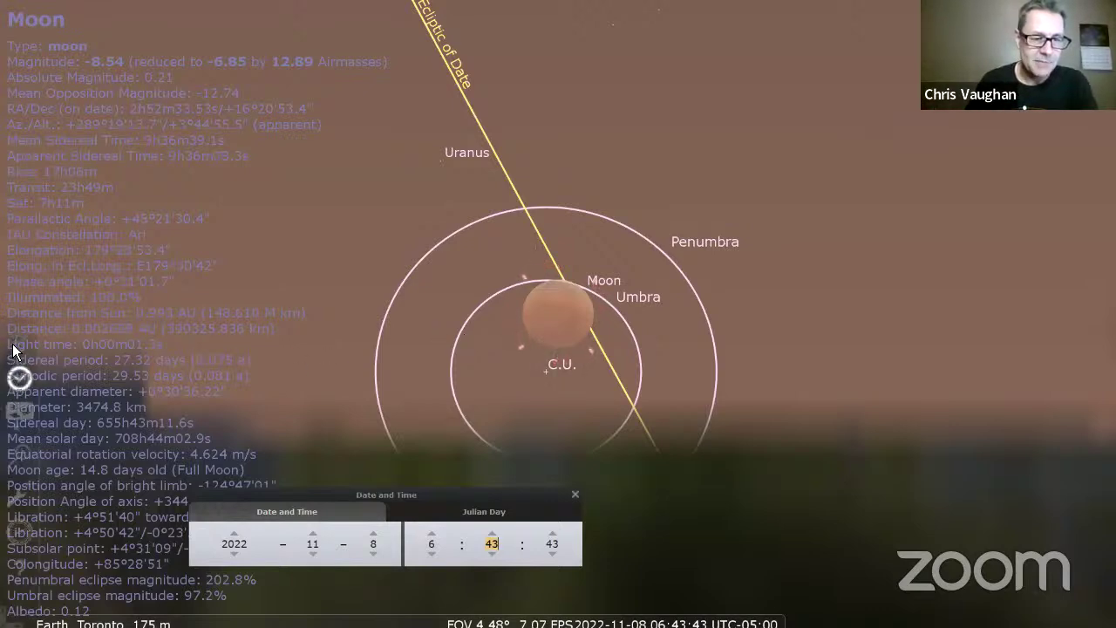
Step: Search the location list for Winnipeg and set it as the observing location
key("F6")
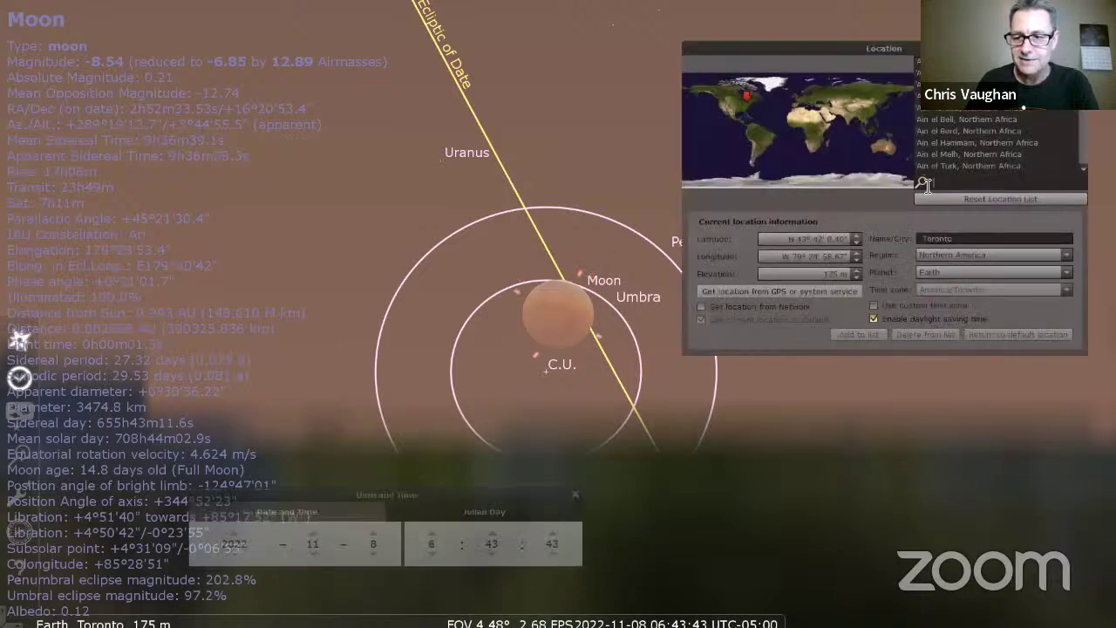
type("esp")
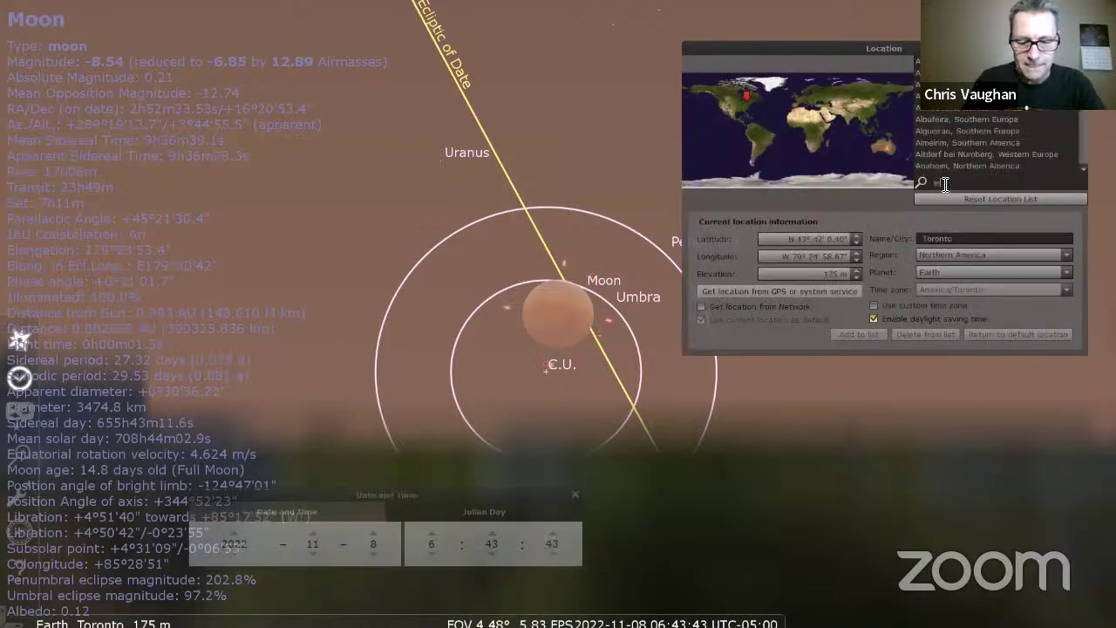
type("eg")
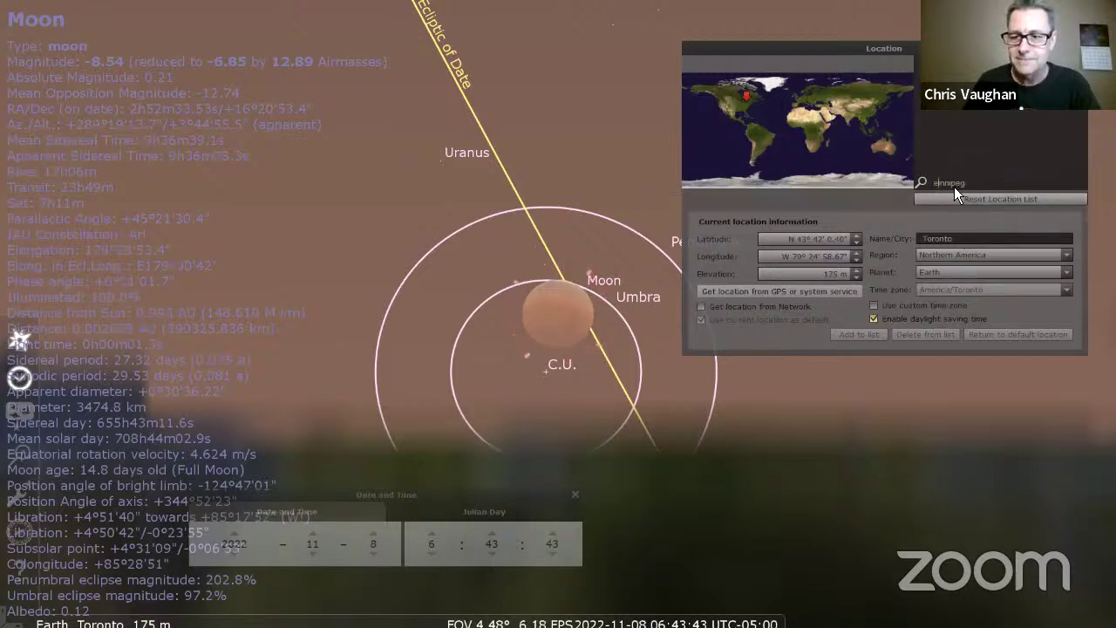
left_click_drag(966, 185, 924, 183)
type("winni")
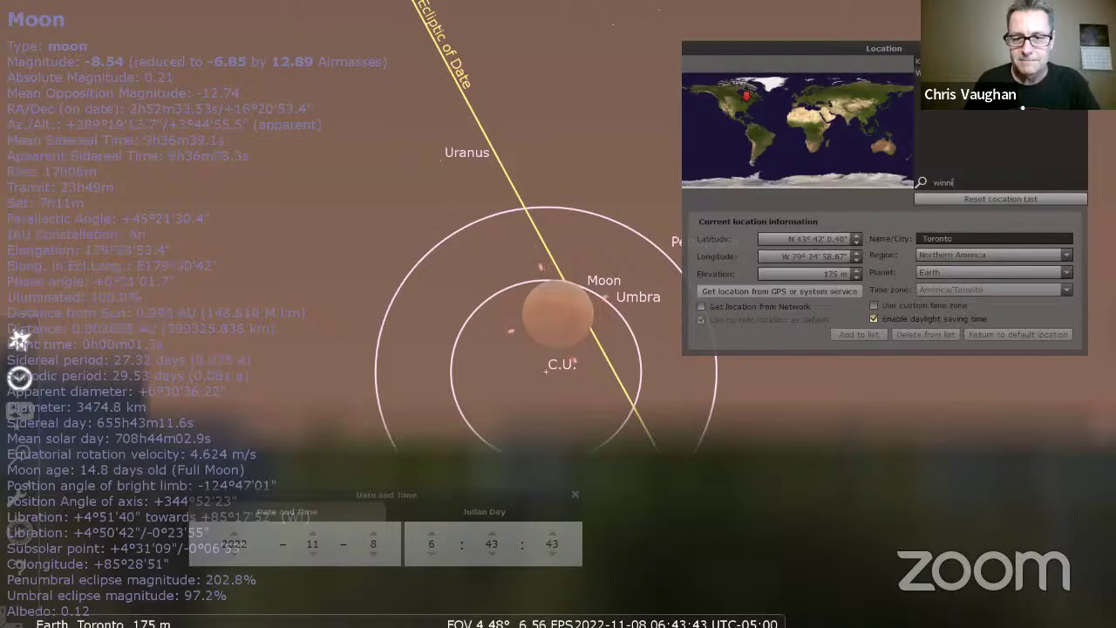
left_click(968, 61)
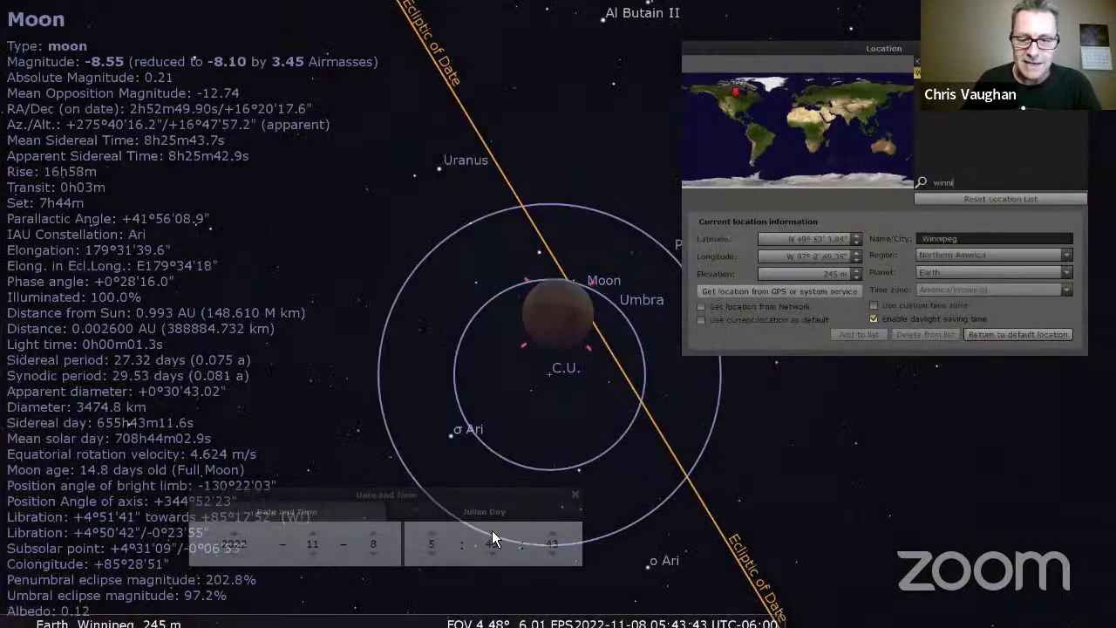
Step: Advance the time to 5:49 and frame the Moon with its shadow circles at a 6.25° field of view
scroll(492, 530, "up", 6)
scroll(493, 483, "down", 3)
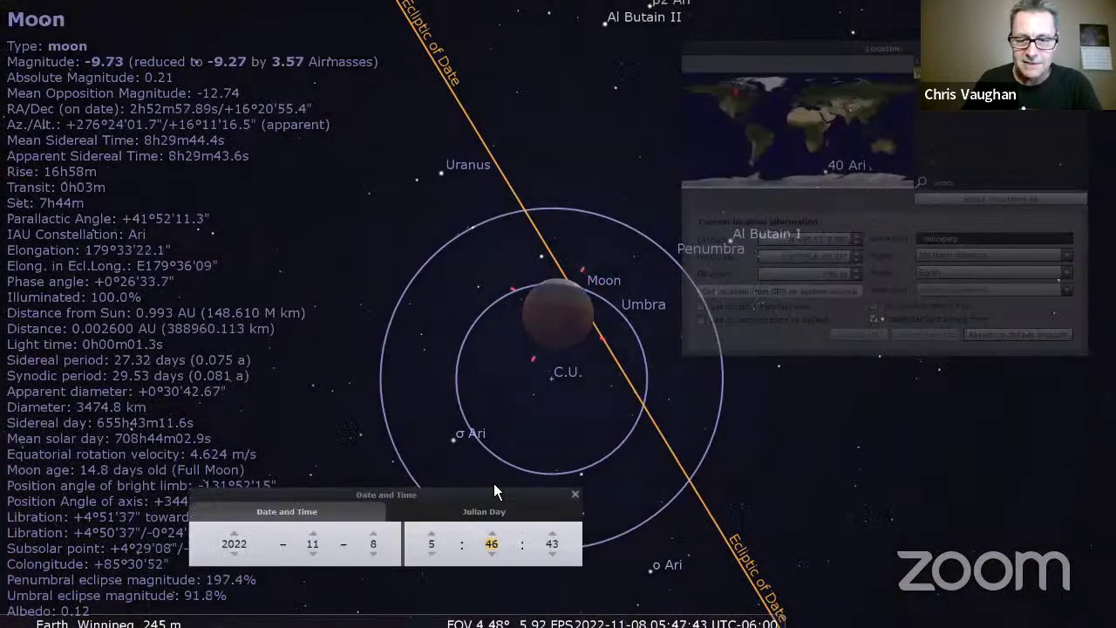
scroll(477, 375, "down", 2)
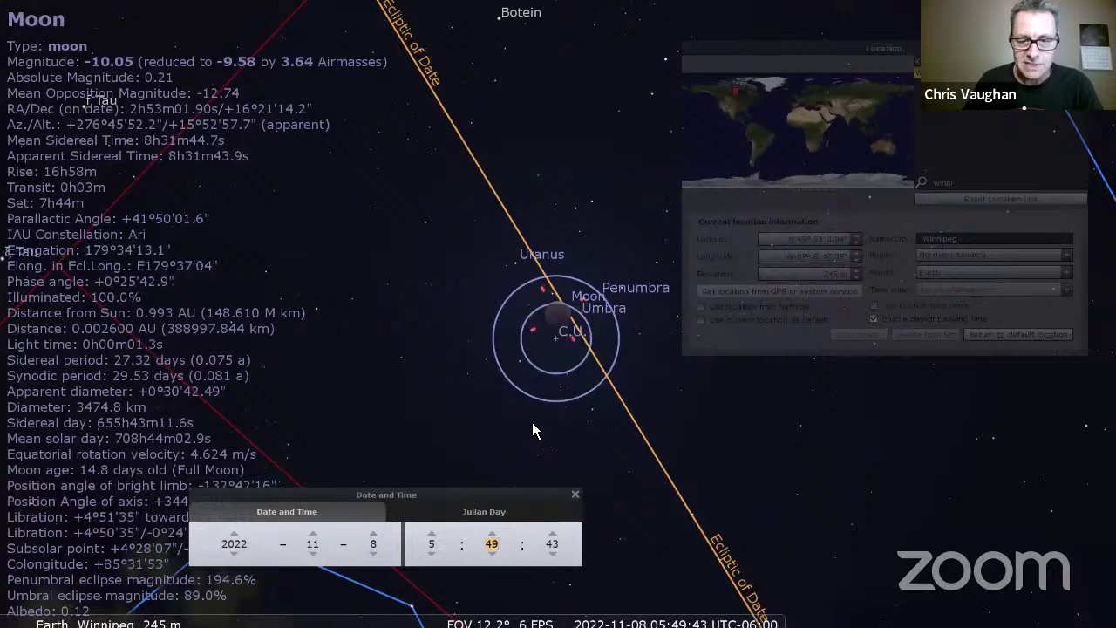
scroll(532, 424, "down", 3)
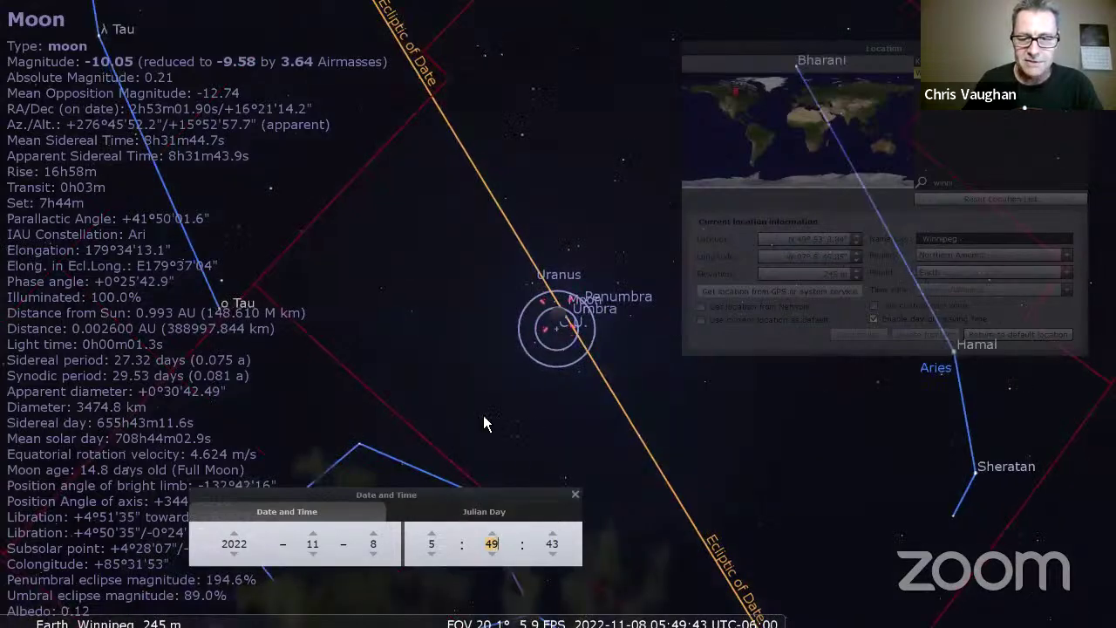
scroll(483, 415, "up", 5)
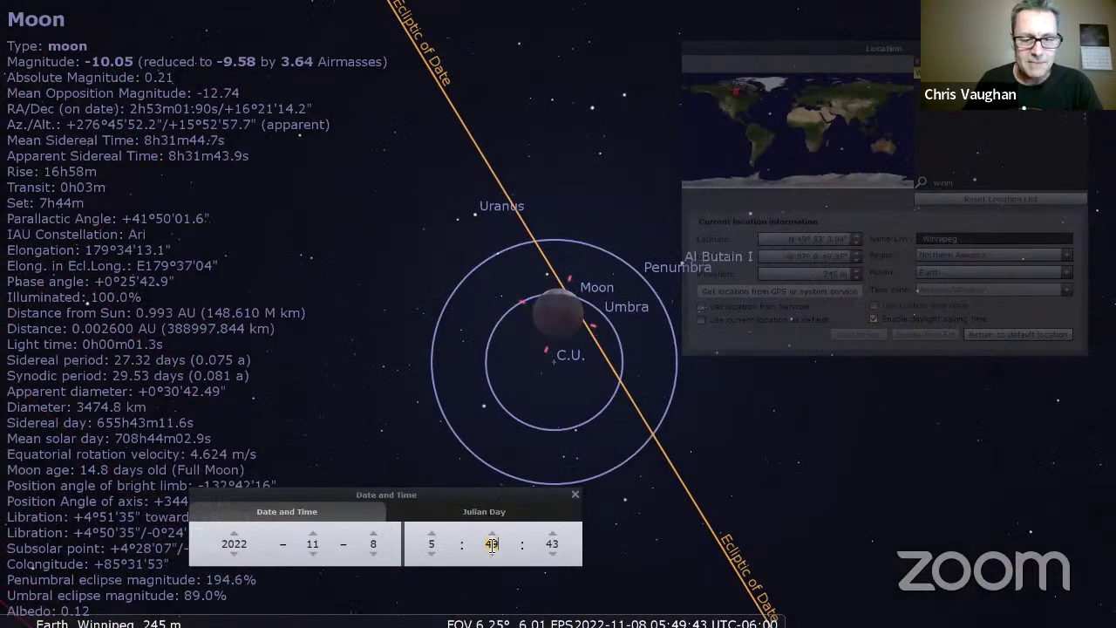
Step: Search the location list for Calgary and set it as the observing location
left_click(933, 185)
type("cal")
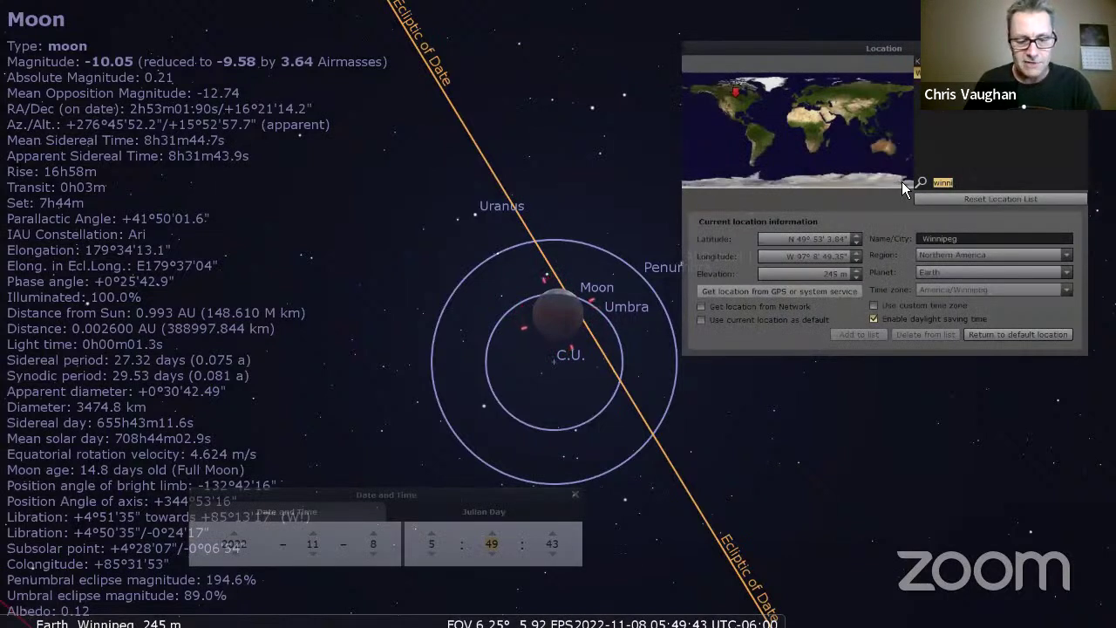
type("g")
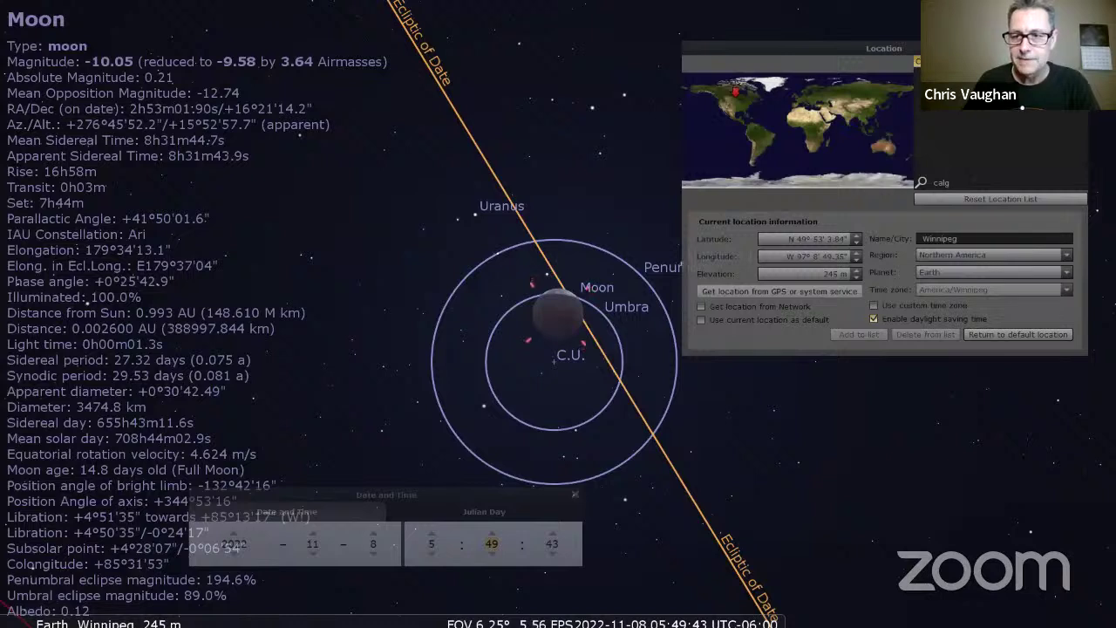
key("Return")
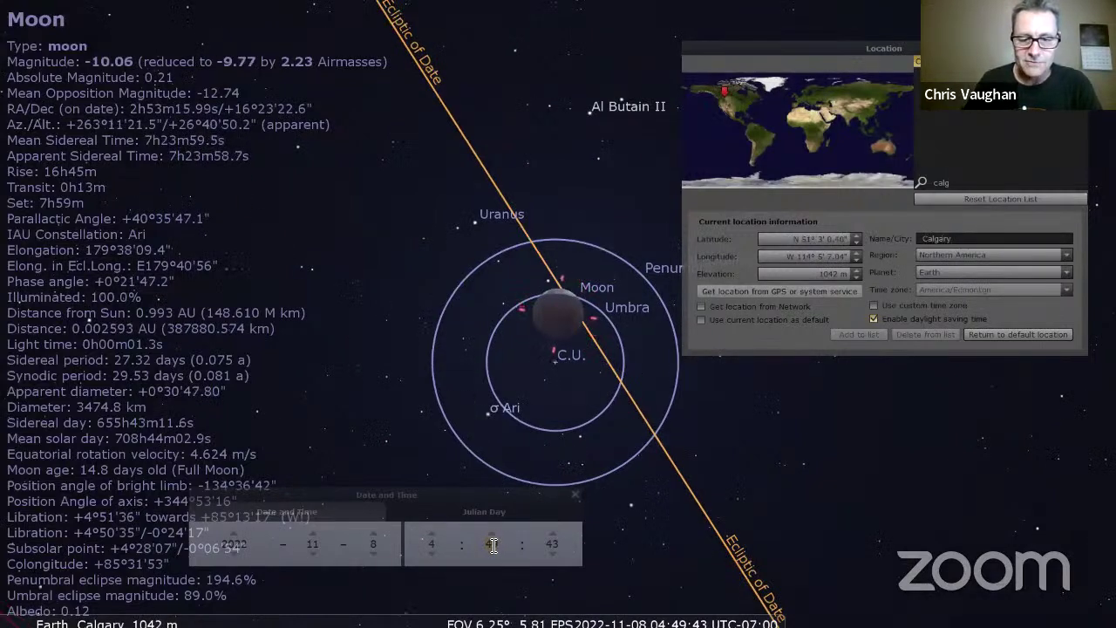
Step: Step the minutes forward to 5:52 to follow the Moon out of the umbra
scroll(493, 544, "up", 10)
scroll(492, 544, "up", 17)
scroll(492, 544, "up", 12)
scroll(491, 545, "up", 16)
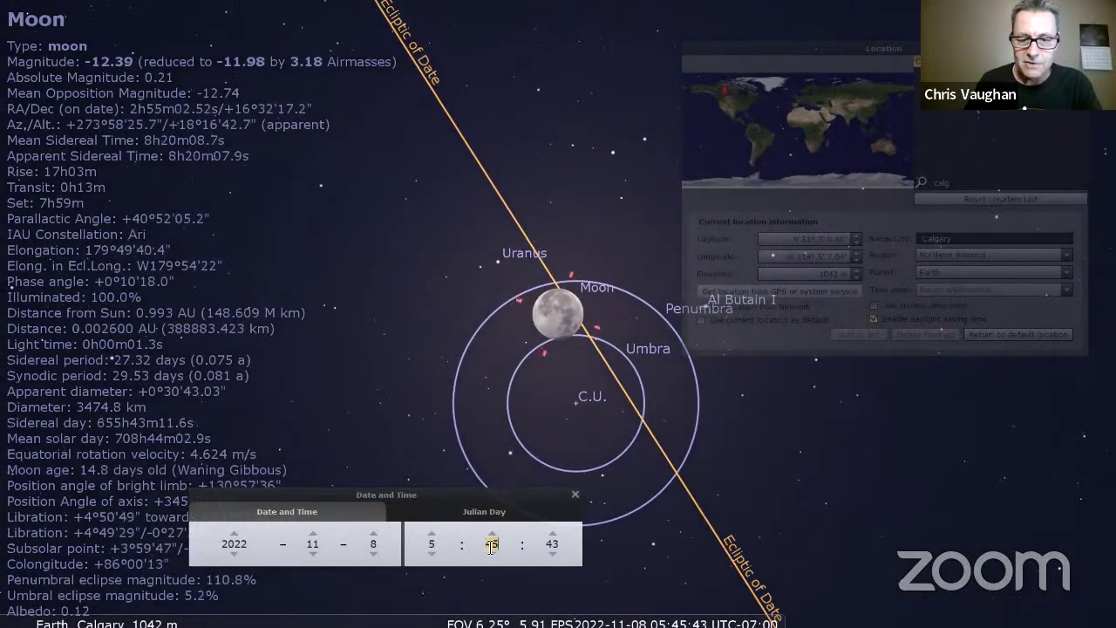
scroll(491, 546, "up", 2)
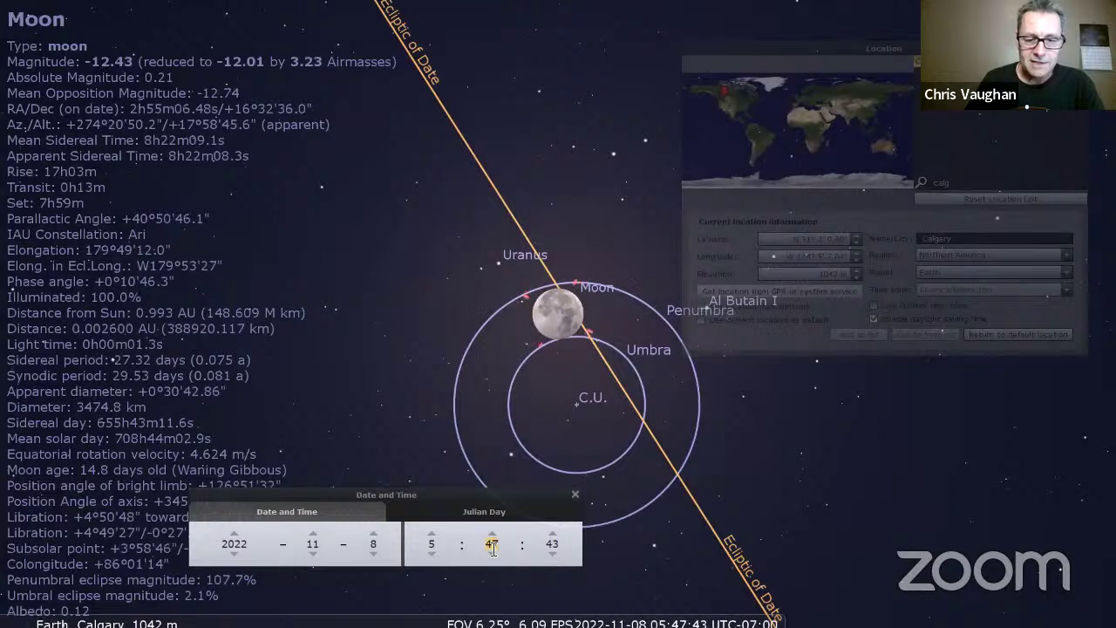
scroll(492, 545, "up", 5)
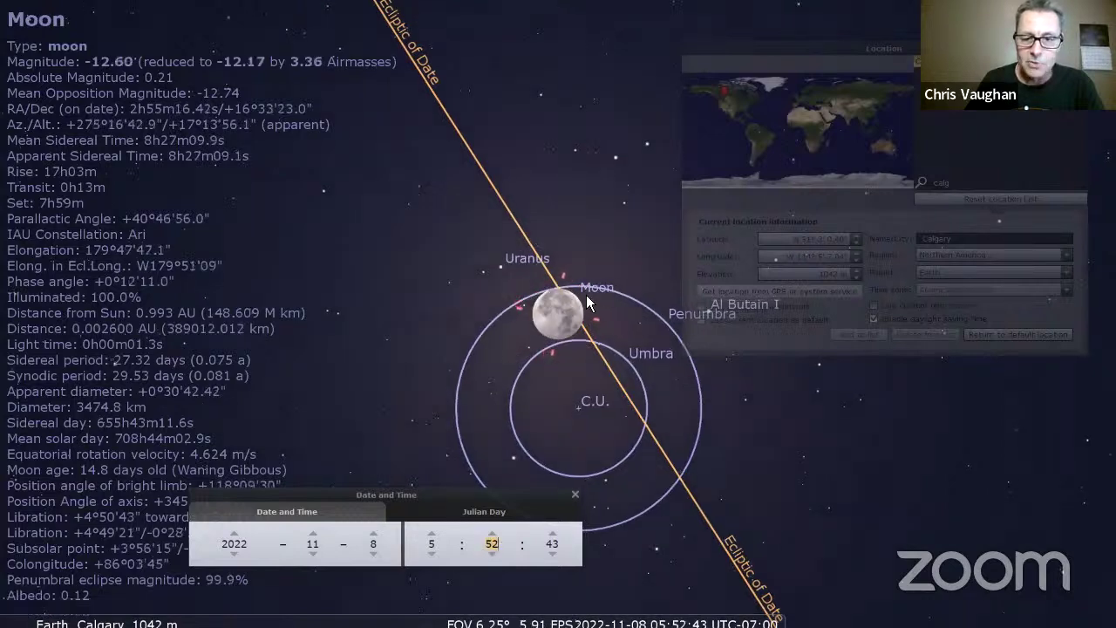
Step: Step the minutes forward to 6:54 to follow the Moon out through the penumbra's edge
scroll(493, 546, "up", 5)
scroll(494, 546, "up", 20)
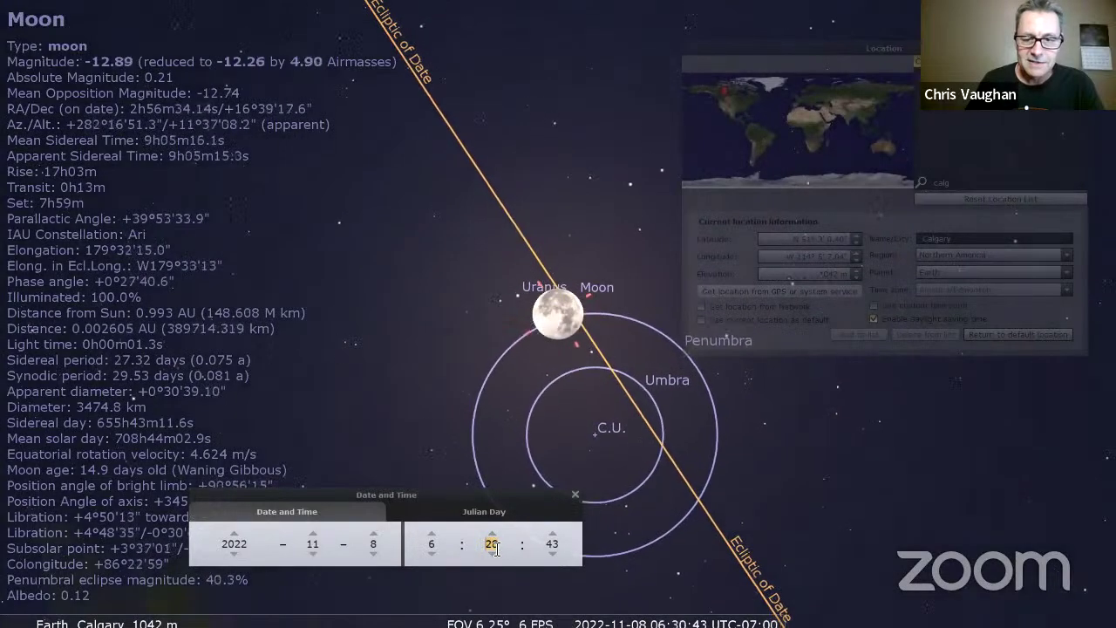
scroll(494, 546, "up", 14)
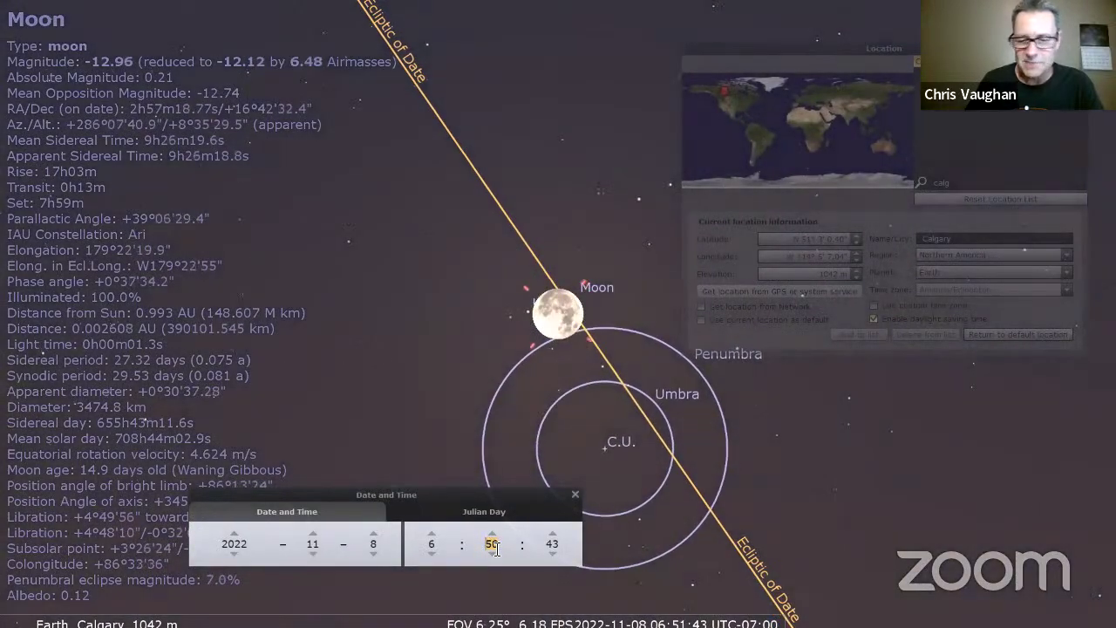
scroll(494, 547, "up", 2)
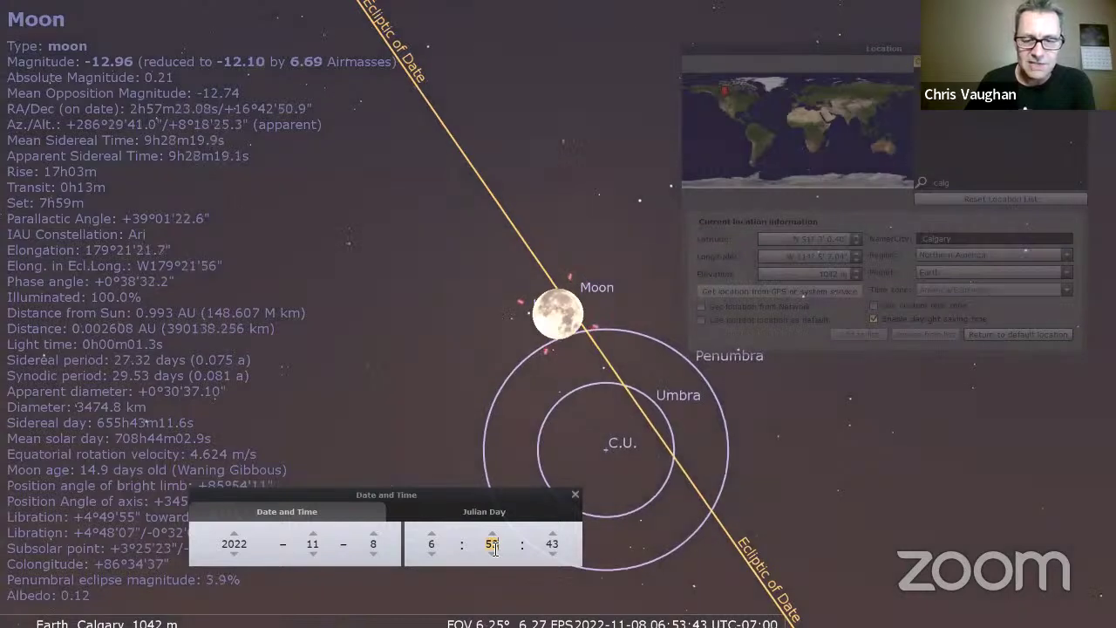
scroll(495, 547, "up", 1)
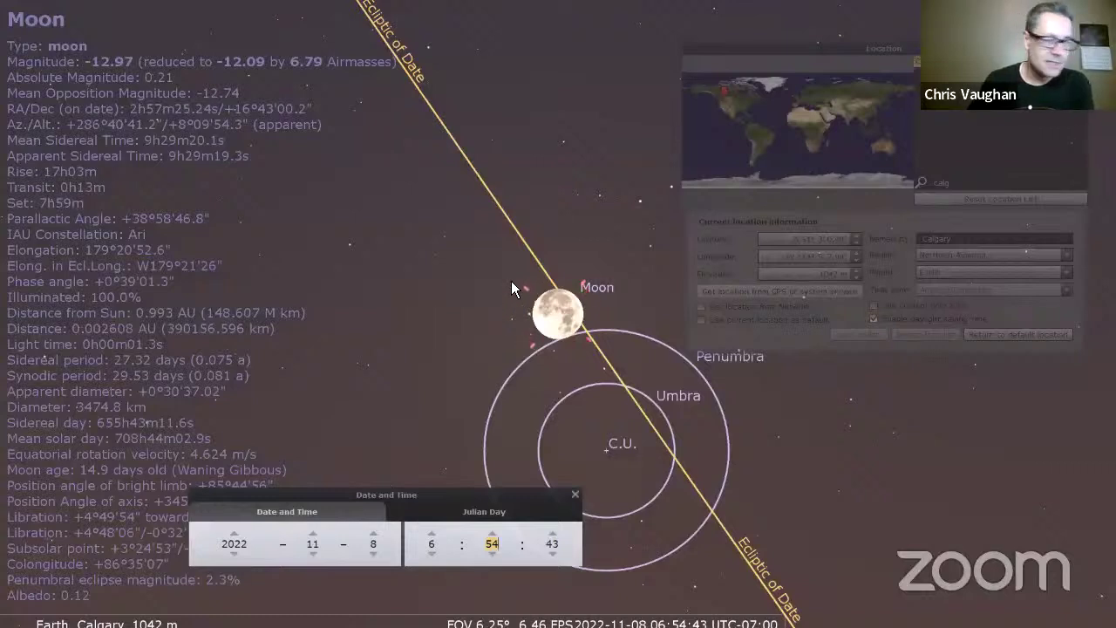
left_click(493, 543)
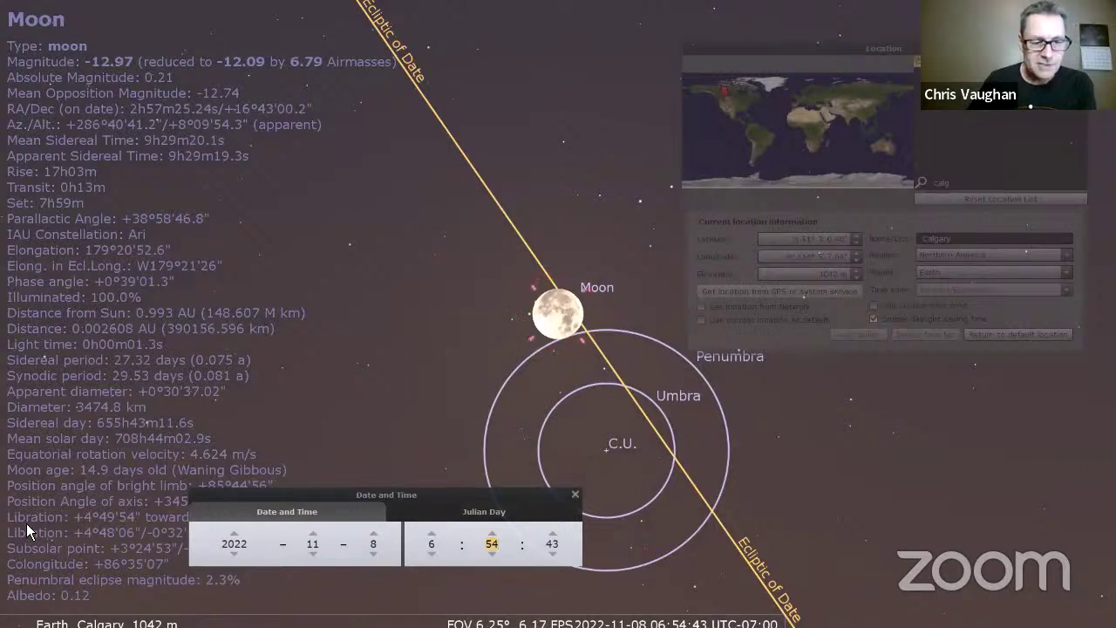
Step: Return to the default location, Toronto, and set the hour to 5 for 5:54
left_click(982, 335)
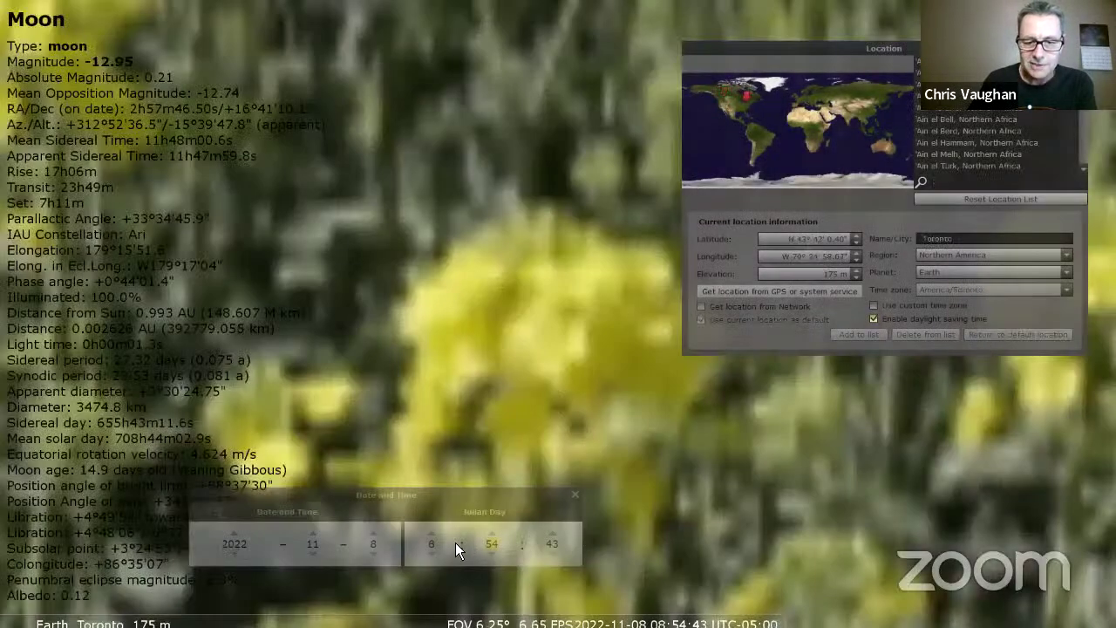
scroll(432, 553, "down", 3)
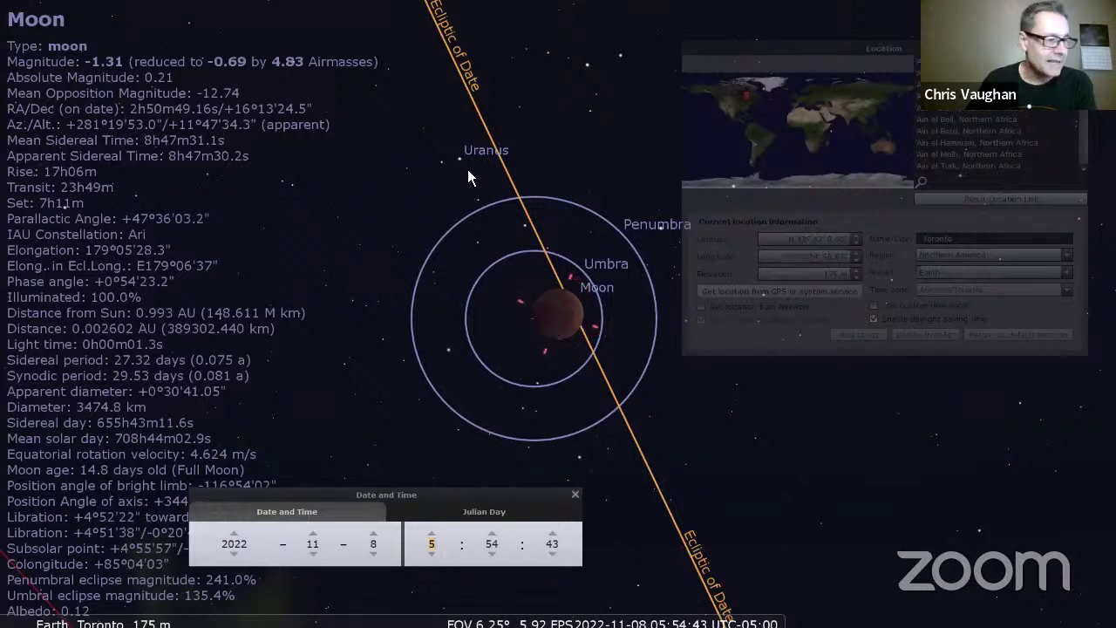
Step: Search the location list for Victoria and set Victoria (British Columbia) as the observing location
left_click(965, 182)
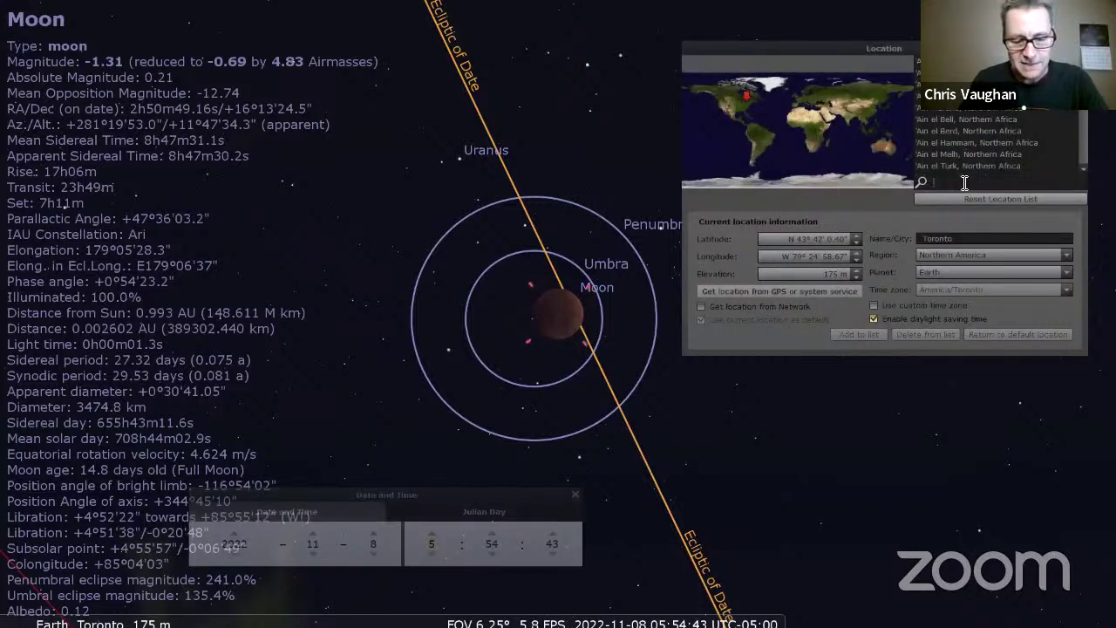
type("victoria")
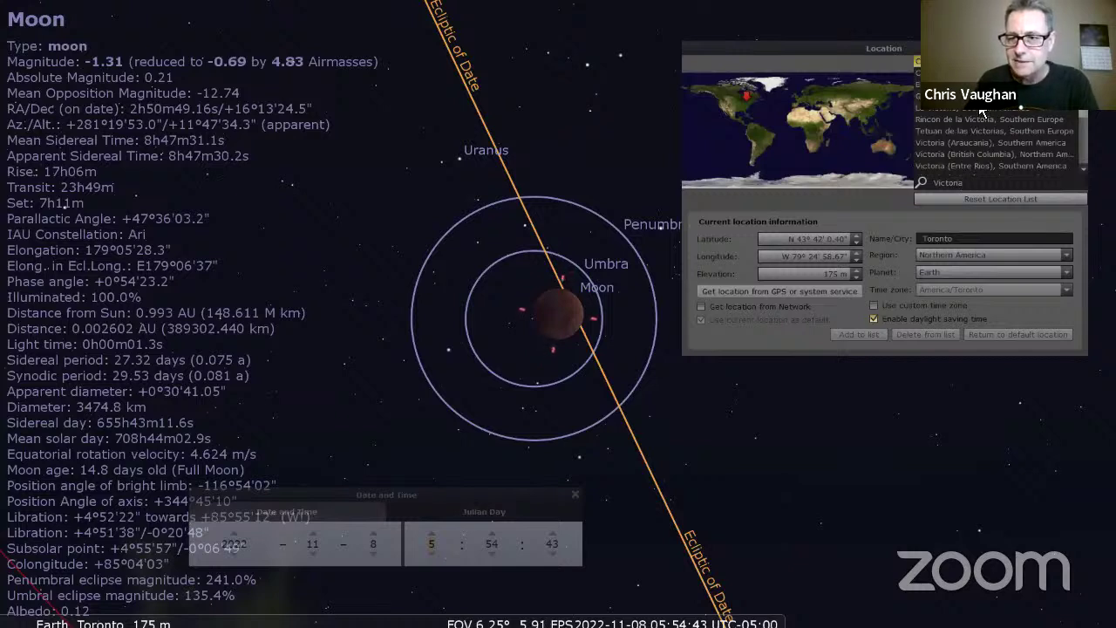
left_click(970, 156)
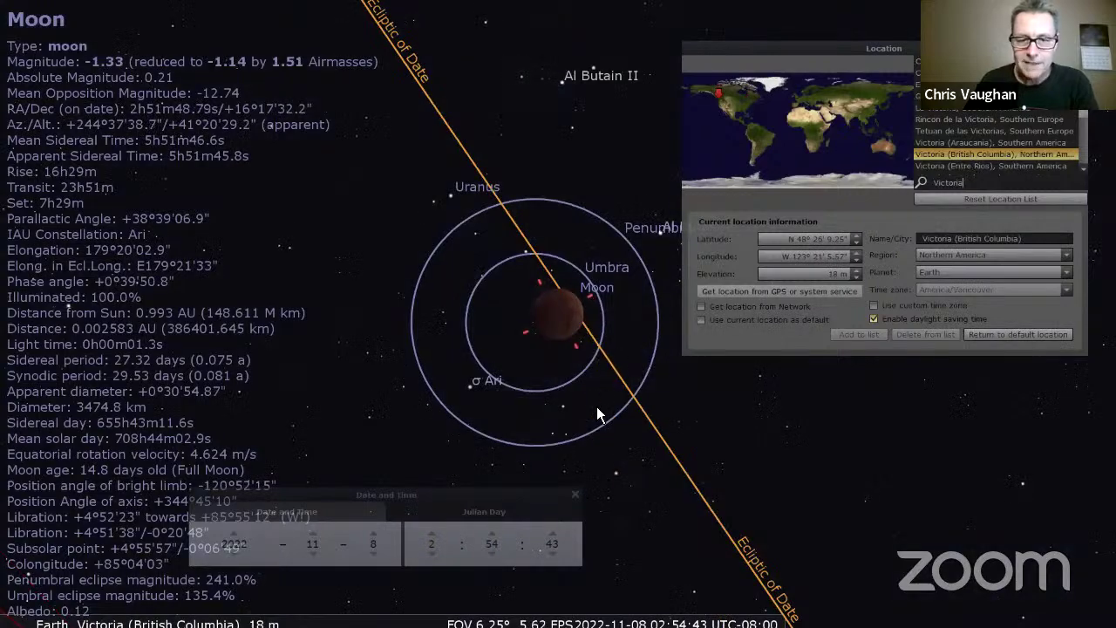
Step: Advance the time to 4:41 to follow the Moon from totality to the edge of the umbra
scroll(493, 545, "up", 16)
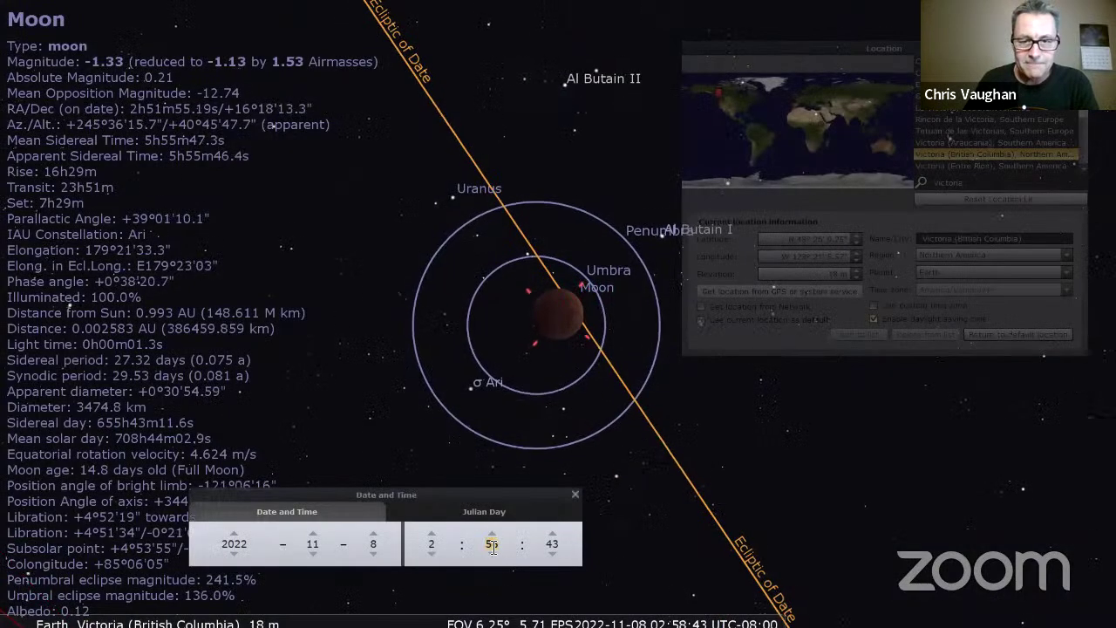
scroll(493, 544, "up", 20)
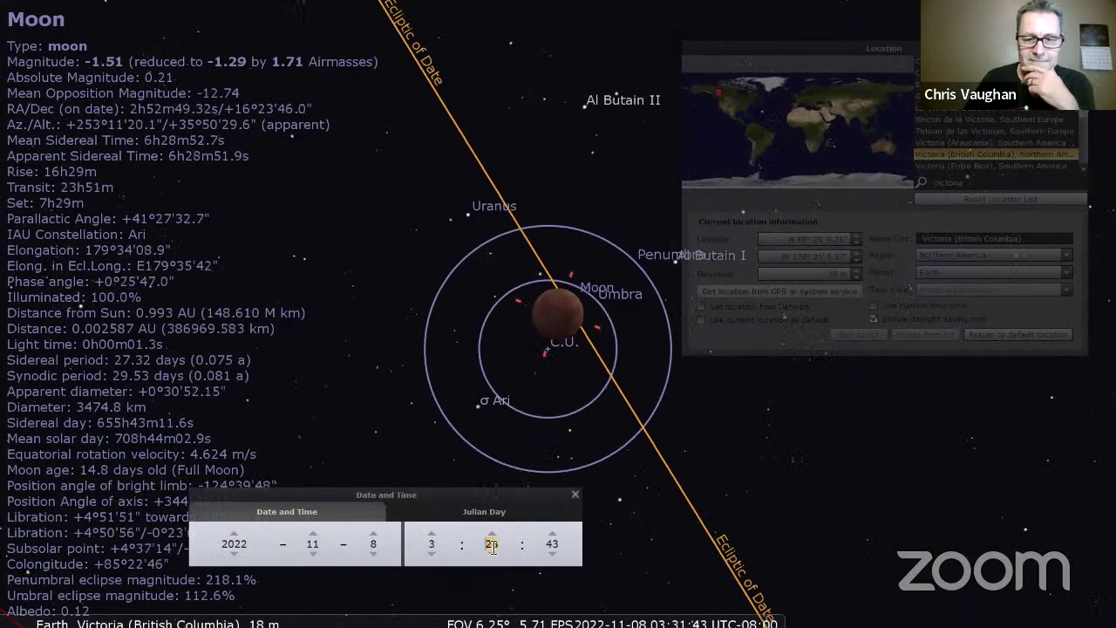
scroll(493, 544, "up", 20)
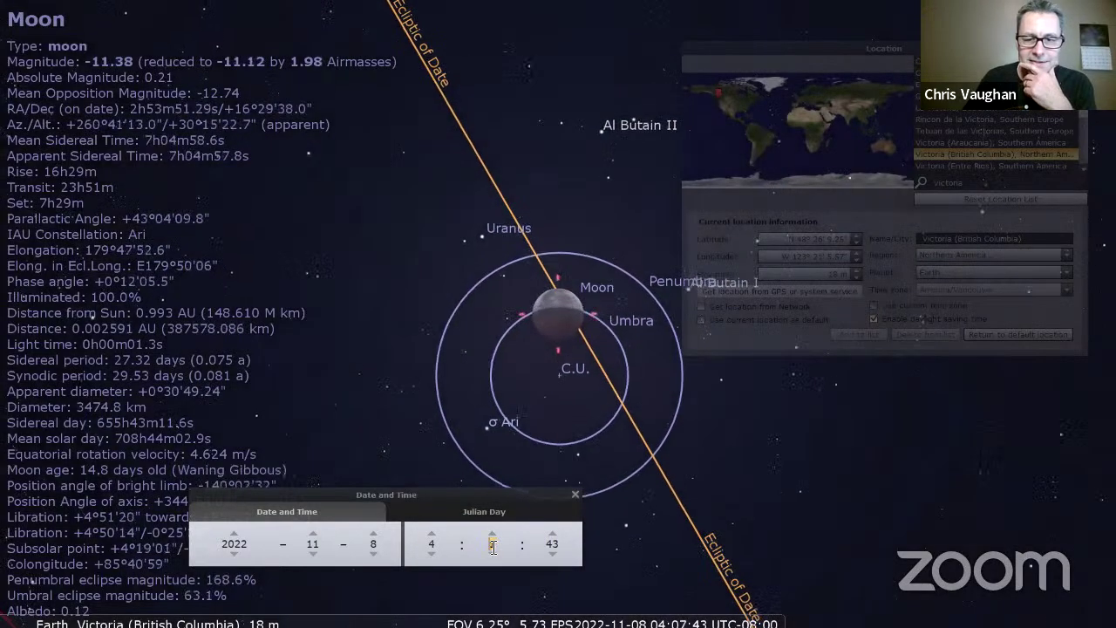
scroll(493, 545, "up", 17)
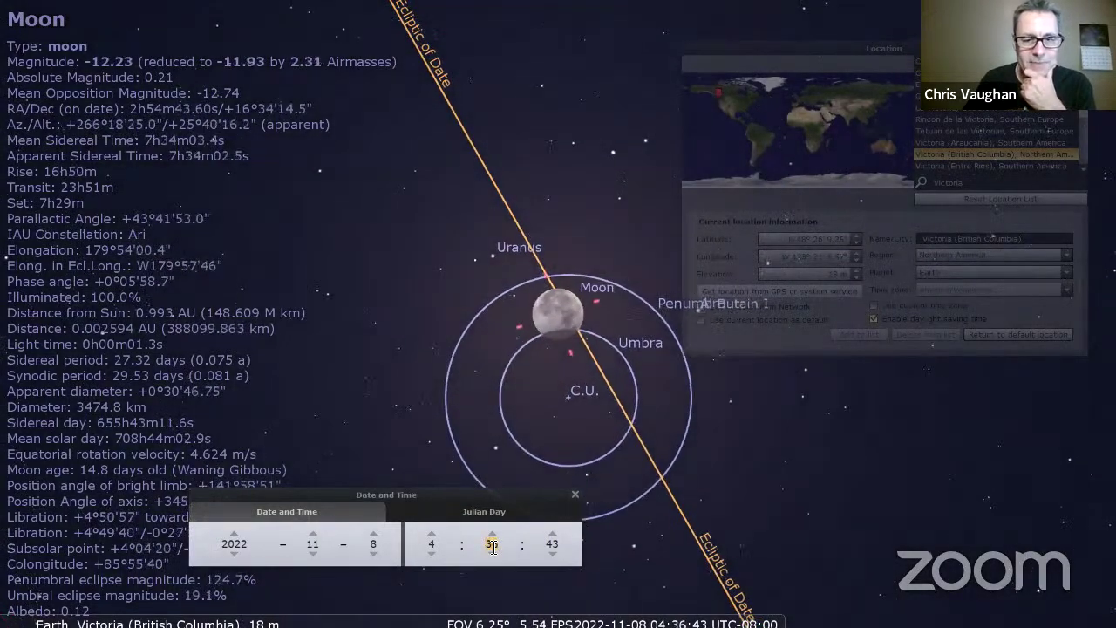
Step: Search the location list for Tokyo and set it as the observing location
double_click(941, 184)
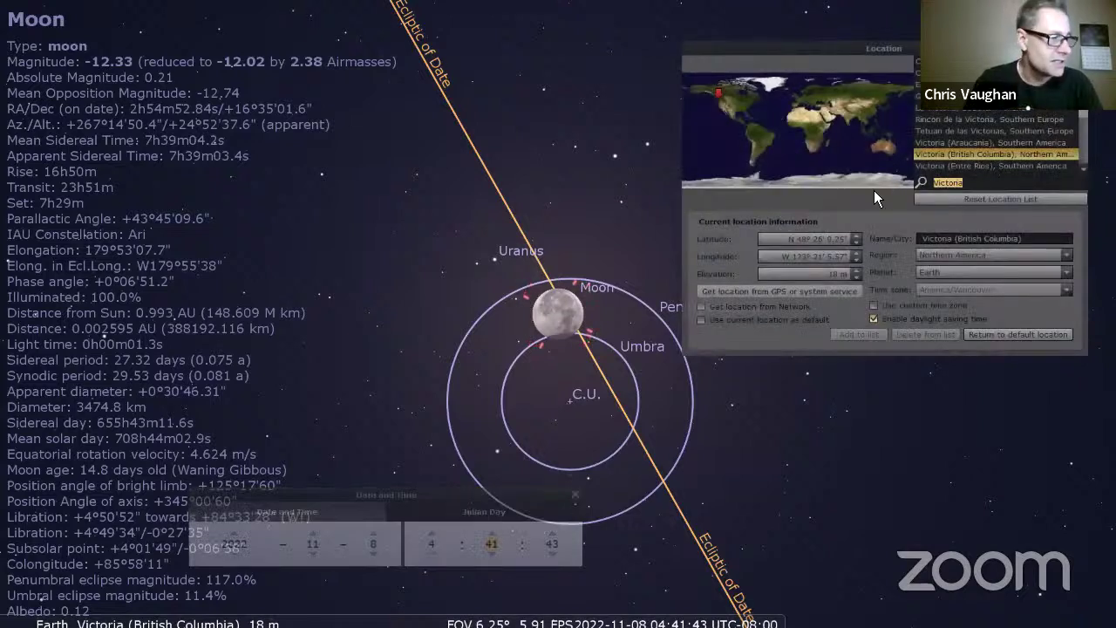
type("tok")
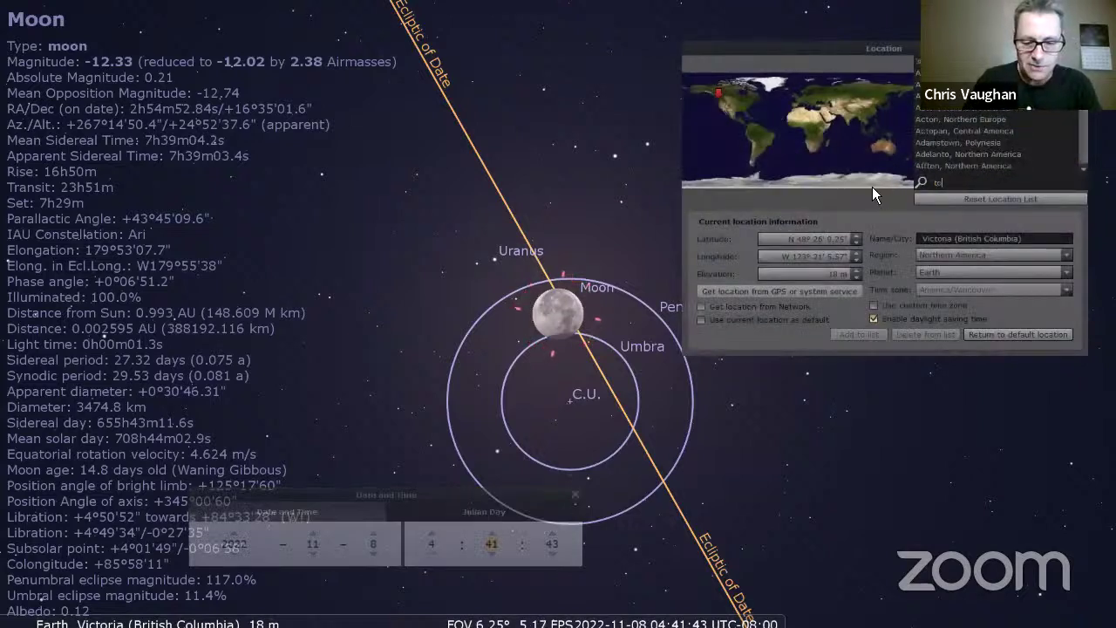
type("yo")
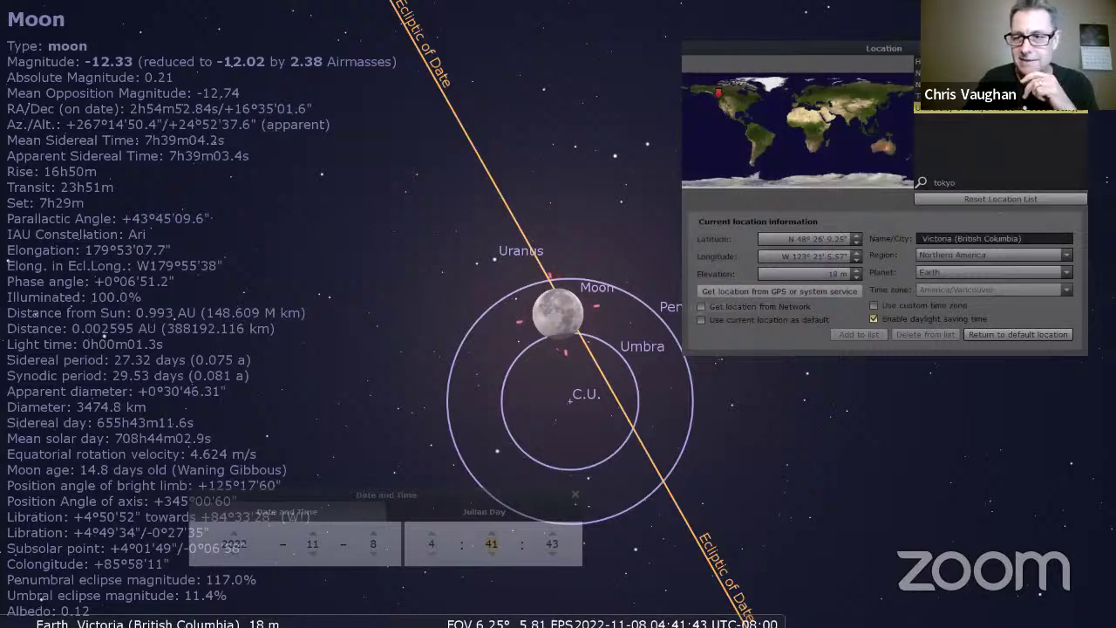
left_click(971, 107)
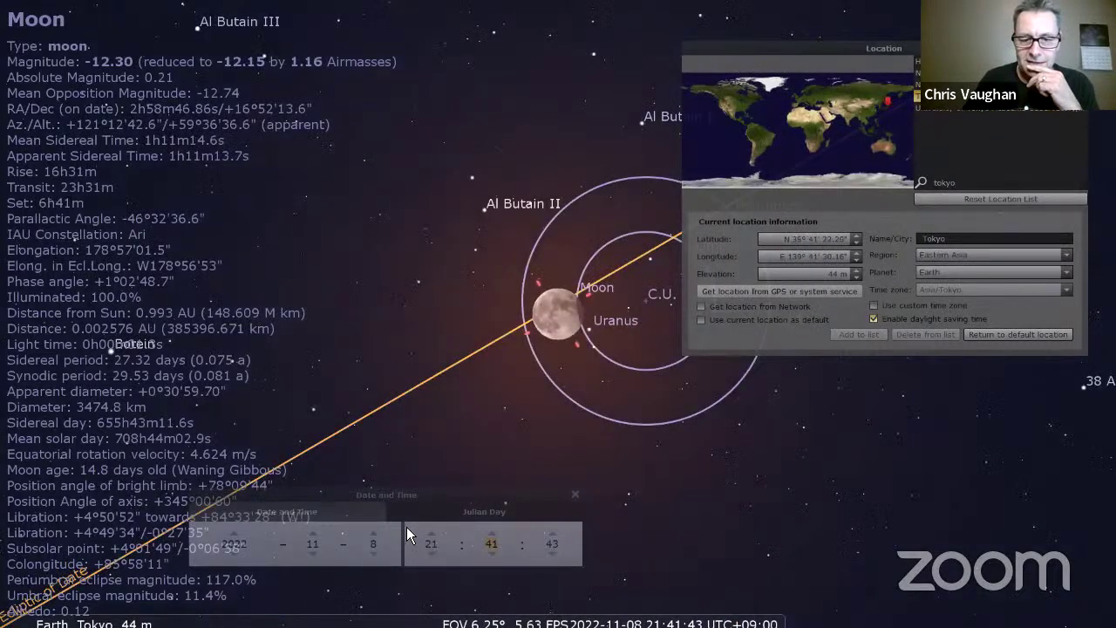
Step: Step the time back to 21:01 and magnify the partially eclipsed Moon to a 3.27° field of view
scroll(486, 546, "down", 14)
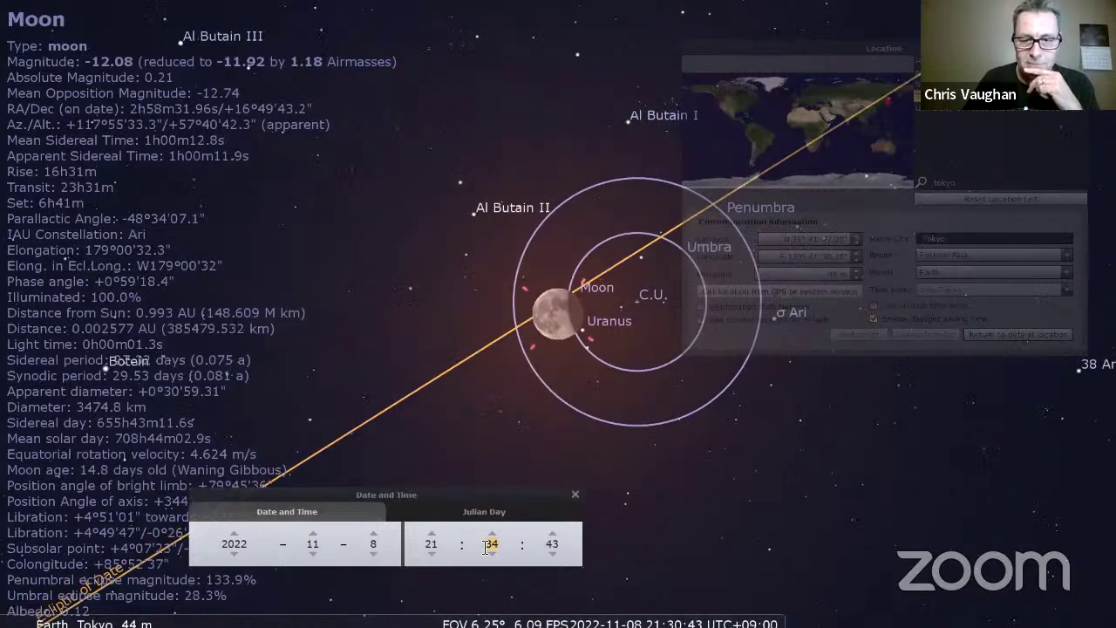
scroll(485, 546, "down", 20)
scroll(533, 393, "up", 5)
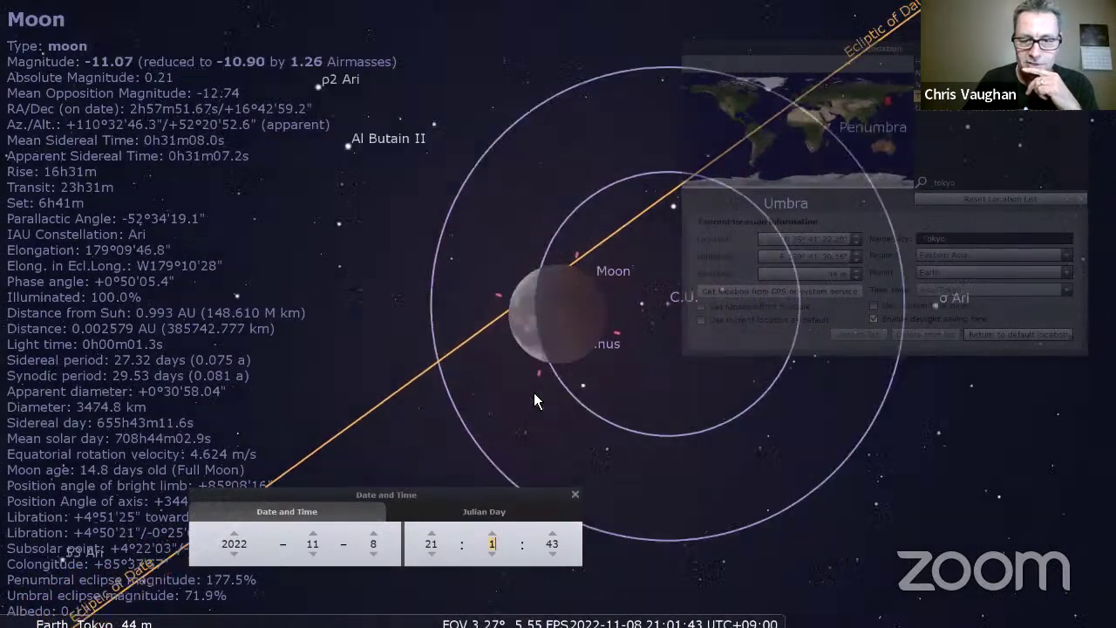
Step: Magnify the Moon to a 1.65° field of view and step the time back to 20:38
scroll(492, 545, "down", 2)
scroll(493, 545, "down", 20)
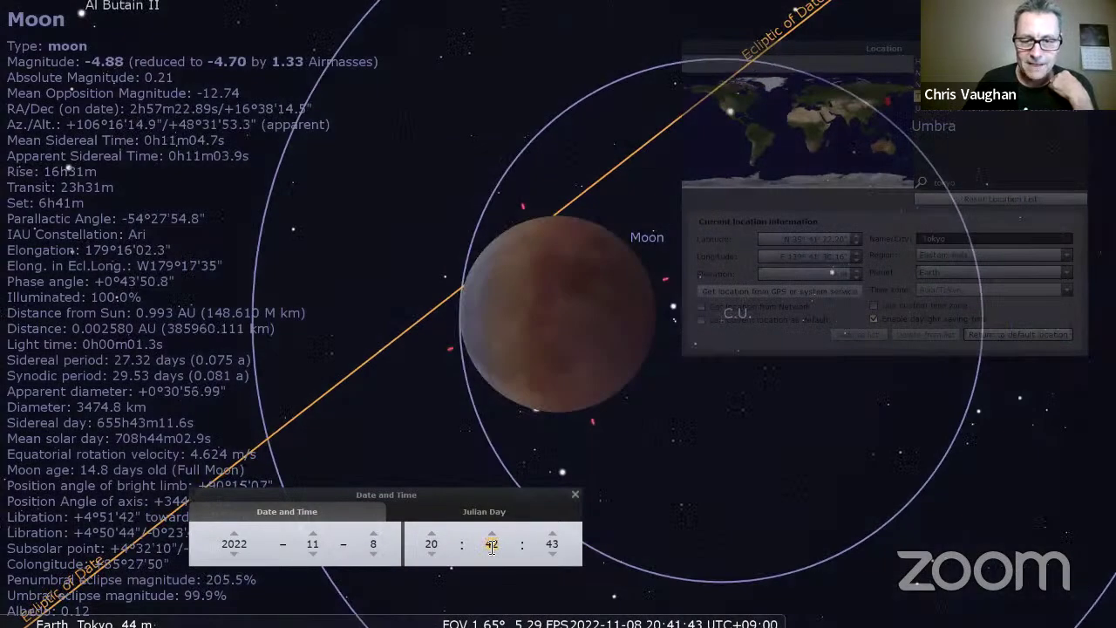
scroll(491, 545, "up", 5)
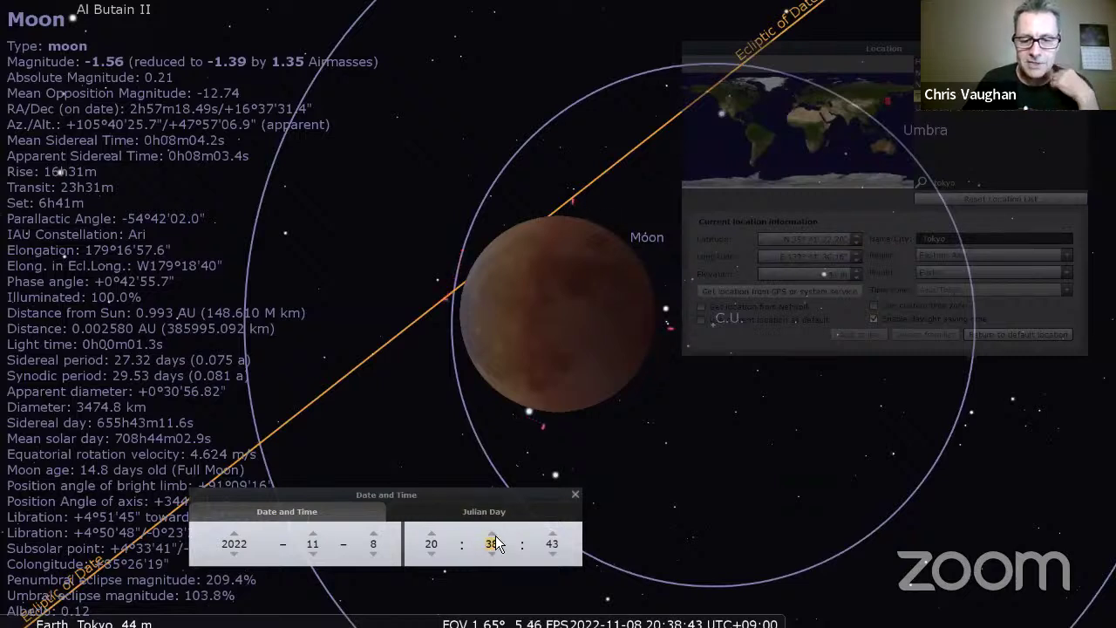
Step: Advance the time minute by minute to 21:23 to follow the Moon leaving the umbra over Tokyo
scroll(493, 545, "up", 8)
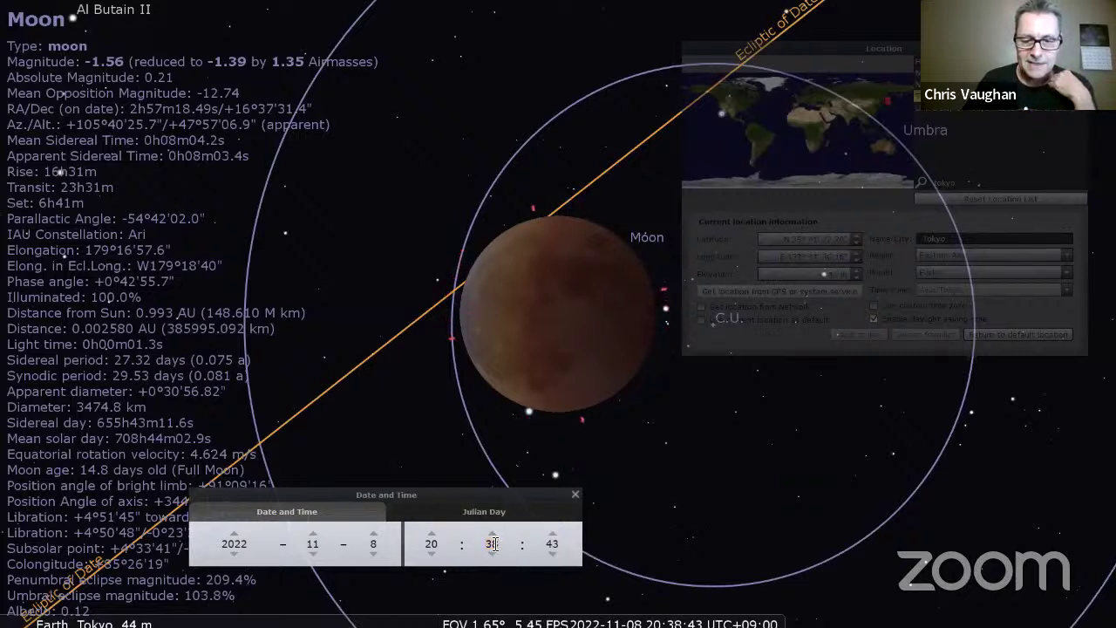
scroll(493, 543, "up", 20)
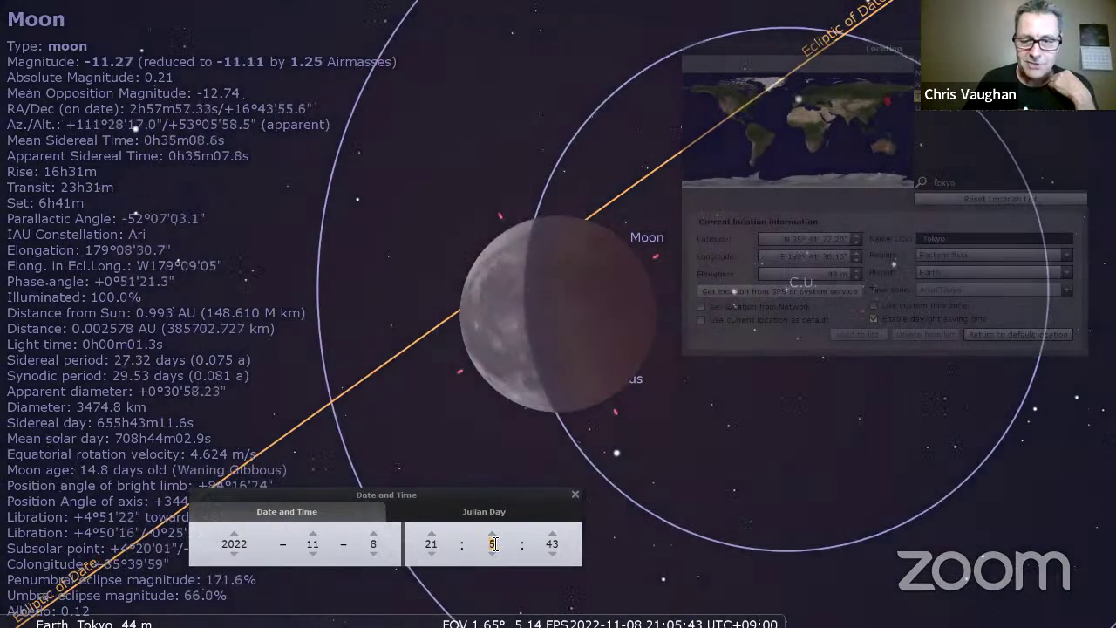
scroll(493, 544, "up", 5)
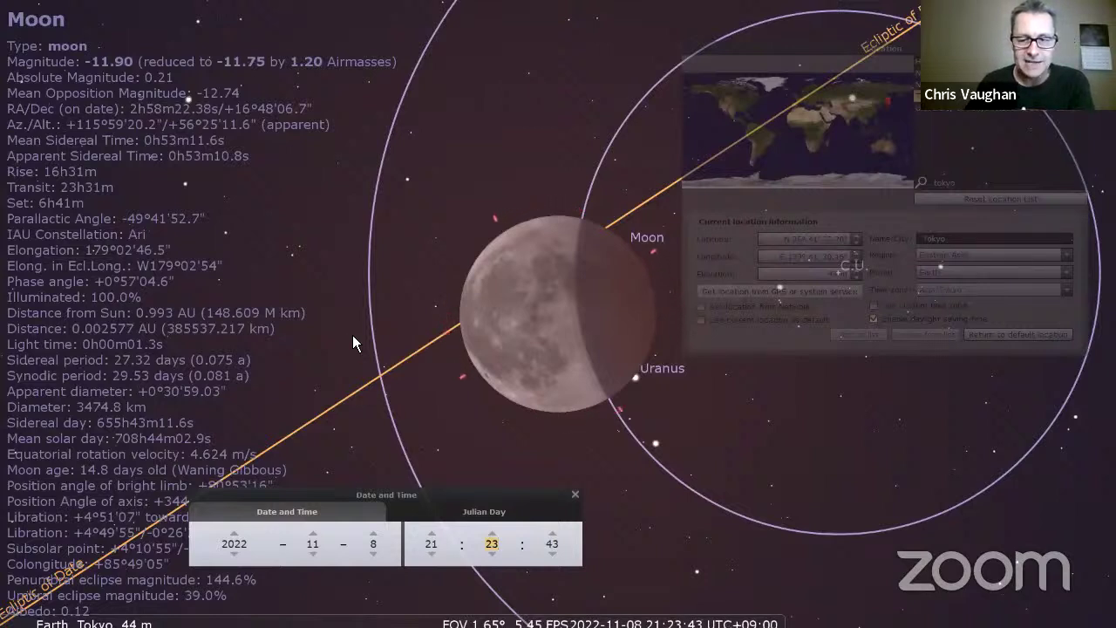
Step: Return to the default observing location, Toronto, and bring the time to 5:23 on November 8
left_click(987, 337)
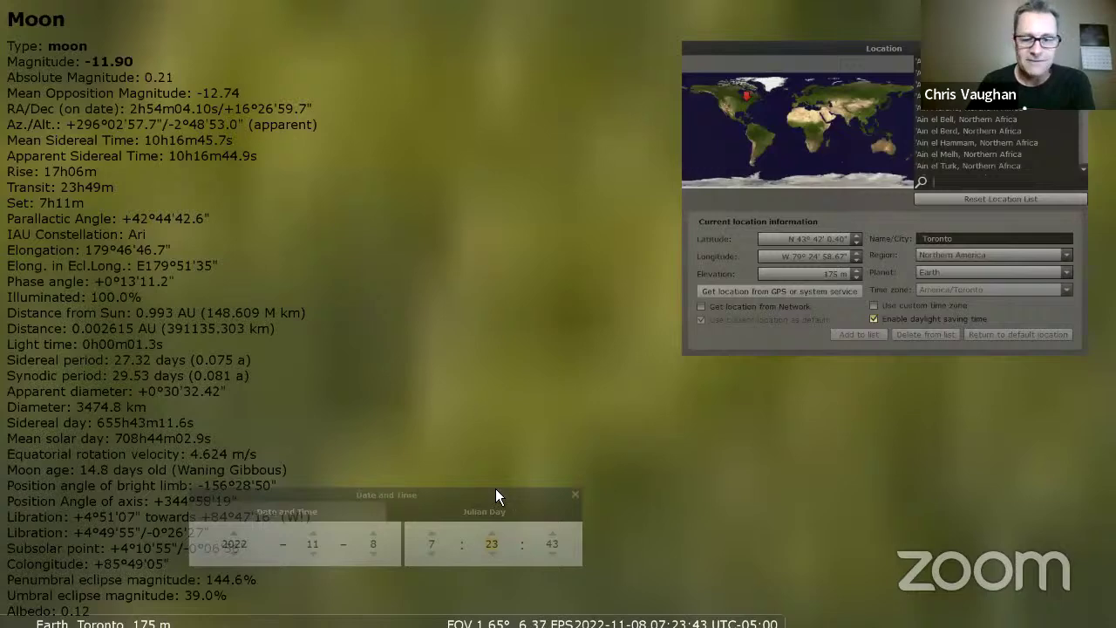
left_click(431, 553)
left_click(431, 553)
left_click(430, 553)
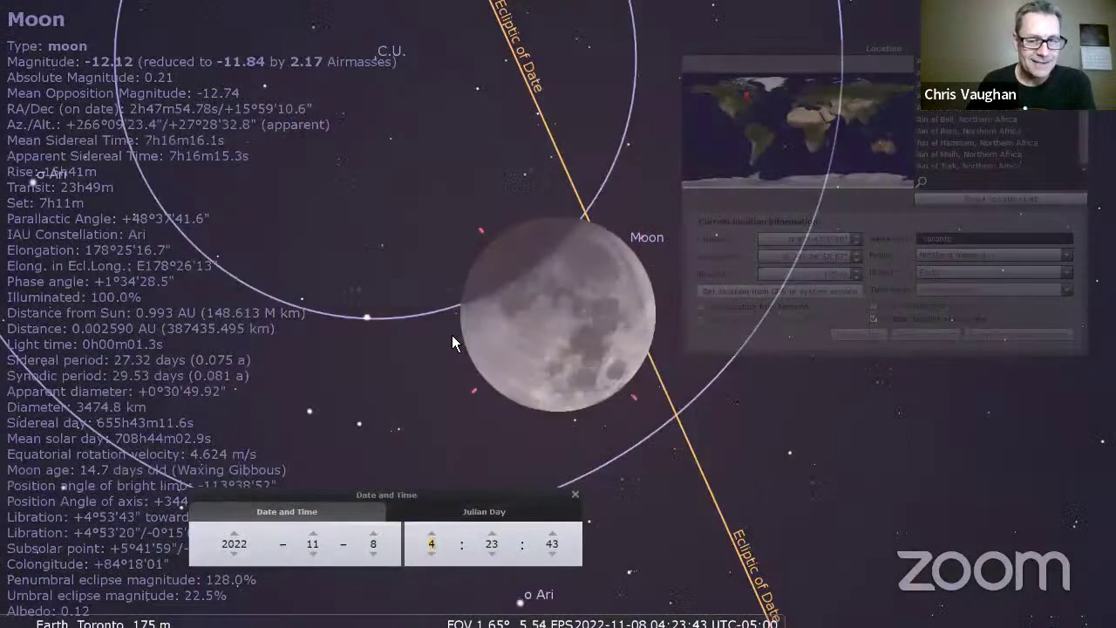
left_click(431, 533)
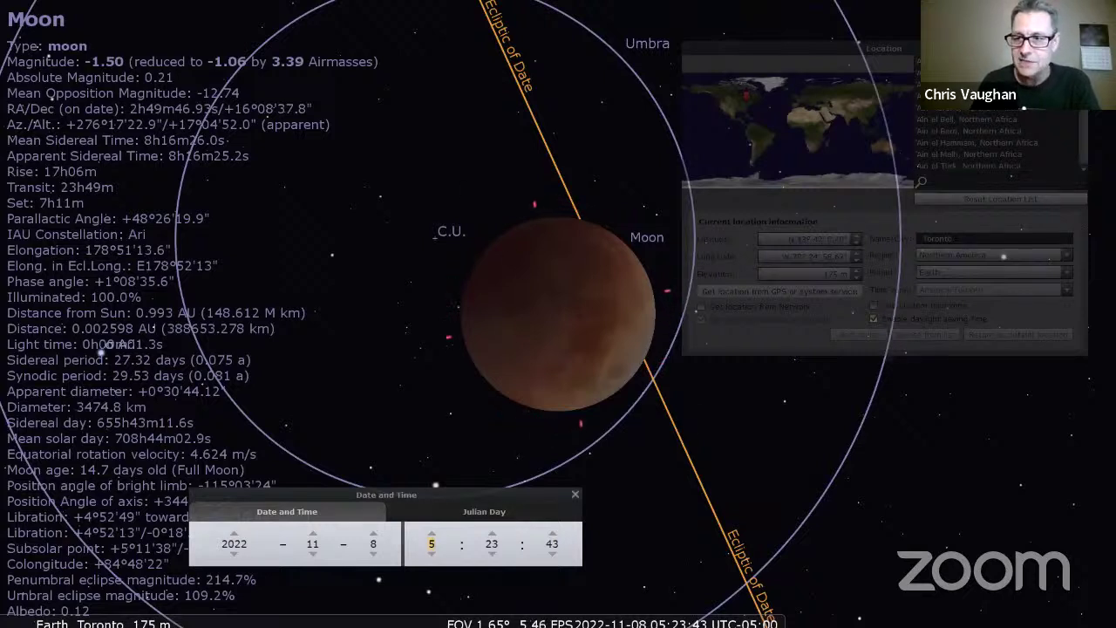
Step: Set the simulation date to October 14, 2023
left_click(1004, 256)
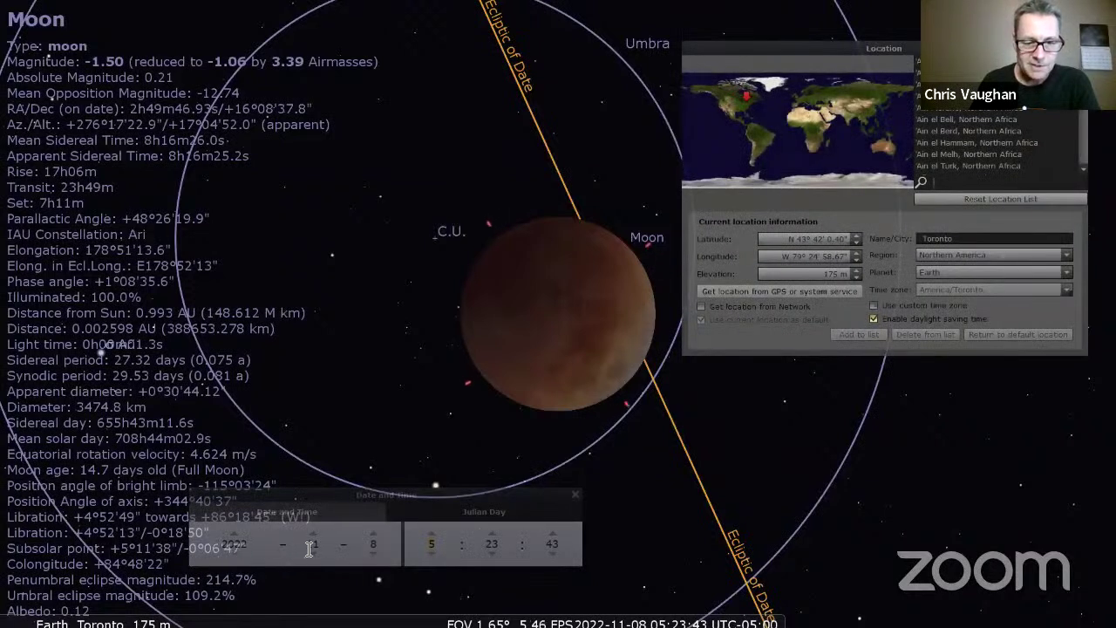
left_click(248, 545)
left_click(234, 534)
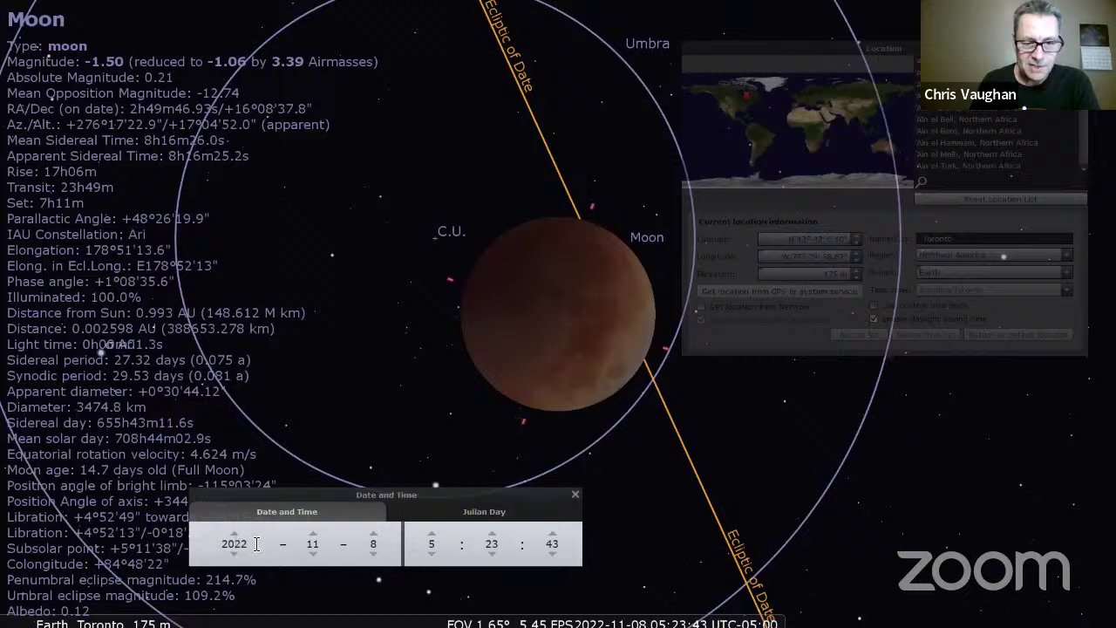
key("Tab")
key("Down")
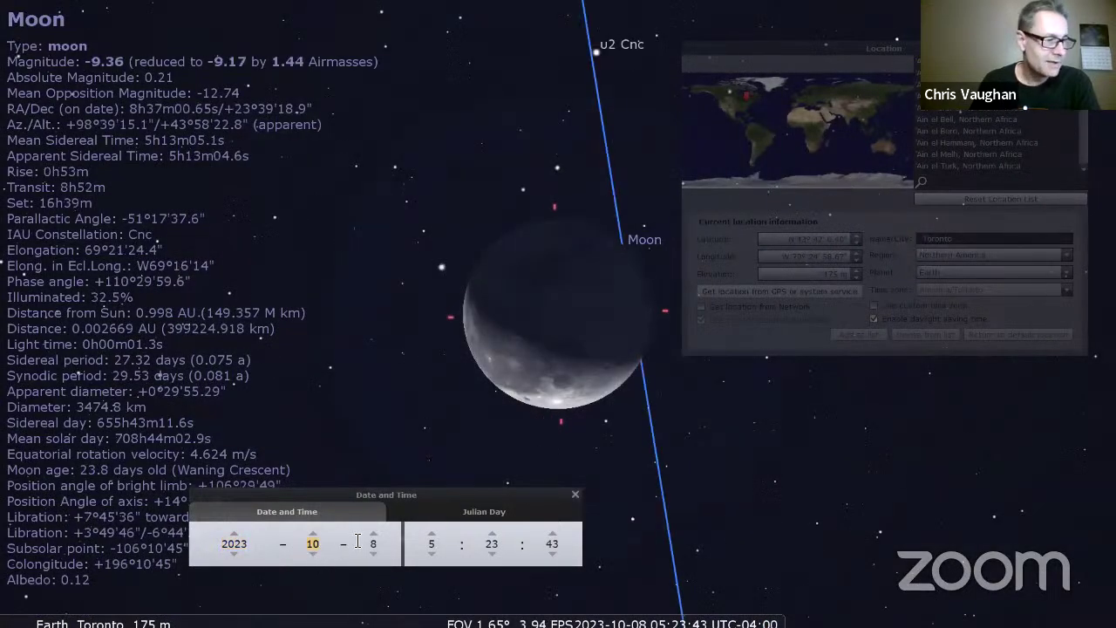
left_click(381, 544)
type("14")
Step: Set the time to 13:19 to show the partial solar eclipse from Toronto
left_click(432, 537)
type("11")
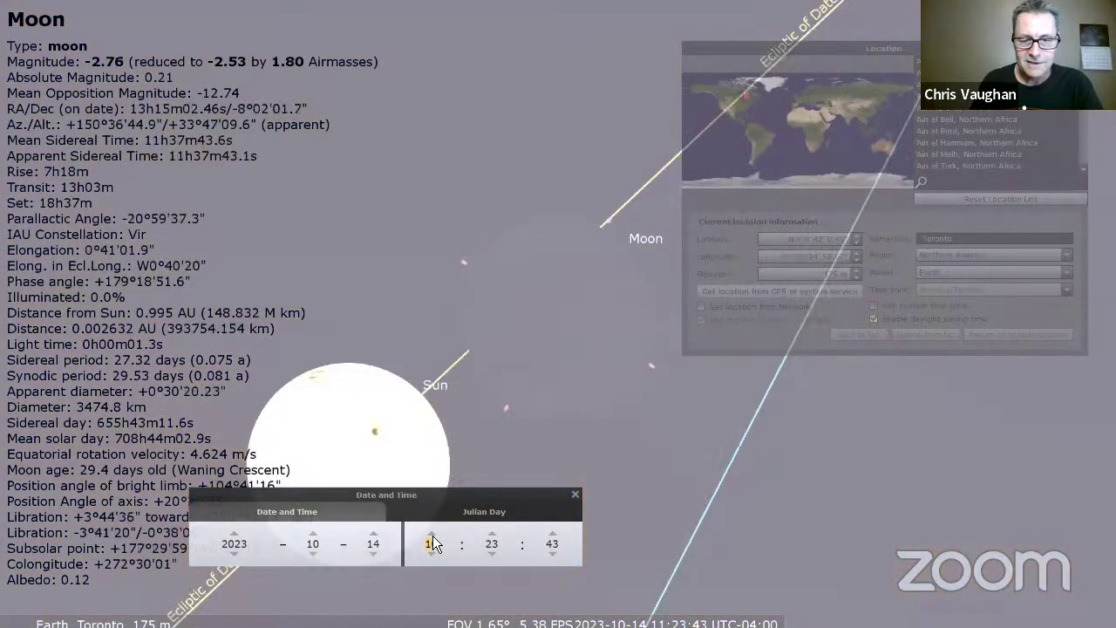
left_click(429, 535)
scroll(434, 543, "up", 1)
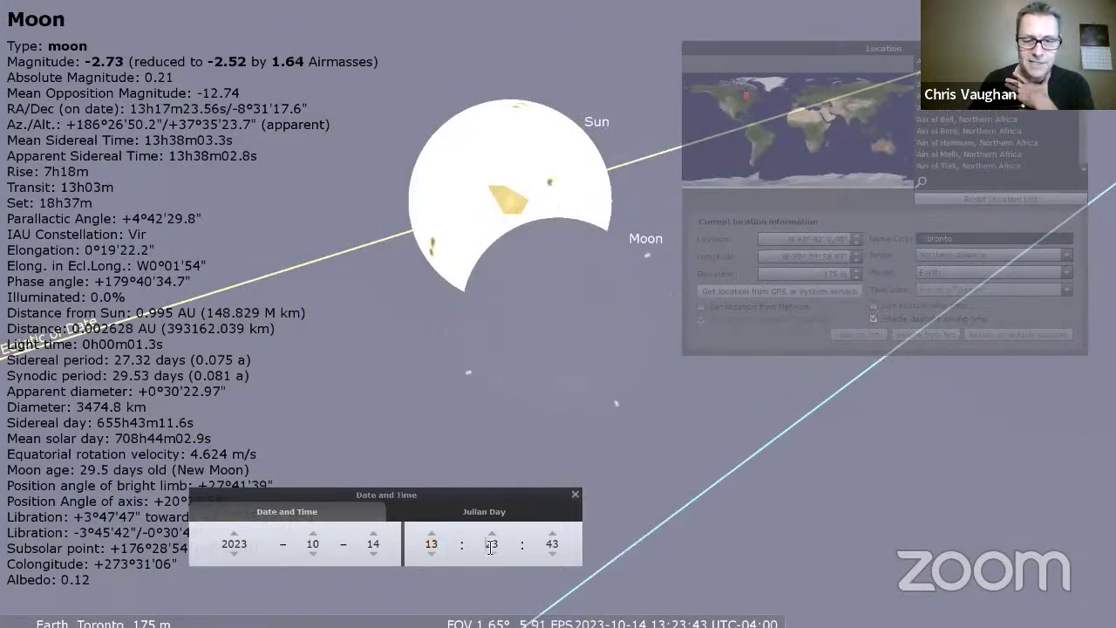
scroll(491, 546, "up", 2)
scroll(490, 546, "down", 6)
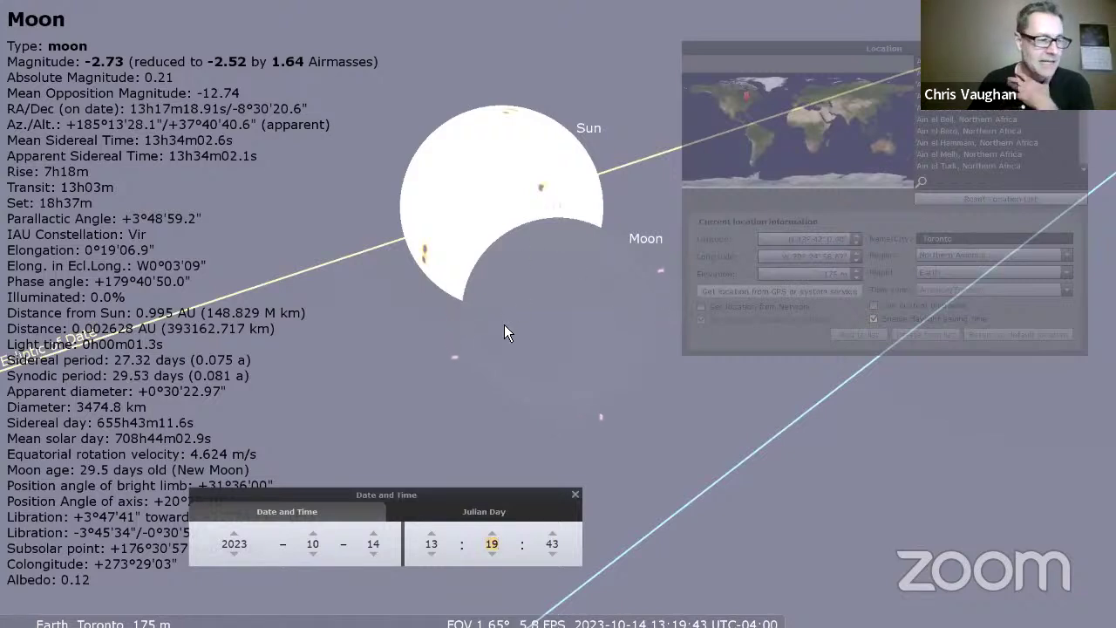
Step: Search the location list for Vancouver and set Vancouver (British Columbia) as the observing location
left_click(952, 184)
type("van")
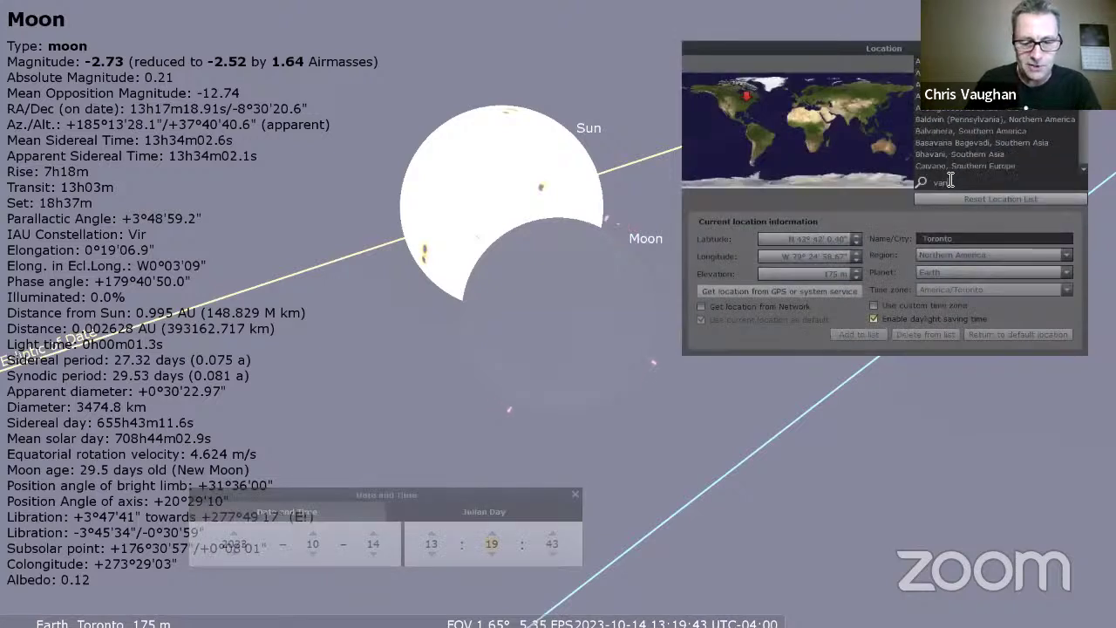
type("couver")
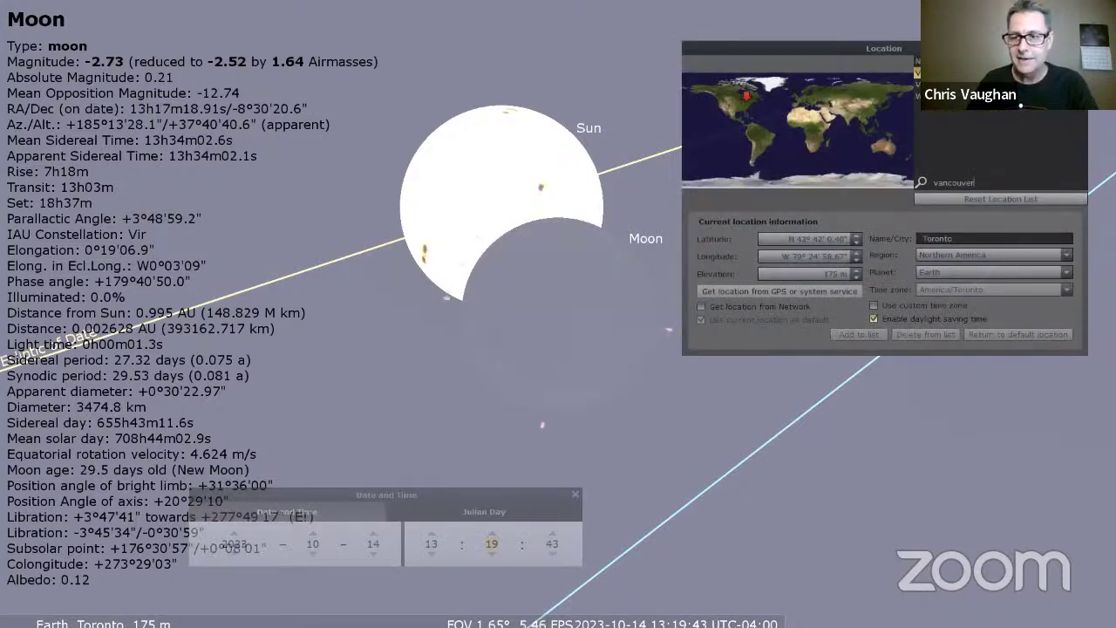
left_click(959, 72)
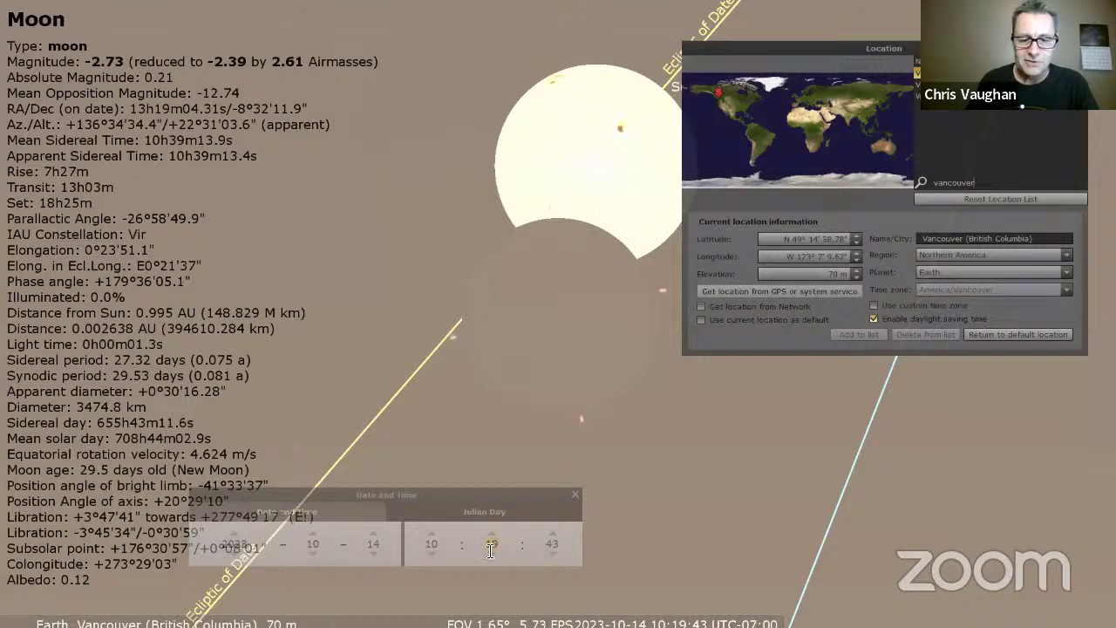
Step: Step the time back to about 9:34 to show the deeper phase of the solar eclipse from Vancouver
scroll(492, 547, "down", 8)
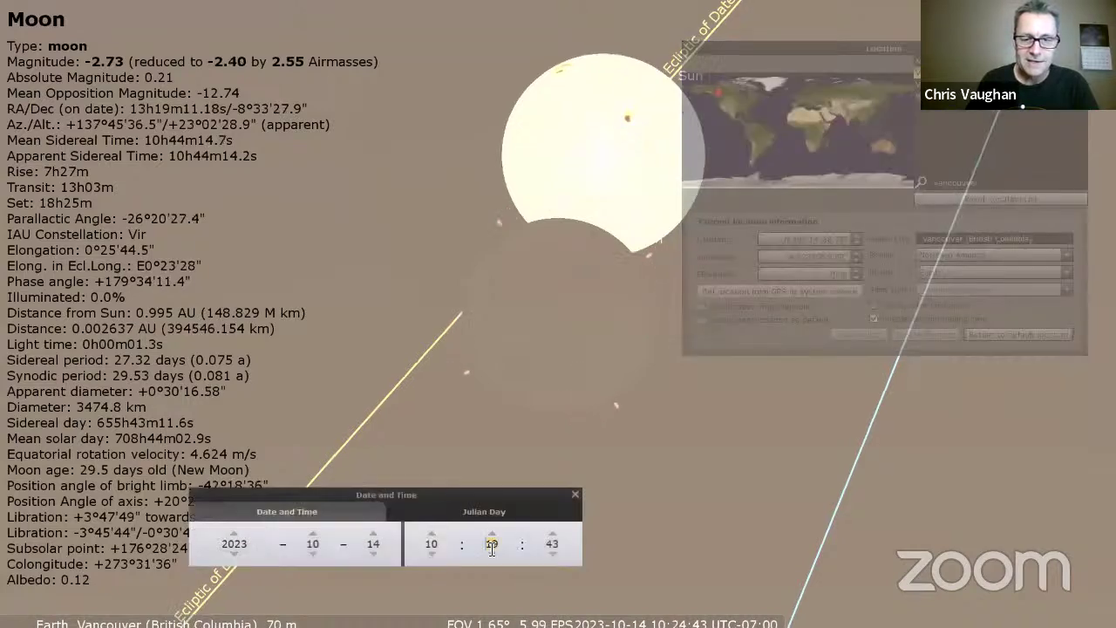
scroll(492, 548, "down", 20)
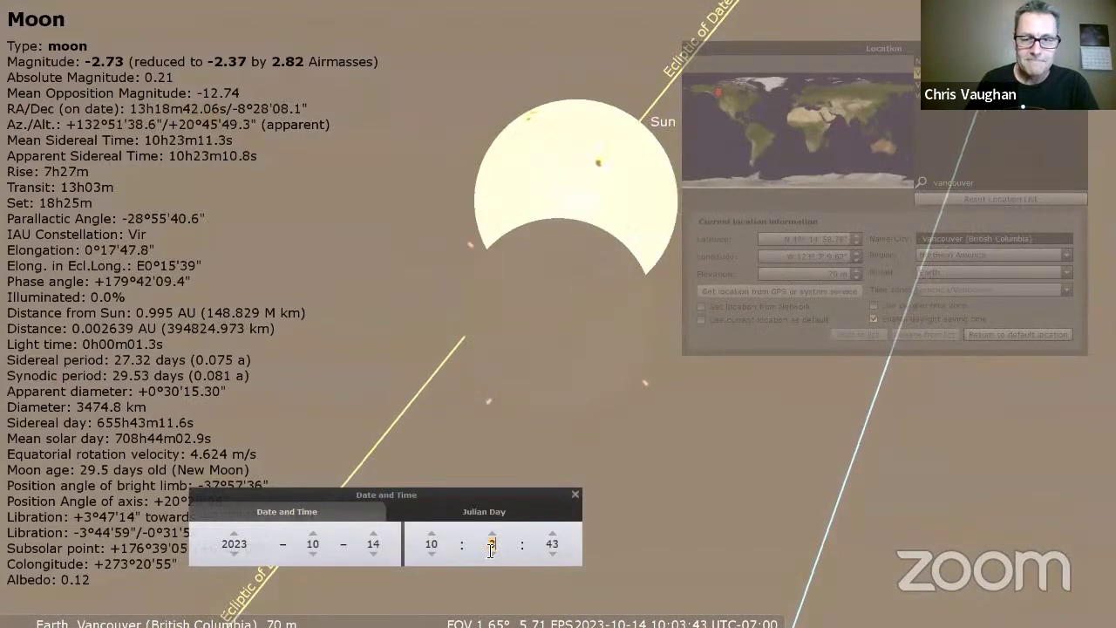
scroll(492, 548, "down", 9)
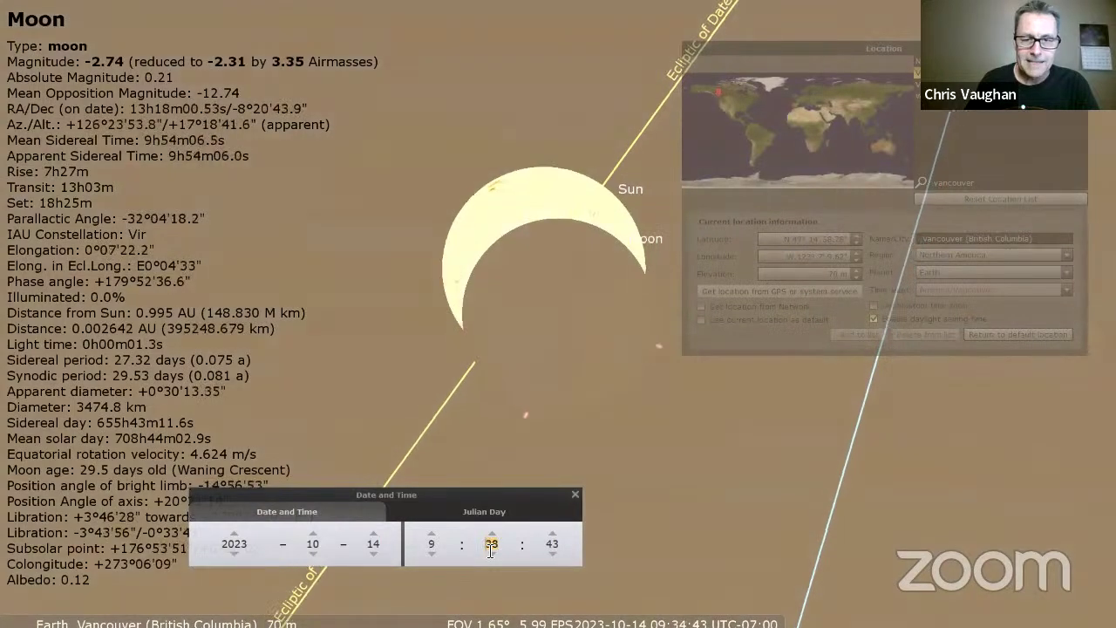
scroll(491, 547, "down", 1)
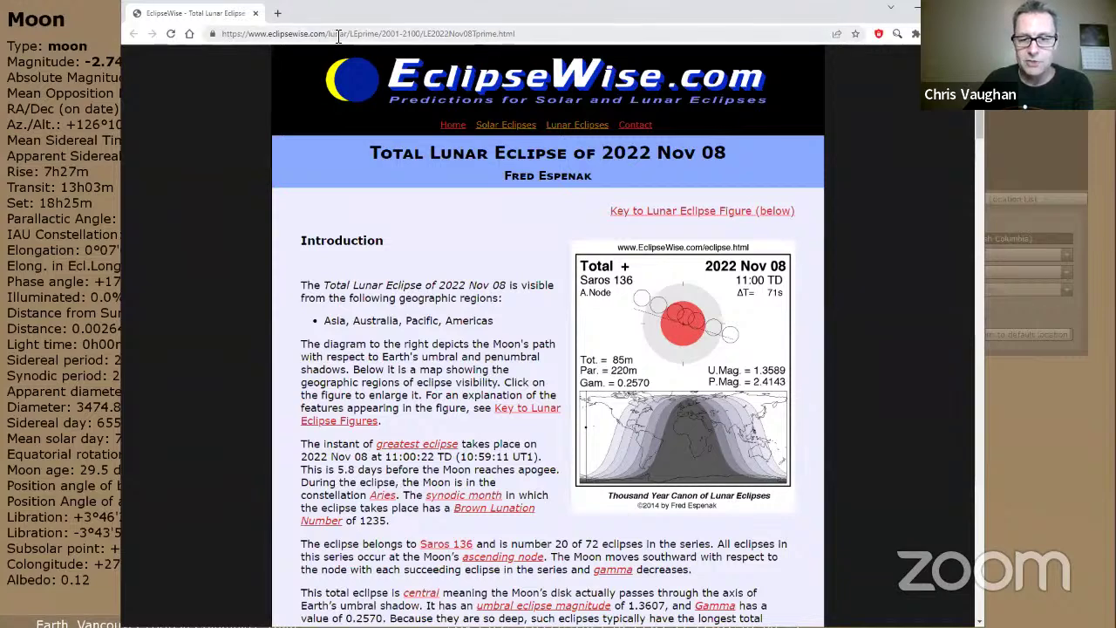
left_click(328, 35)
left_click_drag(326, 35, 523, 28)
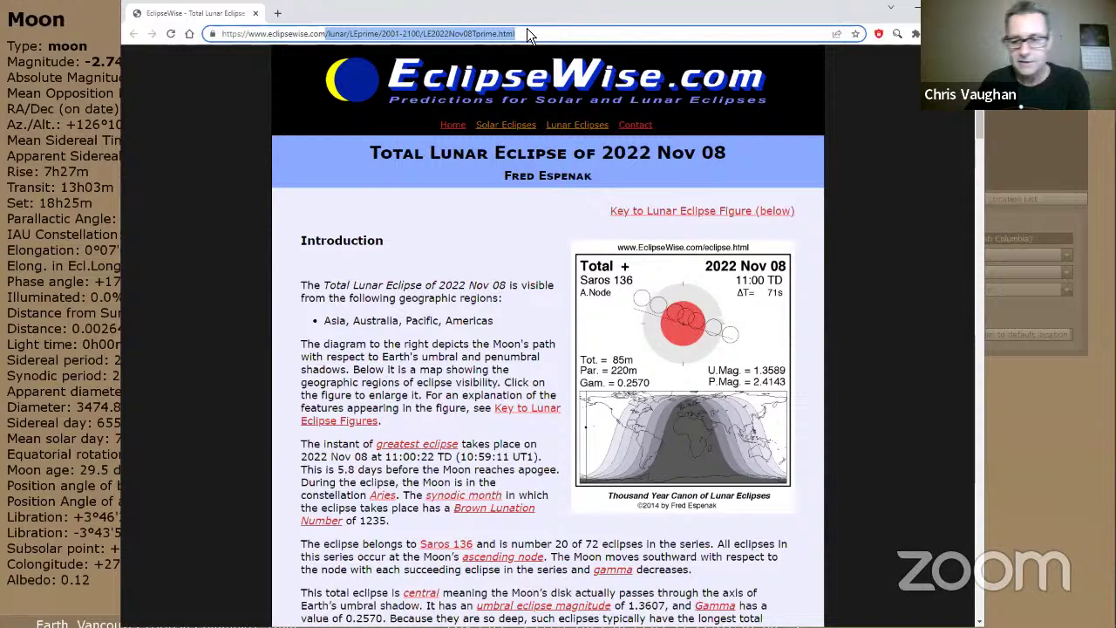
key("BackSpace")
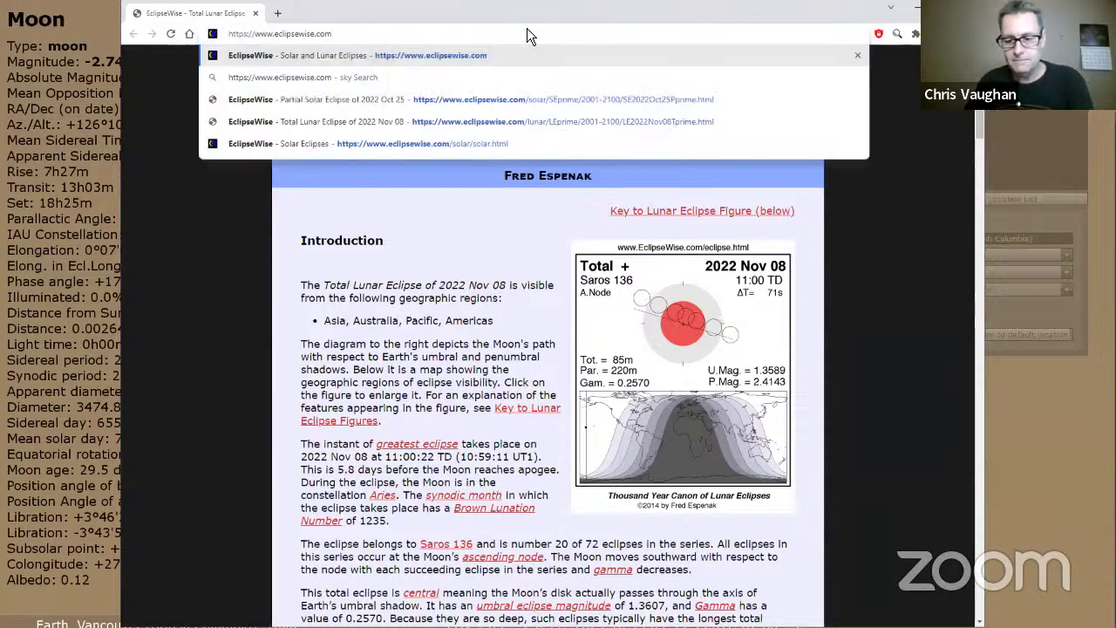
key("Return")
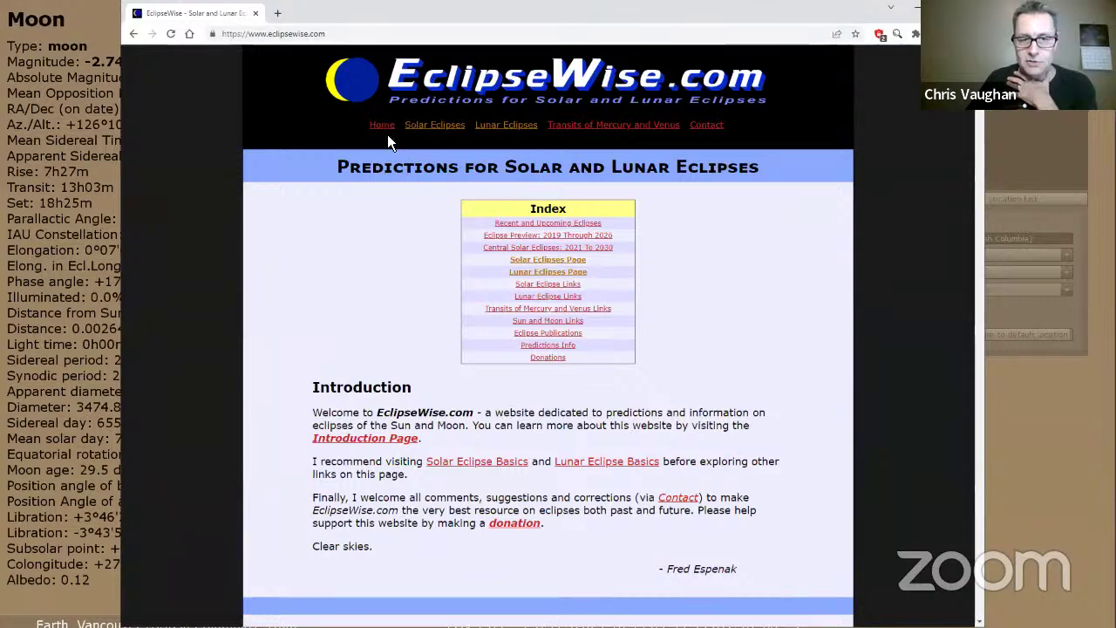
Step: Open the Lunar Eclipses page and browse the Lunar Eclipse Preview diagrams for 2018 through 2030
left_click(481, 129)
scroll(417, 288, "down", 10)
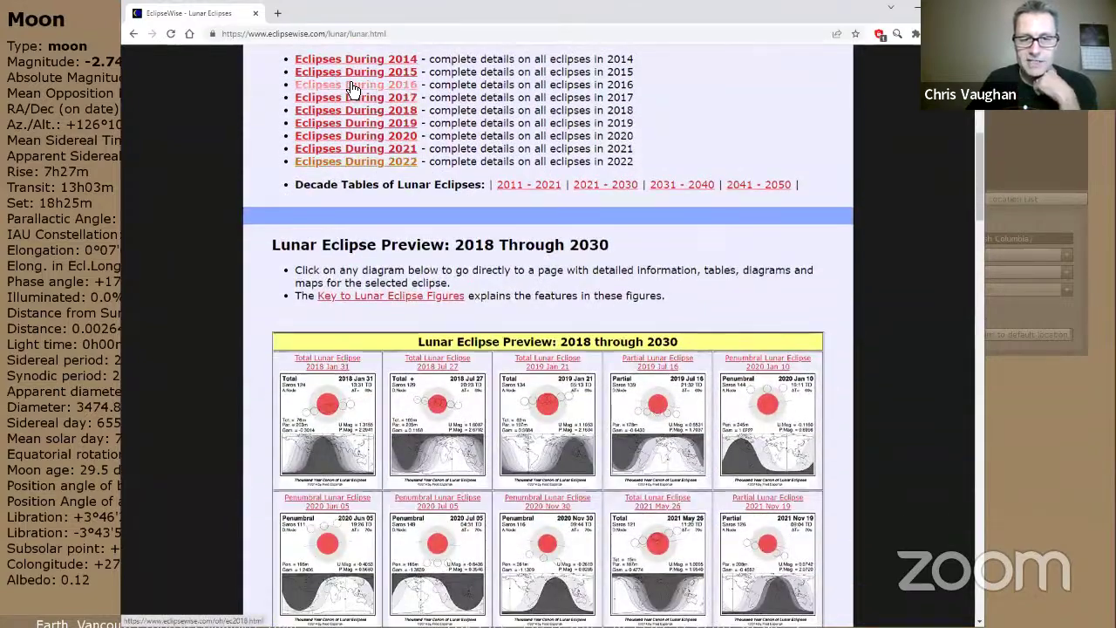
scroll(322, 229, "down", 3)
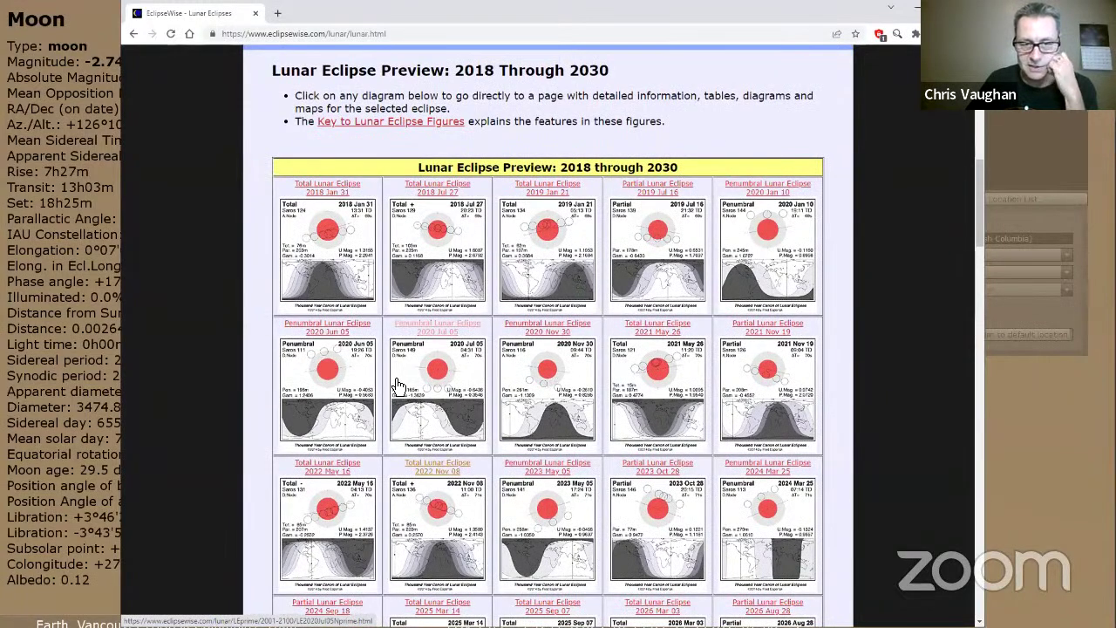
scroll(423, 393, "down", 4)
scroll(422, 400, "down", 2)
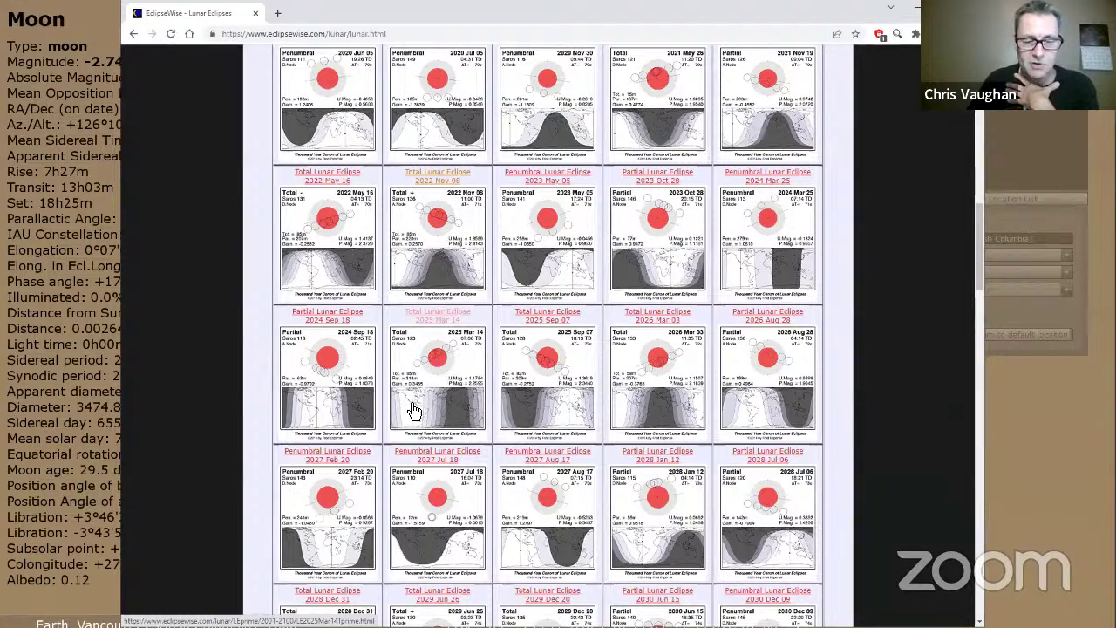
Step: Open the 2022 Nov 08 total lunar eclipse page and its Detailed Lunar Eclipse Figure
left_click(443, 233)
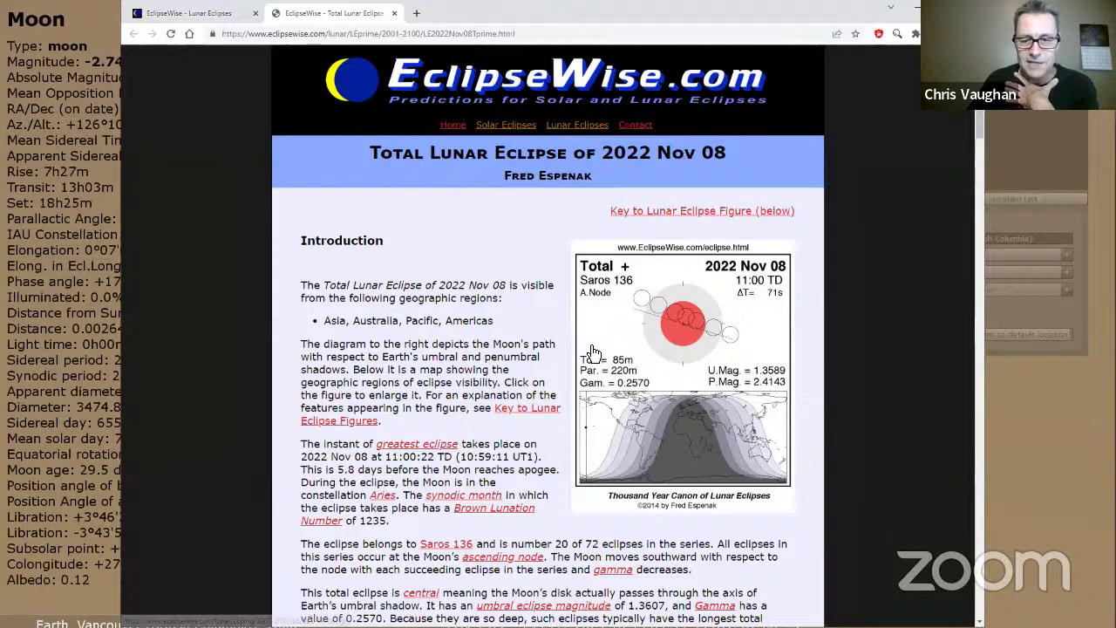
scroll(592, 353, "down", 1)
scroll(468, 383, "down", 2)
scroll(466, 399, "down", 1)
scroll(445, 388, "down", 2)
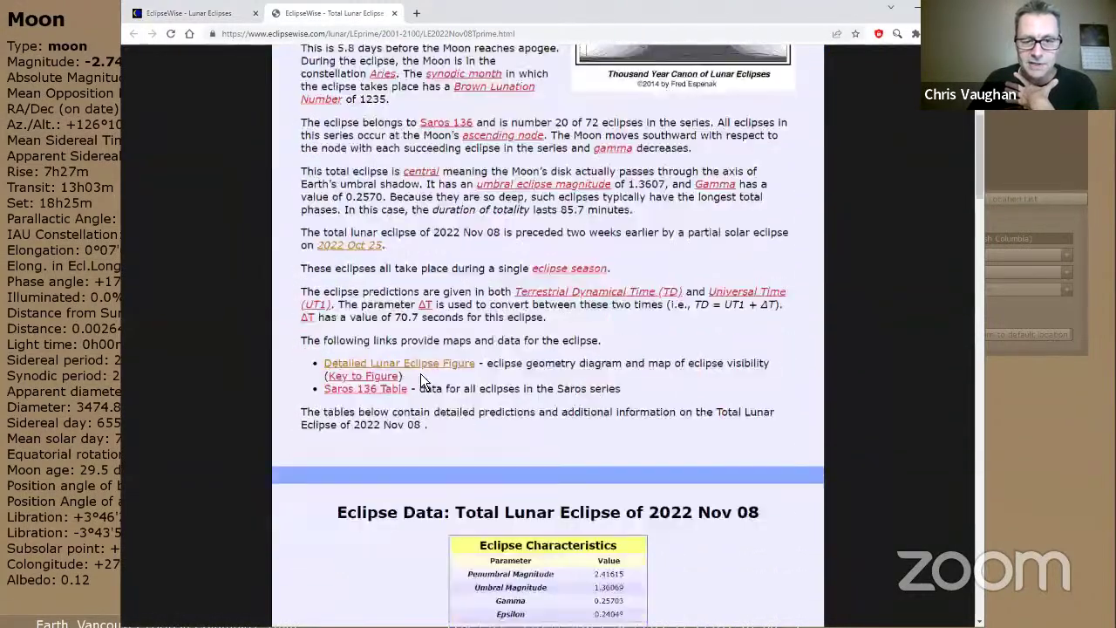
left_click(378, 323)
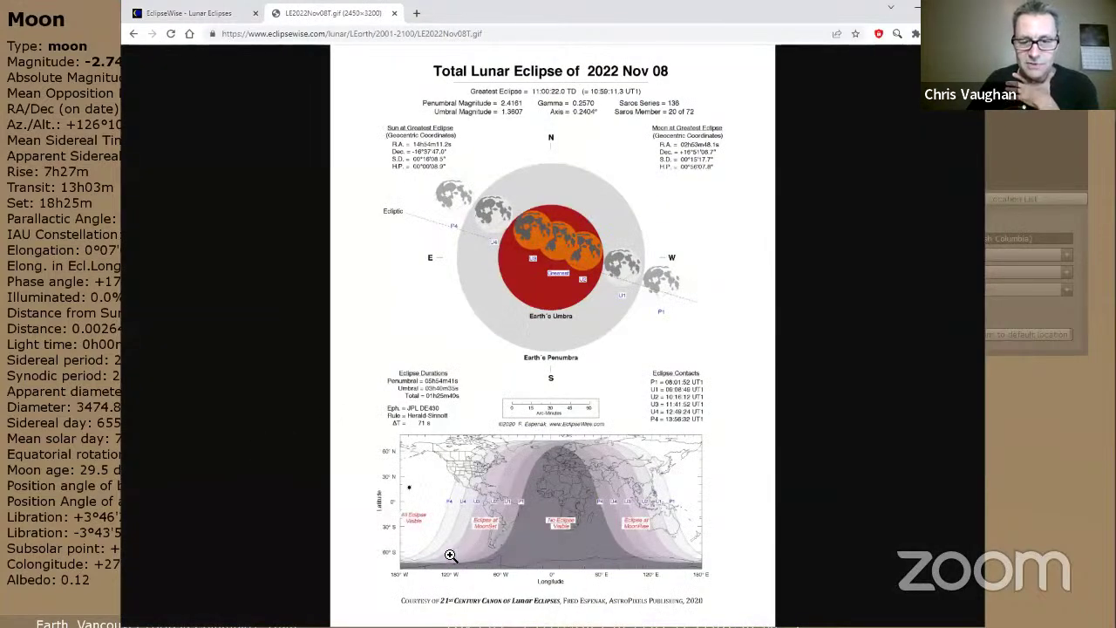
Step: Enlarge the eclipse figure and examine the Moon's path through the shadows and the eclipse contact times
left_click(524, 483)
scroll(508, 430, "up", 10)
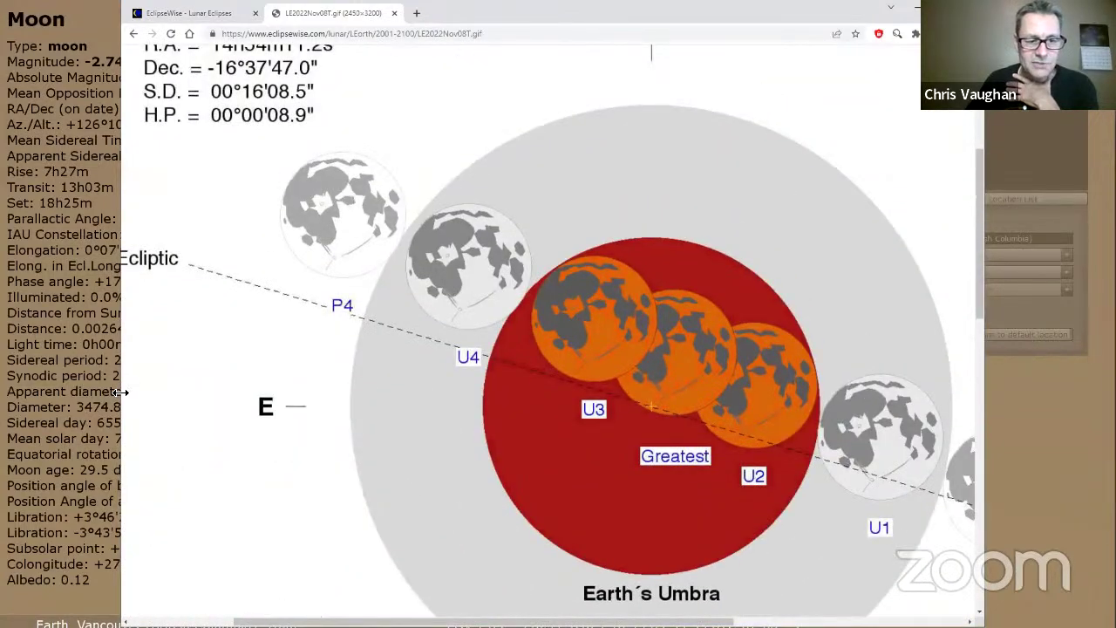
scroll(808, 362, "right", 3)
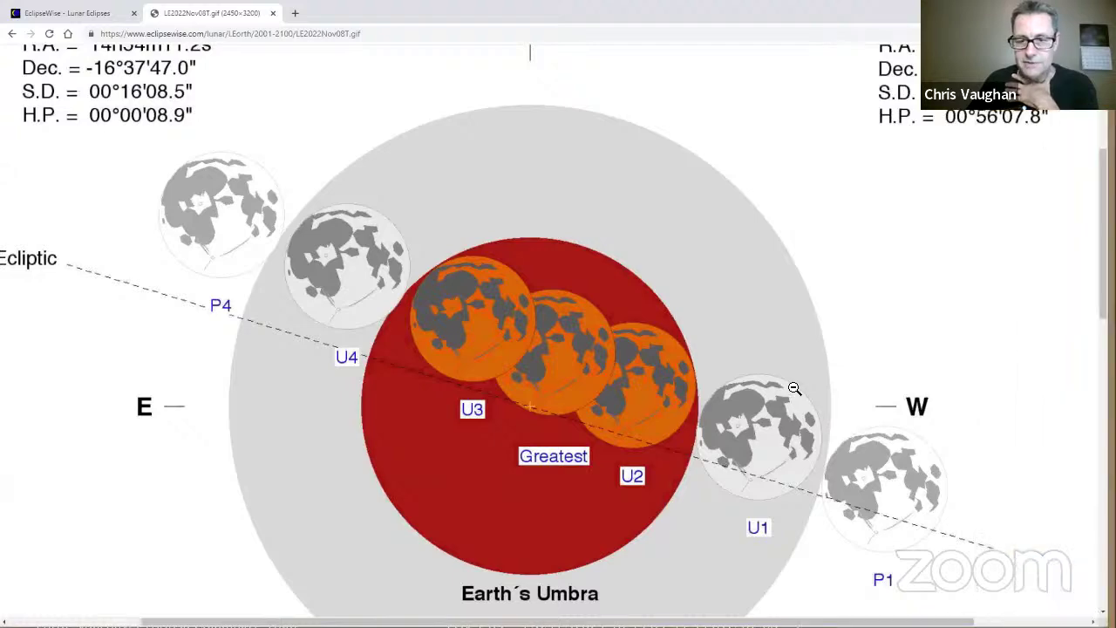
scroll(790, 389, "up", 5)
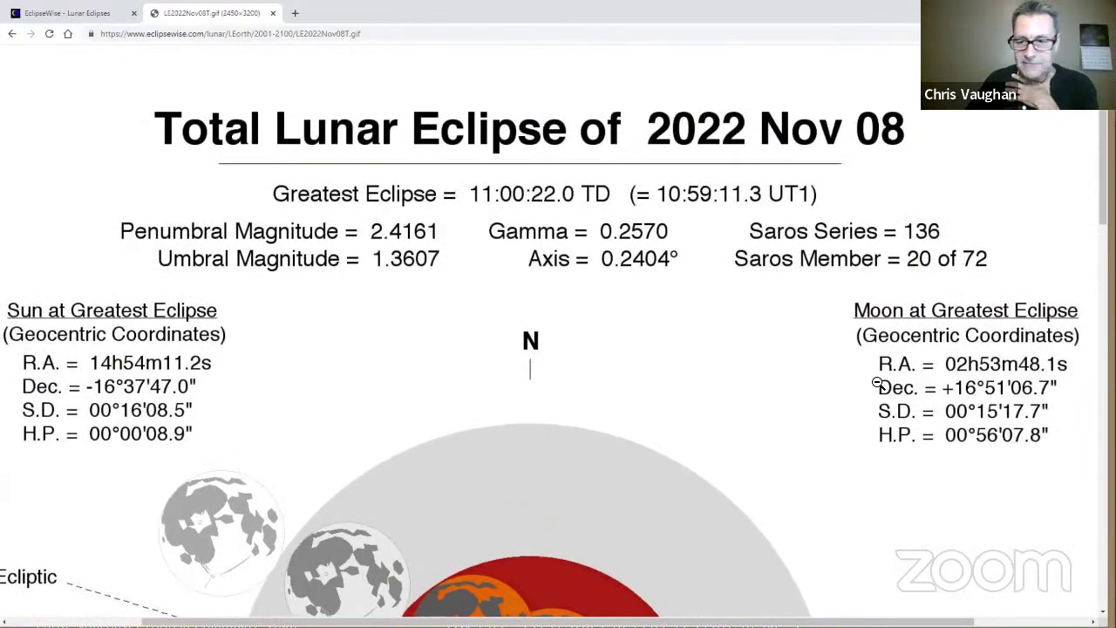
scroll(793, 383, "down", 3)
scroll(880, 244, "down", 2)
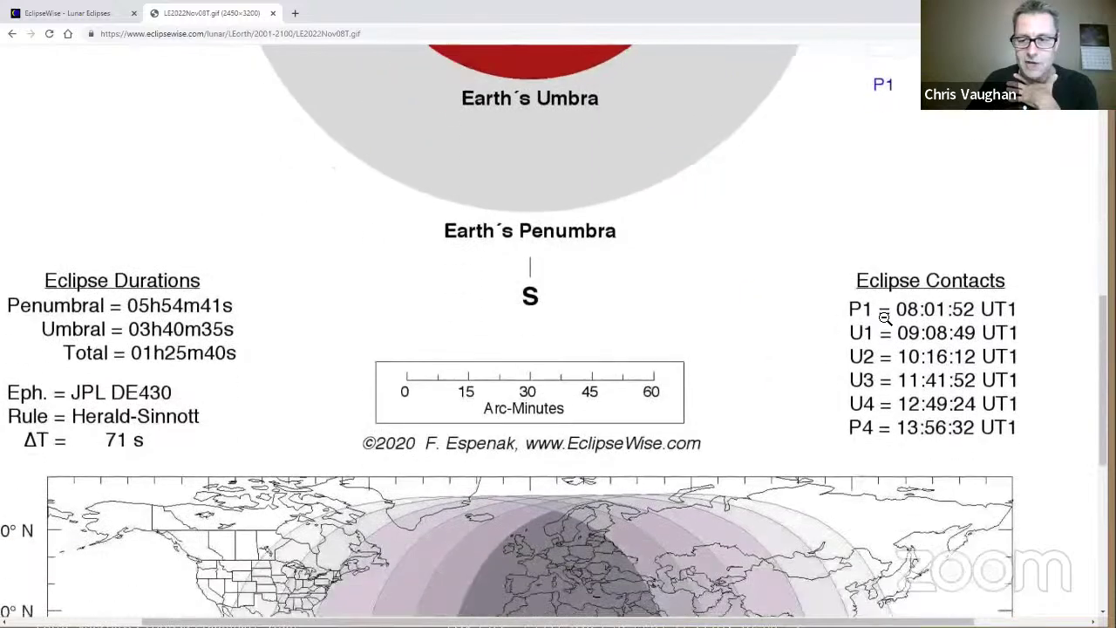
scroll(872, 264, "up", 3)
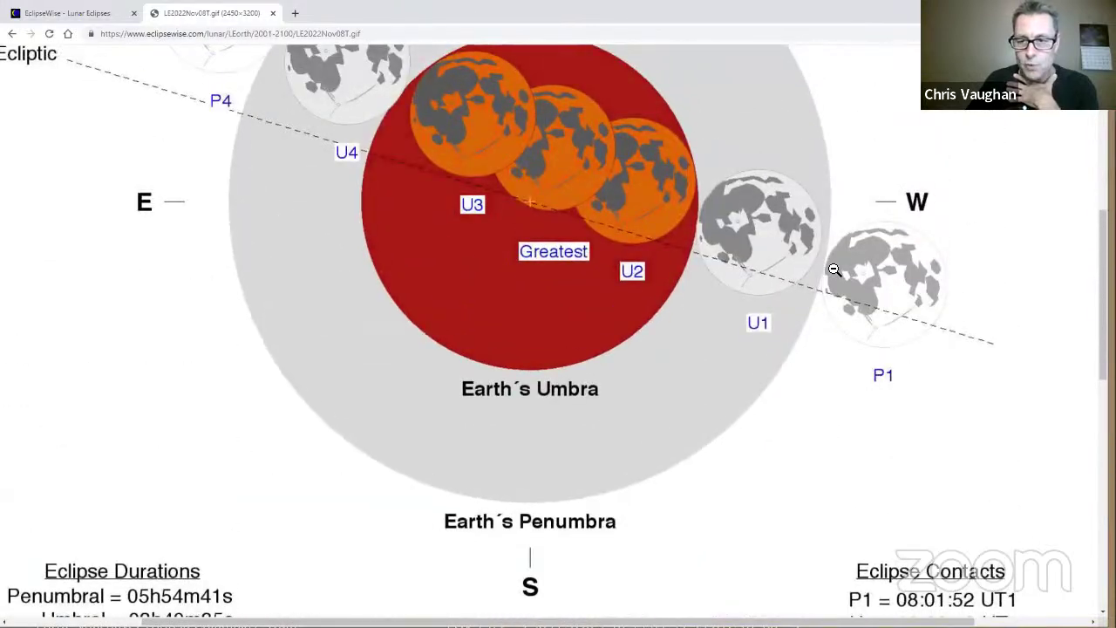
Step: Examine the eclipse durations, contact times and world visibility map in the 2022 Nov 08 lunar eclipse figure
scroll(623, 343, "down", 3)
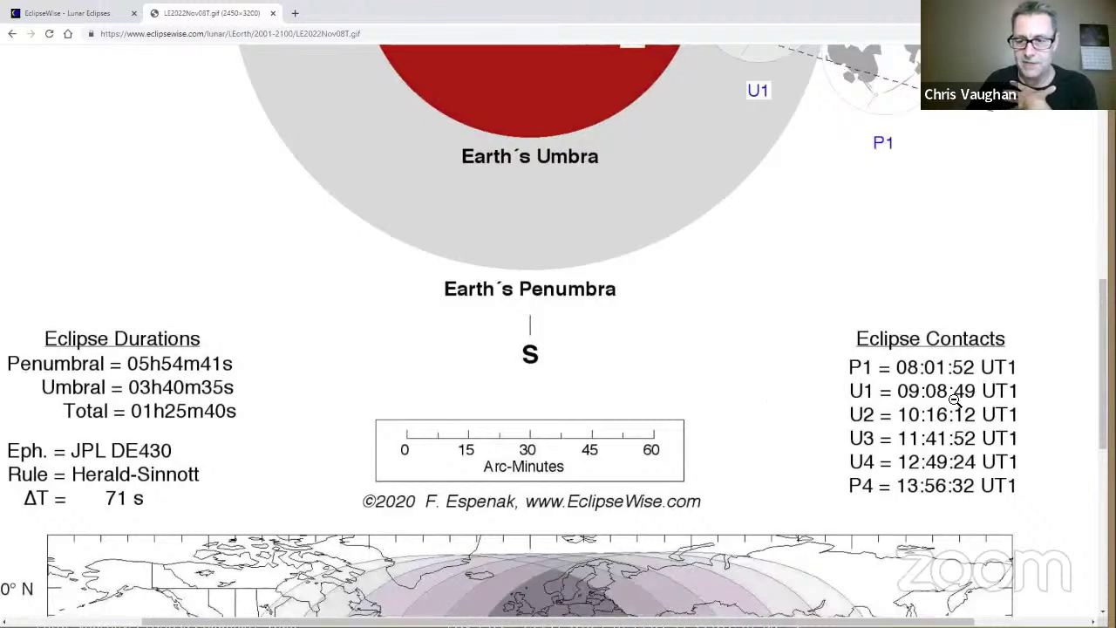
scroll(902, 439, "down", 5)
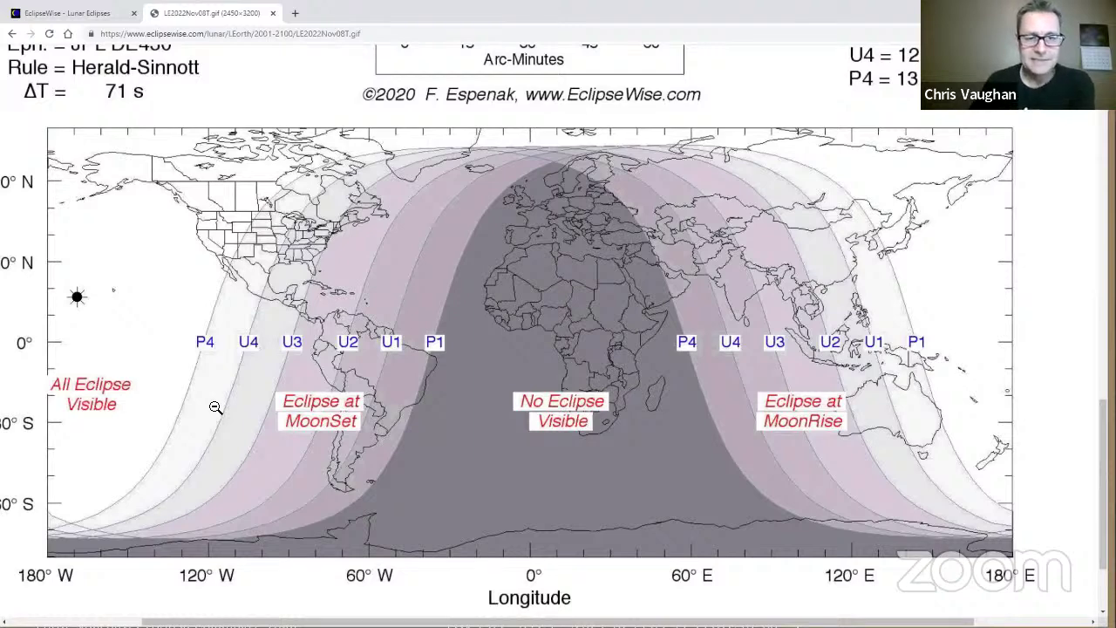
scroll(210, 409, "down", 2)
scroll(268, 362, "up", 2)
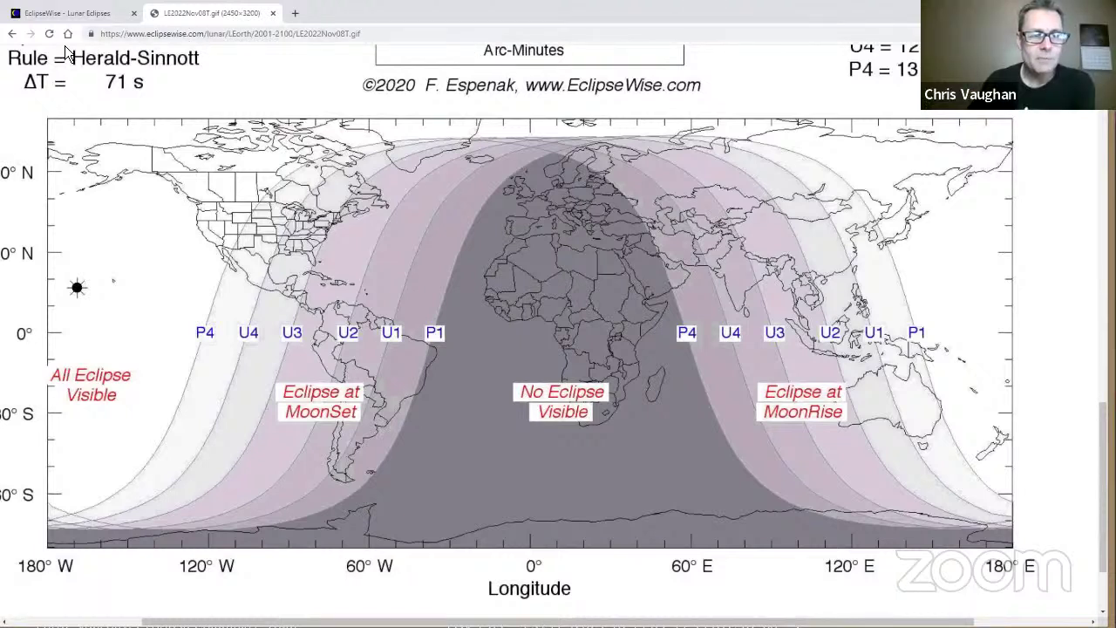
Step: Go back from the figure to the 2022 Nov 08 eclipse page and open the site's Solar Eclipses page
left_click(15, 35)
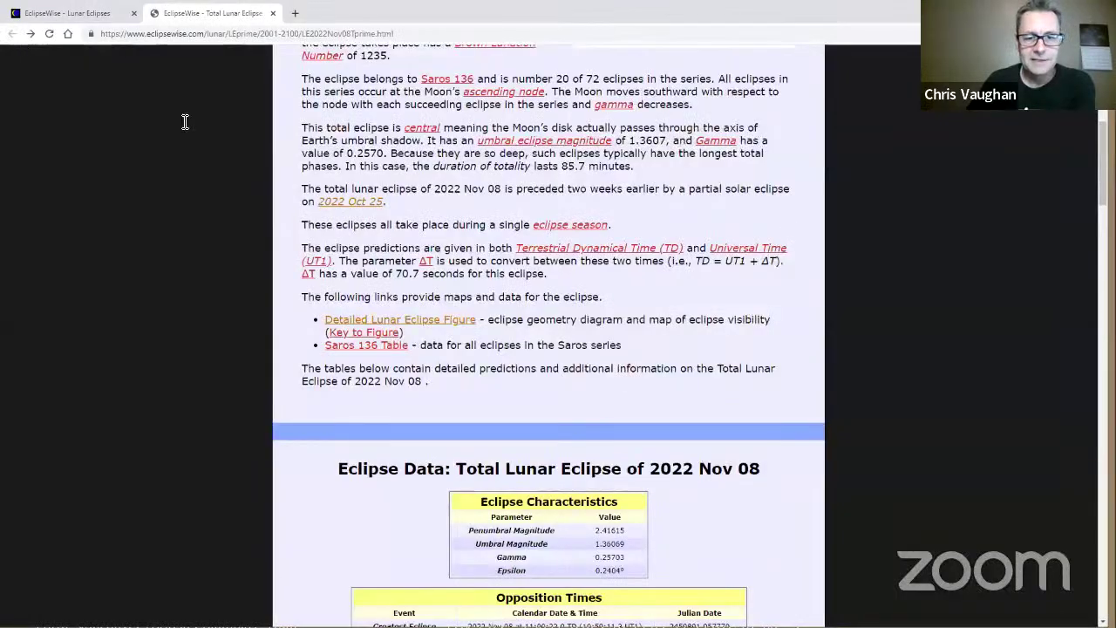
scroll(546, 277, "up", 5)
left_click(486, 129)
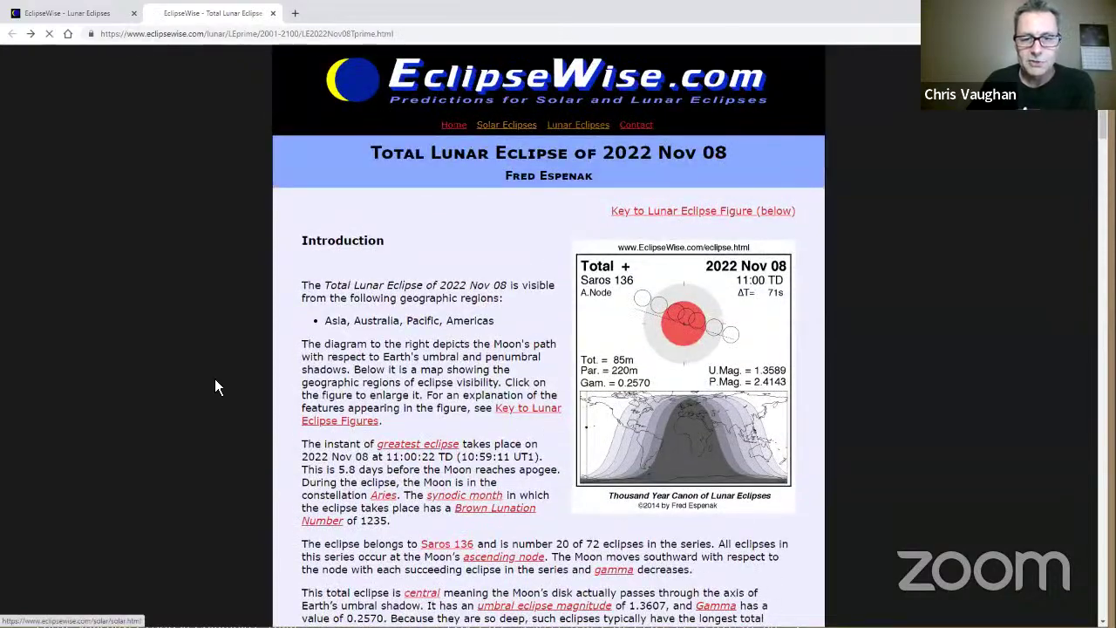
Step: Open the 2022 Oct 25 partial solar eclipse page from the 2021 - 2025 global map animations and enlarge its visibility map
scroll(413, 382, "down", 20)
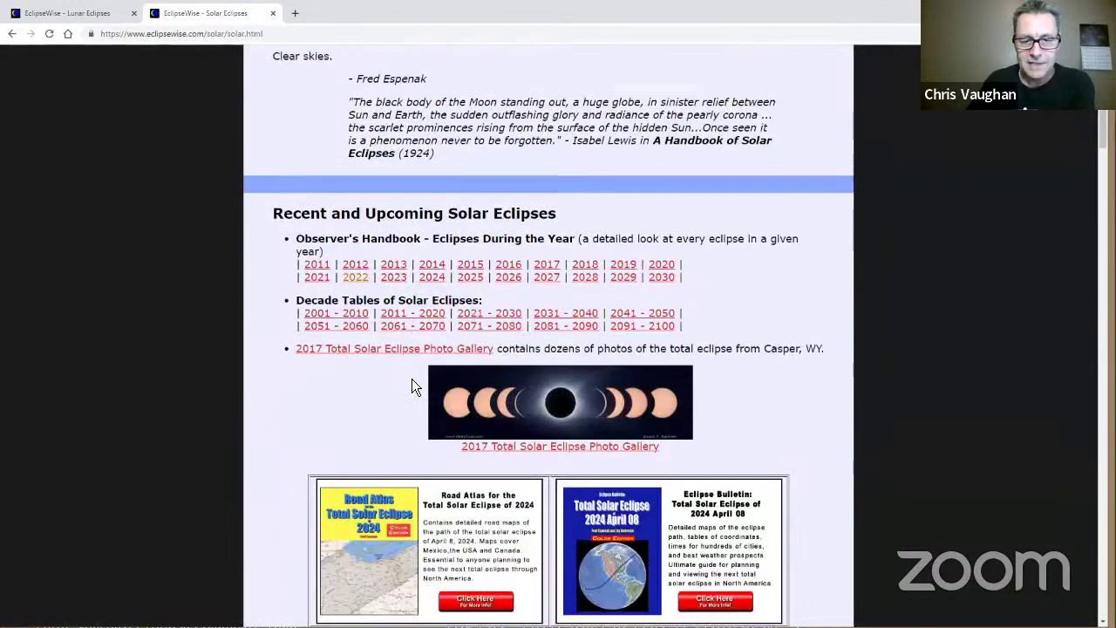
scroll(413, 383, "down", 6)
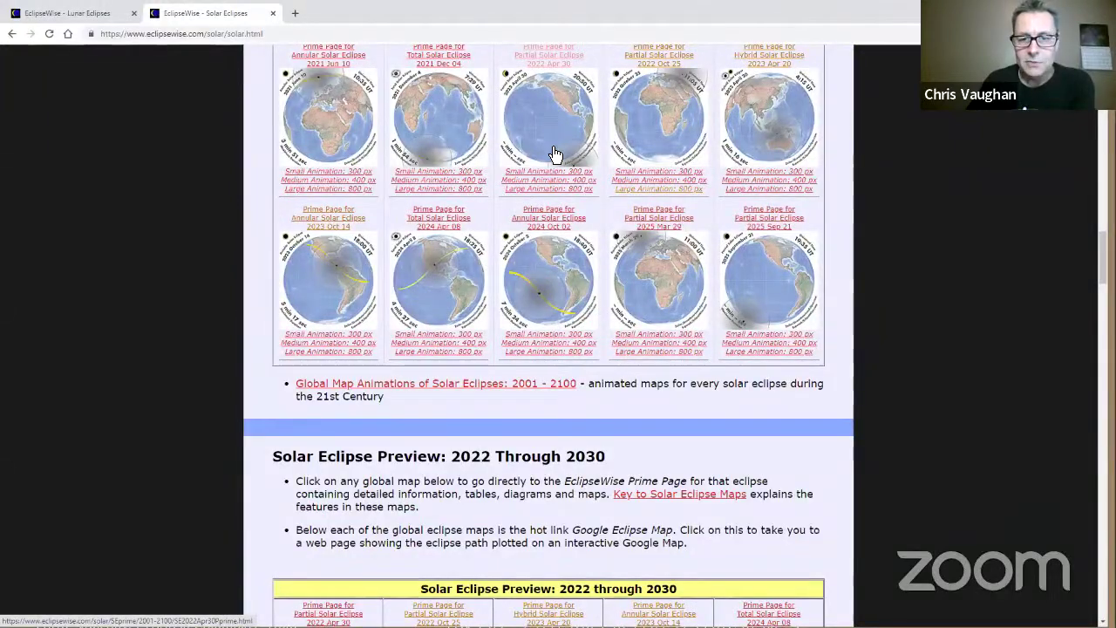
scroll(558, 154, "up", 1)
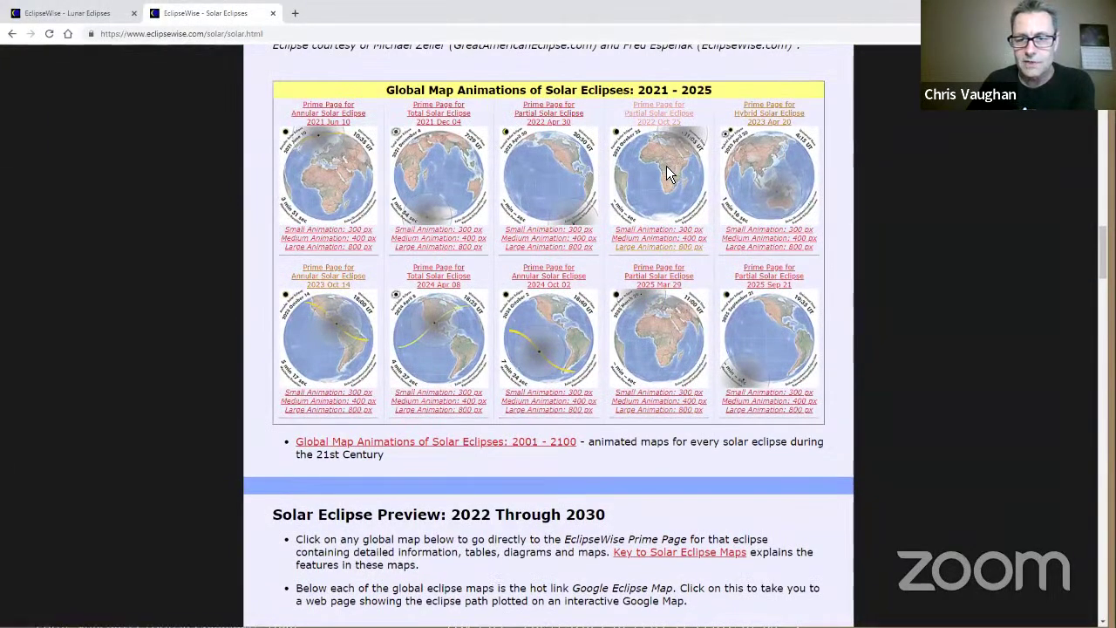
left_click(668, 169)
scroll(746, 393, "down", 2)
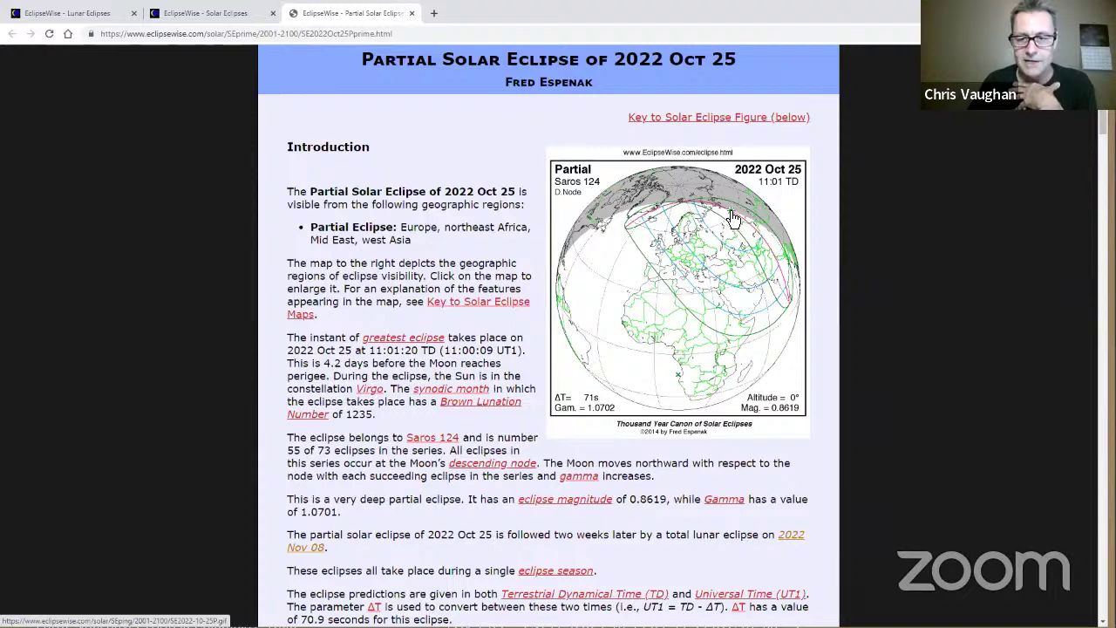
left_click(671, 334)
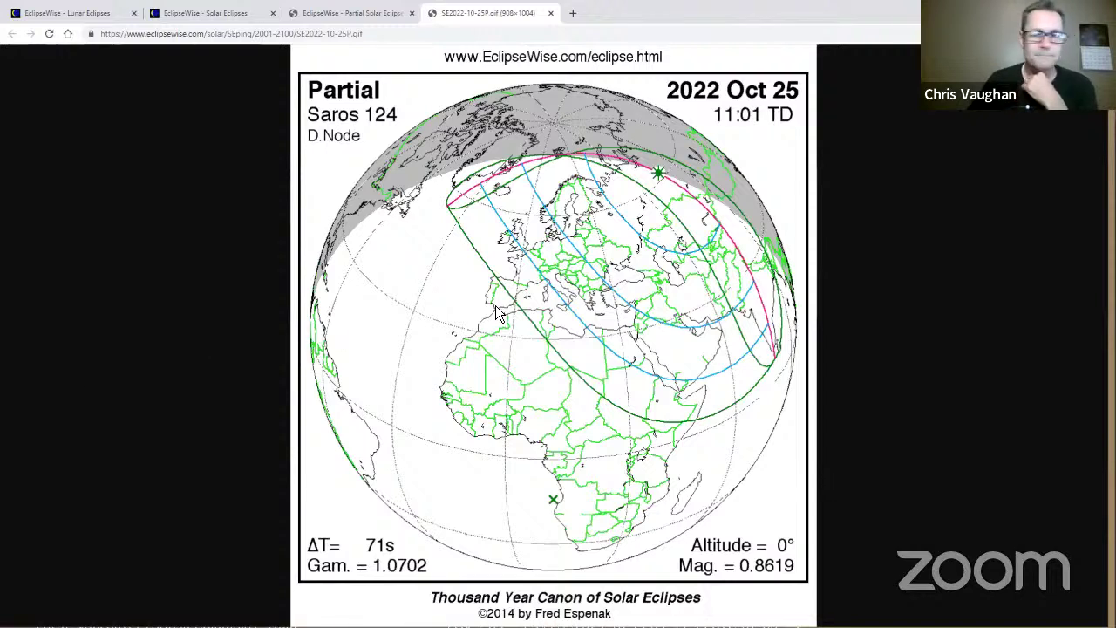
mouse_move(1104, 218)
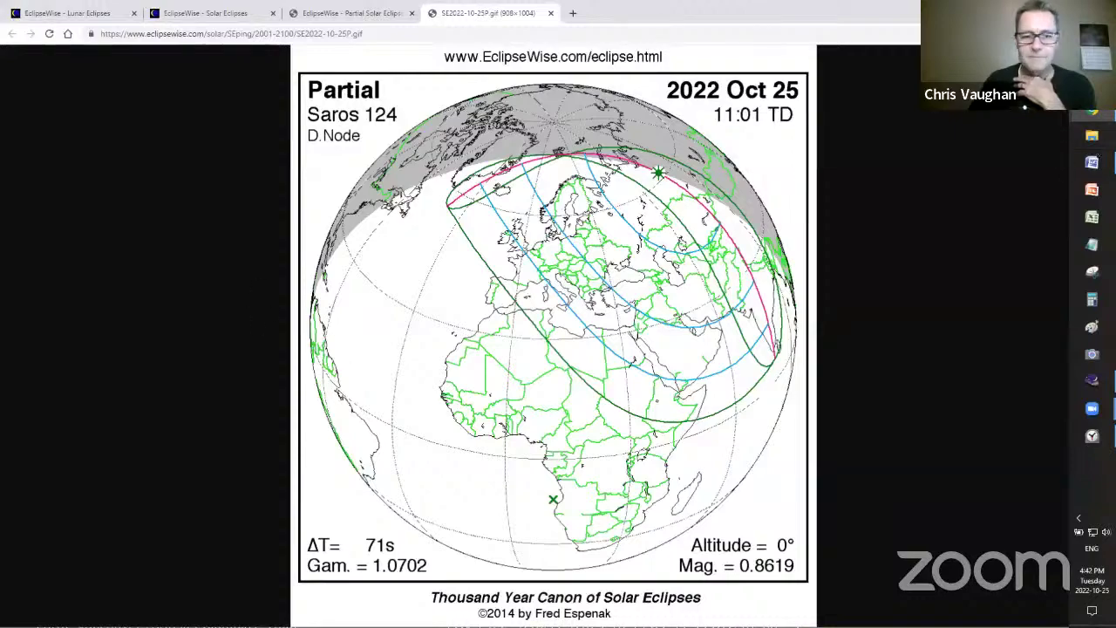